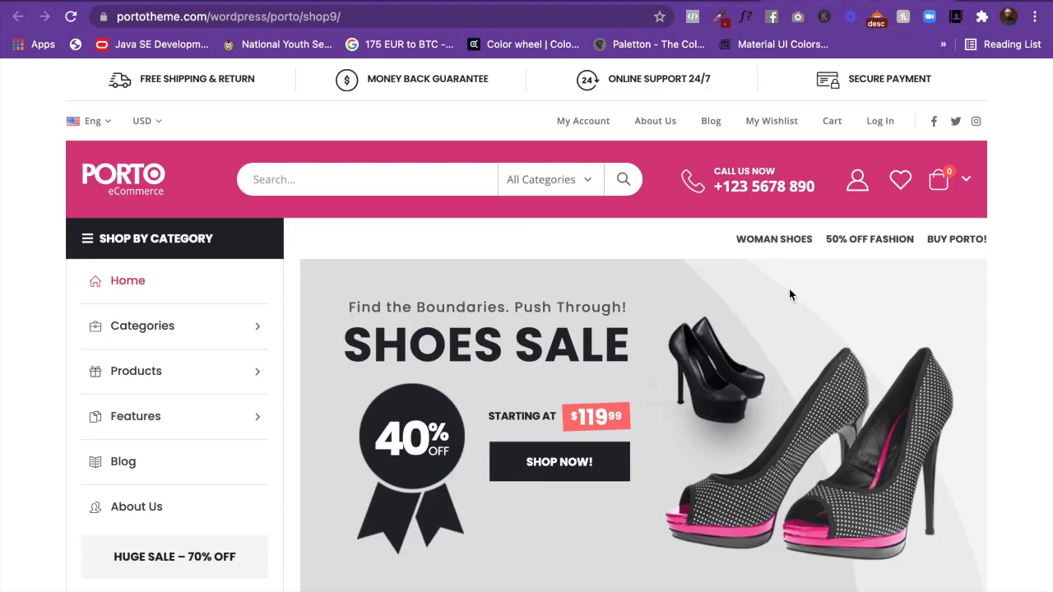
# Open the Women Black Bag product from the shop9 demo store's home page and view its price and summary.
pyautogui.scroll(-10, 789, 293)
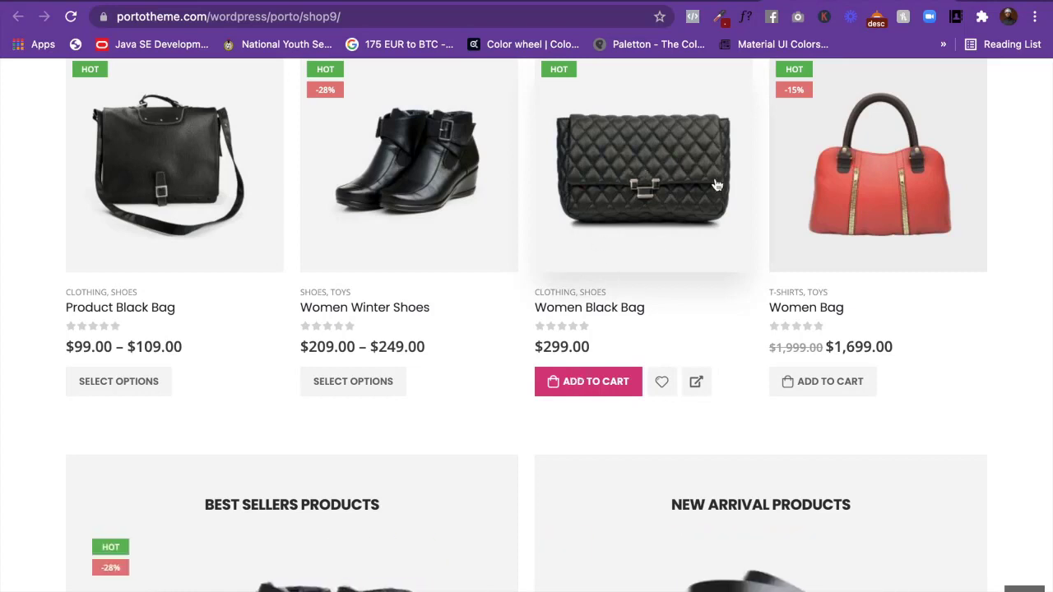
pyautogui.click(635, 191)
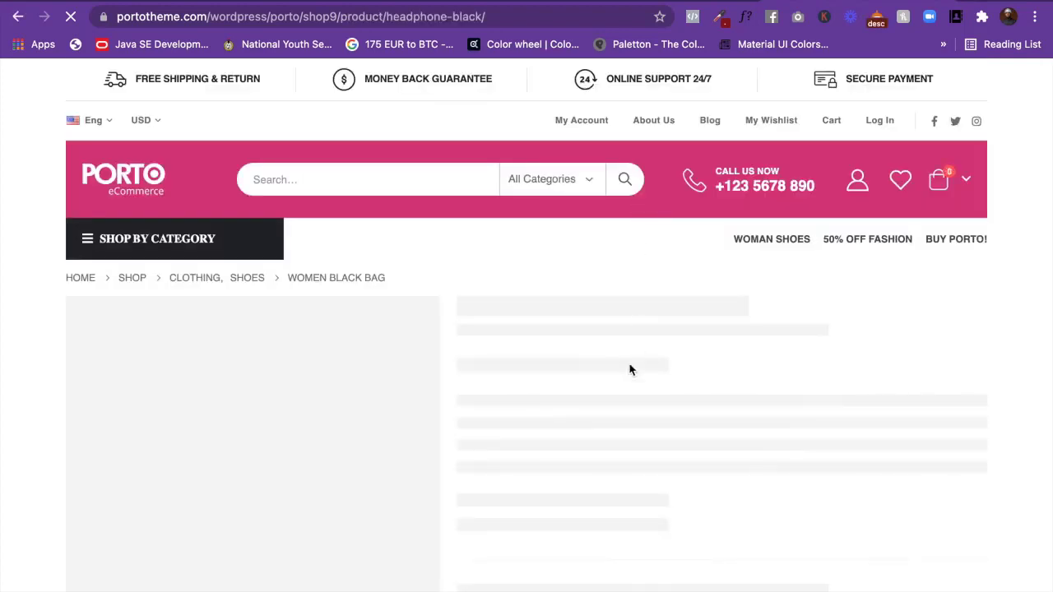
pyautogui.scroll(-1, 624, 395)
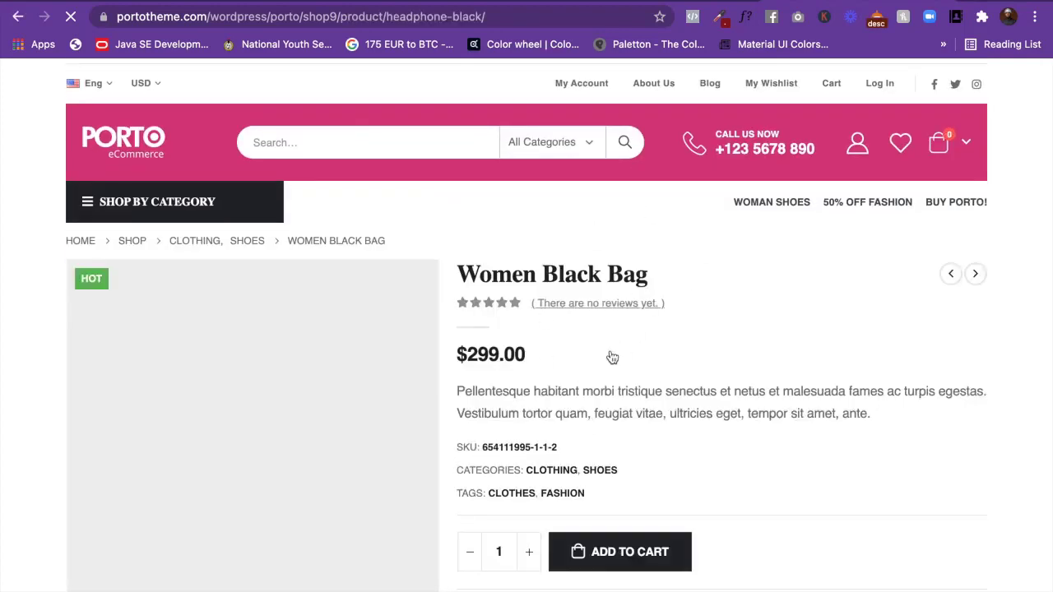
pyautogui.scroll(-2, 612, 357)
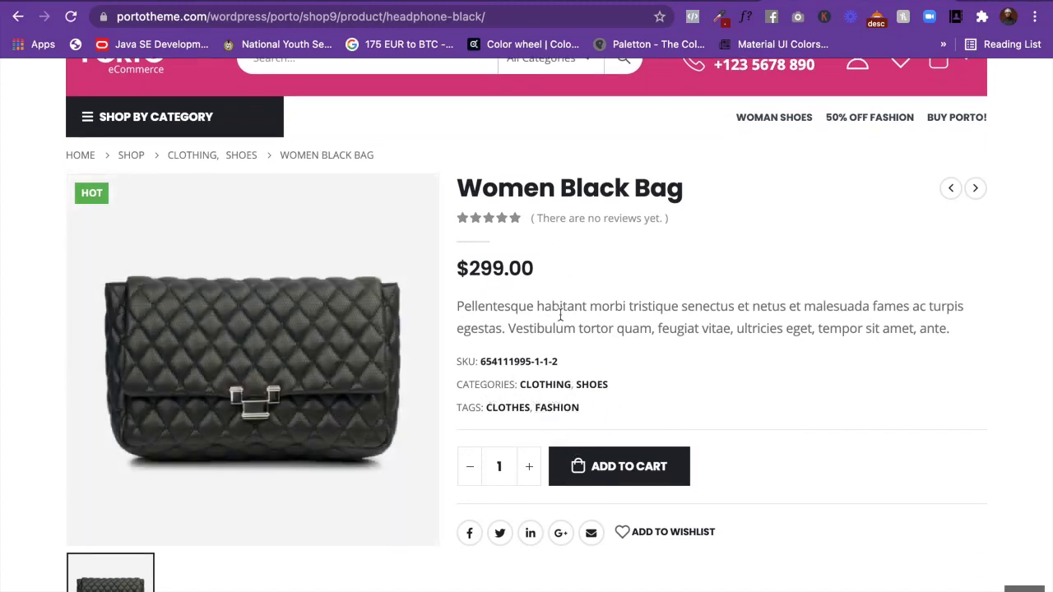
# Examine the Women Black Bag's description, size guide, additional information and related products.
pyautogui.scroll(-6, 560, 315)
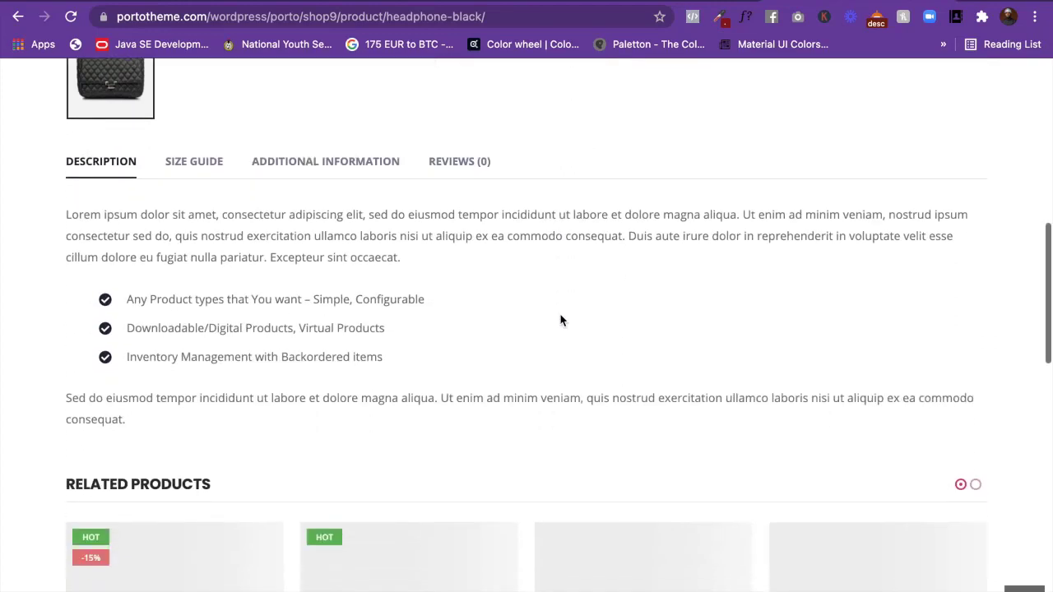
pyautogui.scroll(-1, 560, 320)
pyautogui.click(195, 106)
pyautogui.scroll(-1, 541, 254)
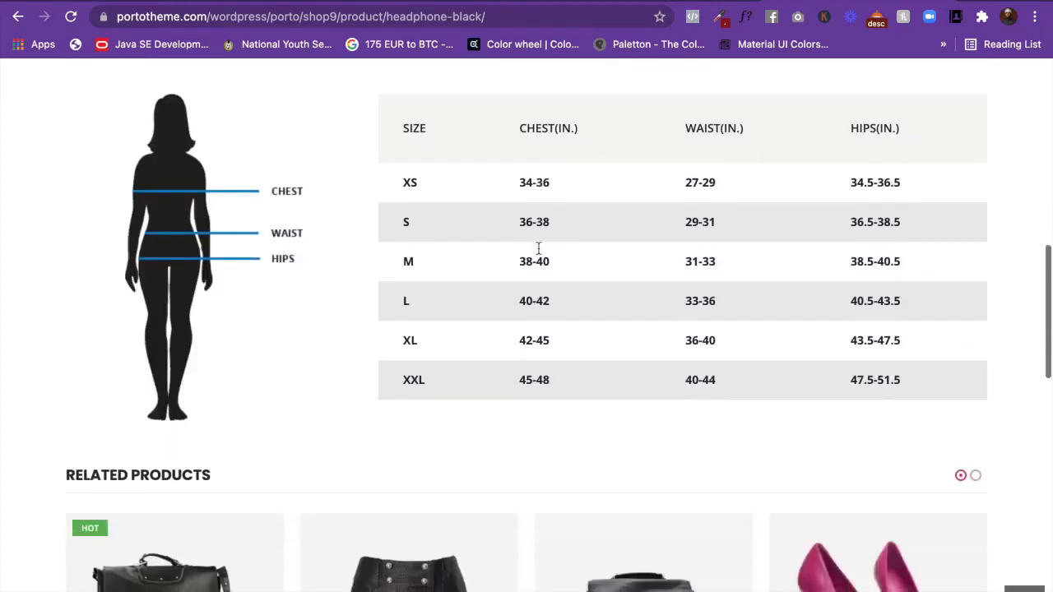
pyautogui.scroll(2, 538, 248)
pyautogui.scroll(2, 543, 288)
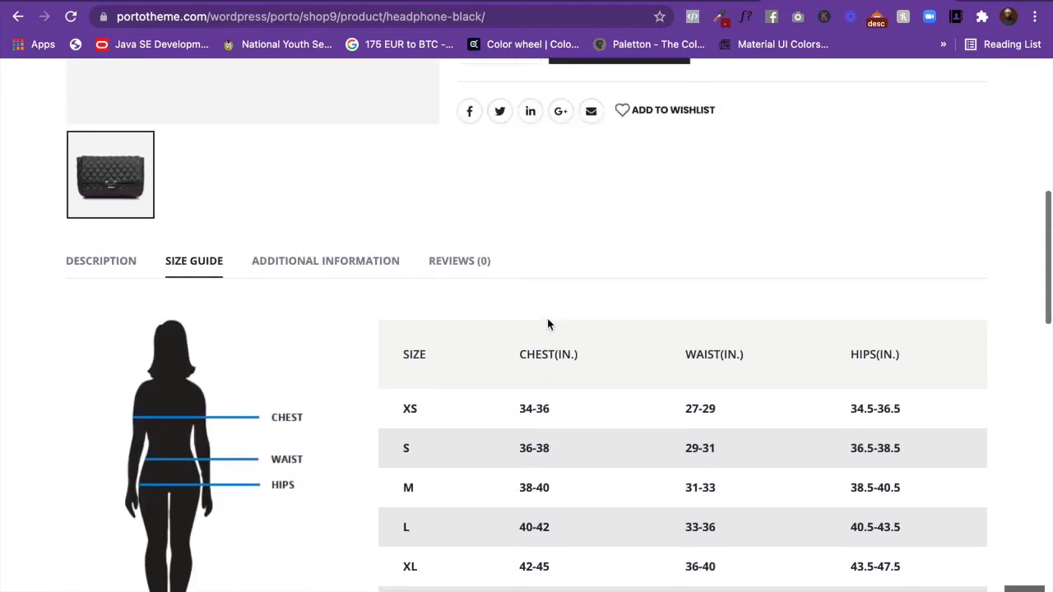
pyautogui.click(319, 261)
pyautogui.scroll(-4, 659, 333)
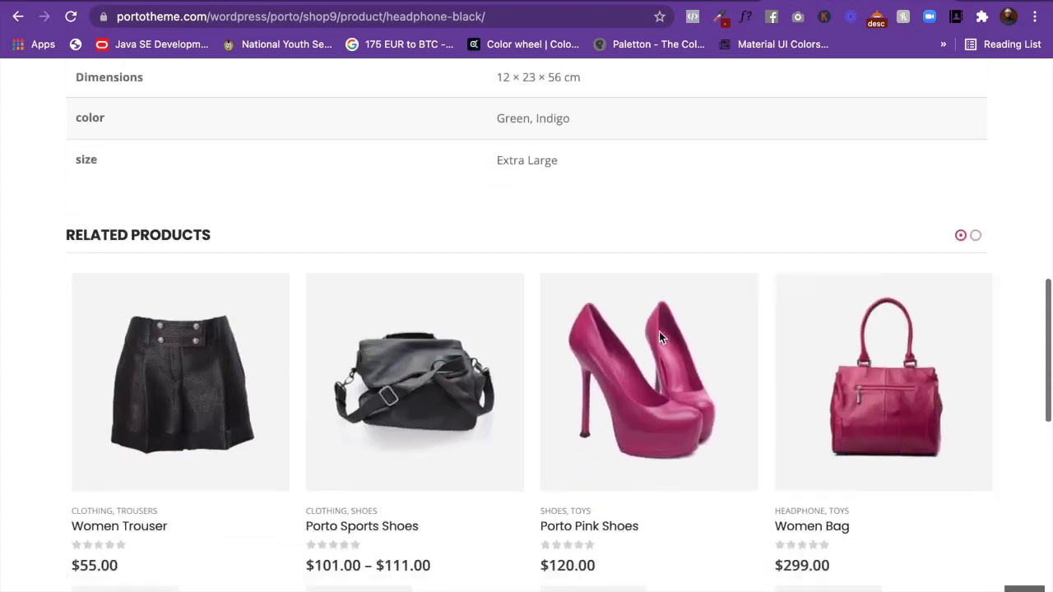
pyautogui.scroll(-3, 659, 332)
pyautogui.scroll(10, 659, 333)
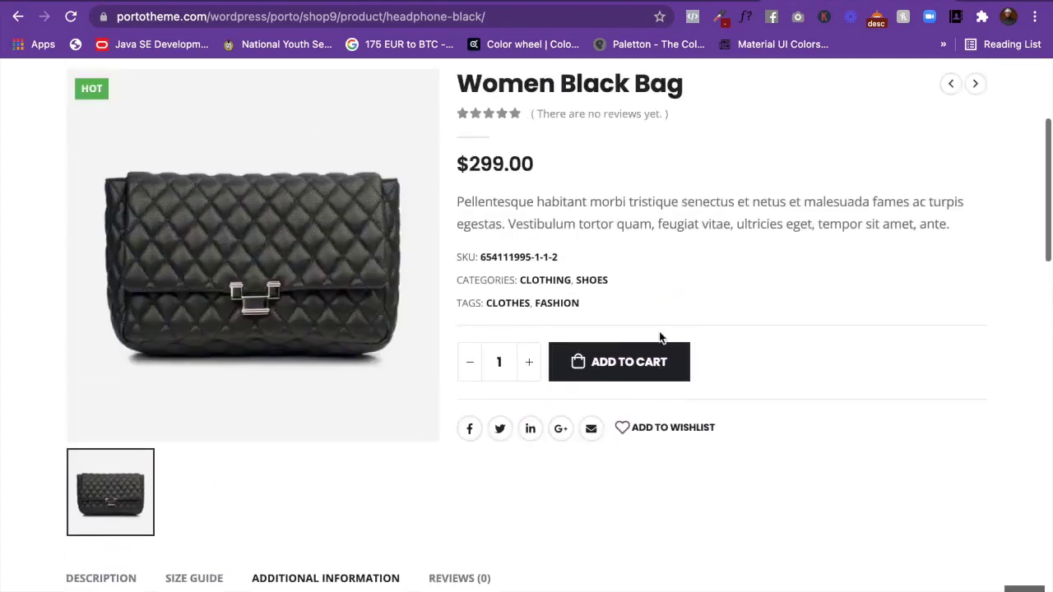
pyautogui.scroll(3, 659, 337)
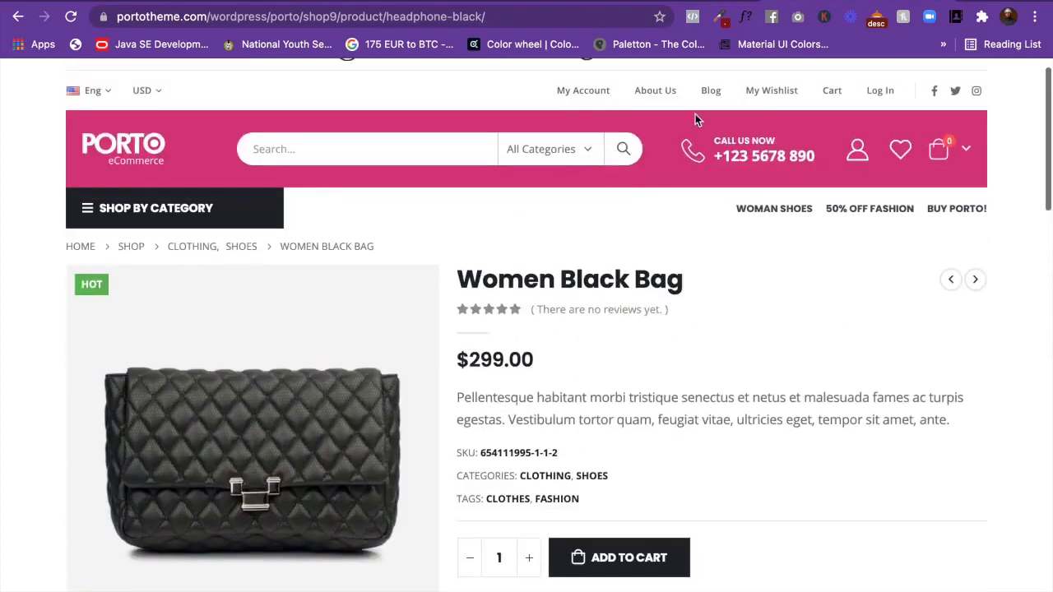
# Switch to the Porto shop6 demo store and look over its home page banners and collections.
pyautogui.click(658, 1)
pyautogui.scroll(5, 621, 332)
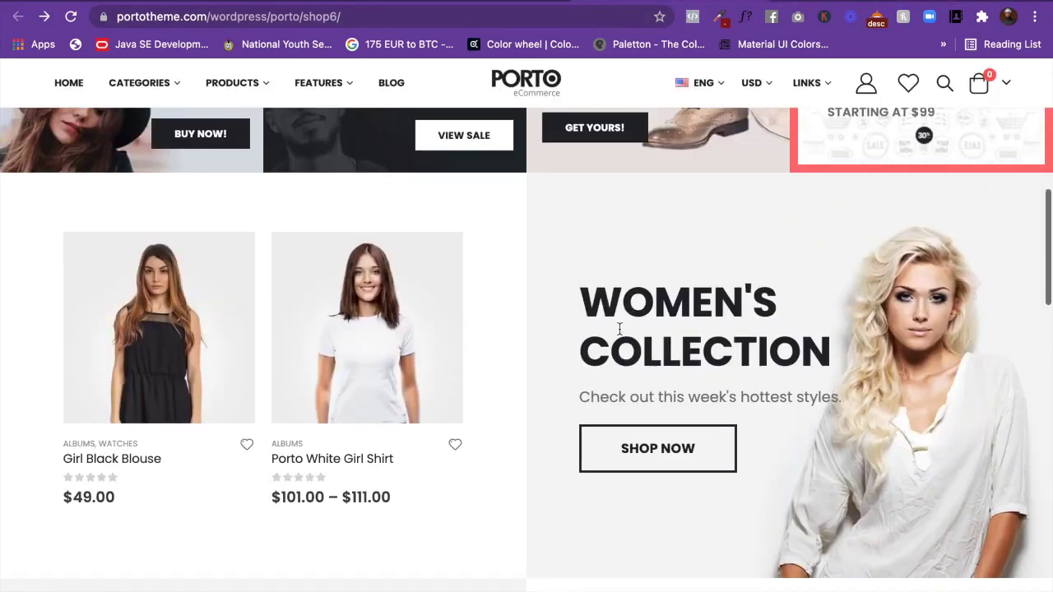
pyautogui.scroll(8, 619, 329)
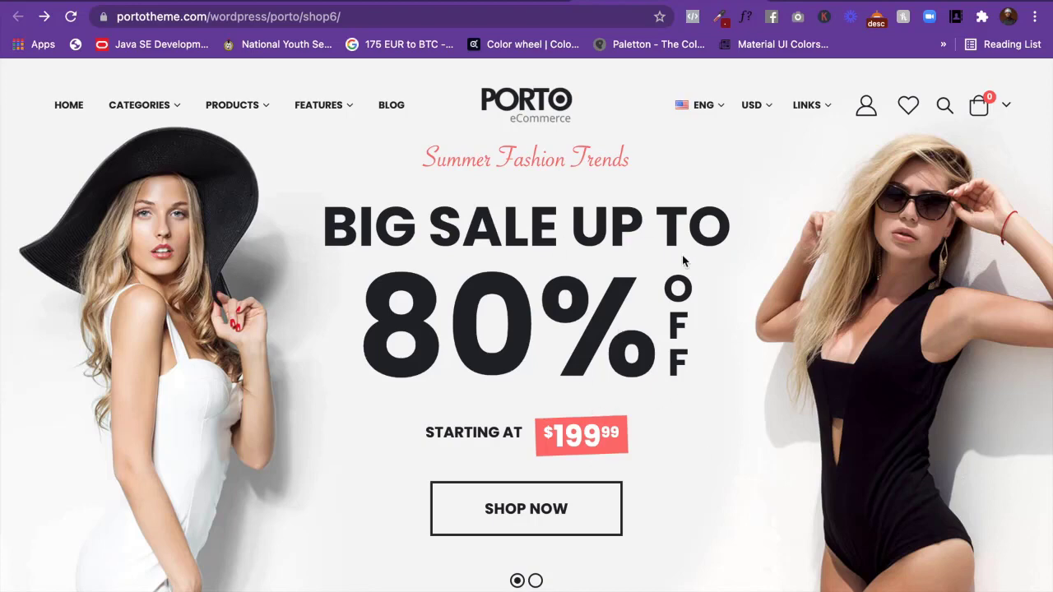
pyautogui.scroll(-3, 682, 256)
pyautogui.scroll(3, 681, 256)
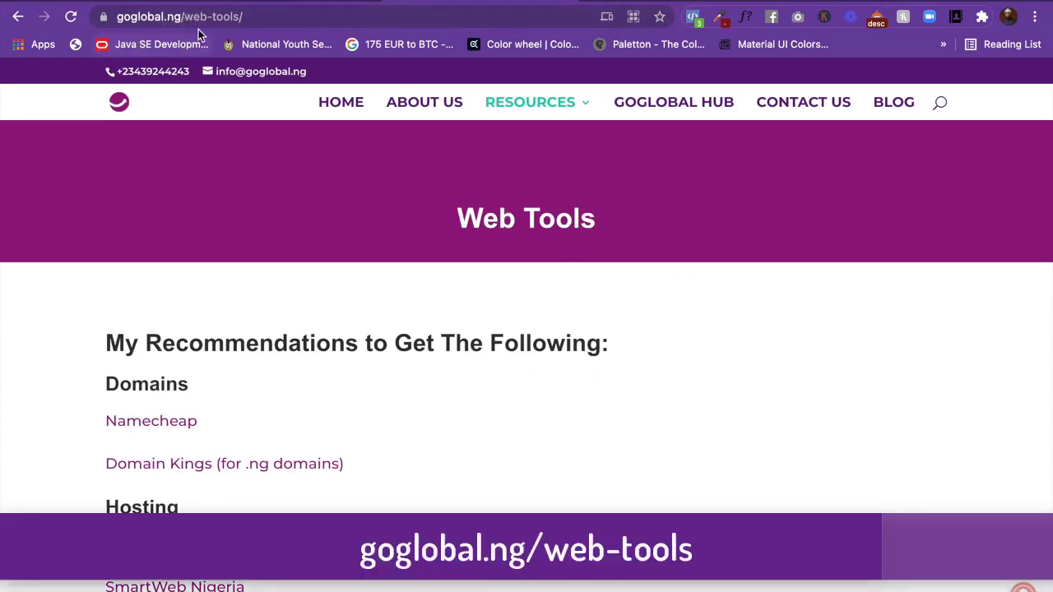
# Review the recommendations on the goglobal.ng/web-tools page and open the Namecheap link for domains.
pyautogui.moveTo(270, 16); pyautogui.dragTo(96, 27)
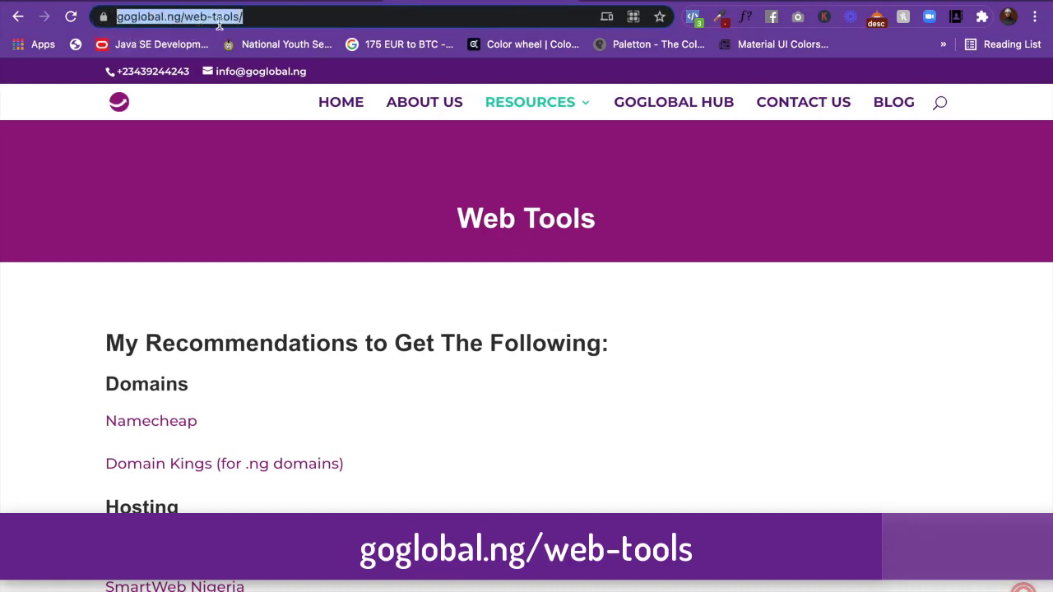
pyautogui.click(498, 334)
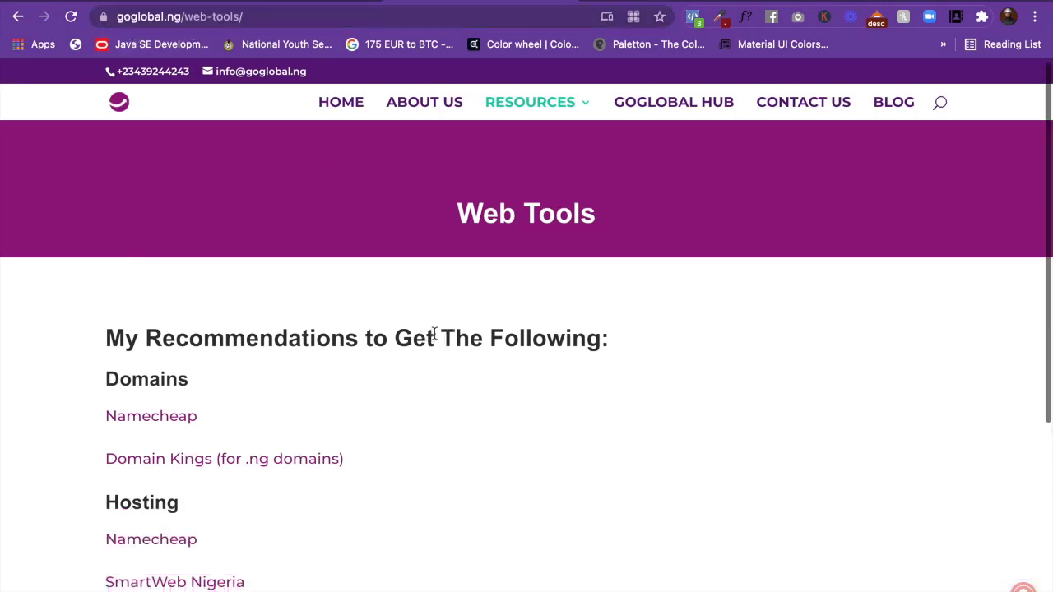
pyautogui.scroll(-2, 436, 339)
pyautogui.scroll(-3, 435, 333)
pyautogui.scroll(5, 434, 333)
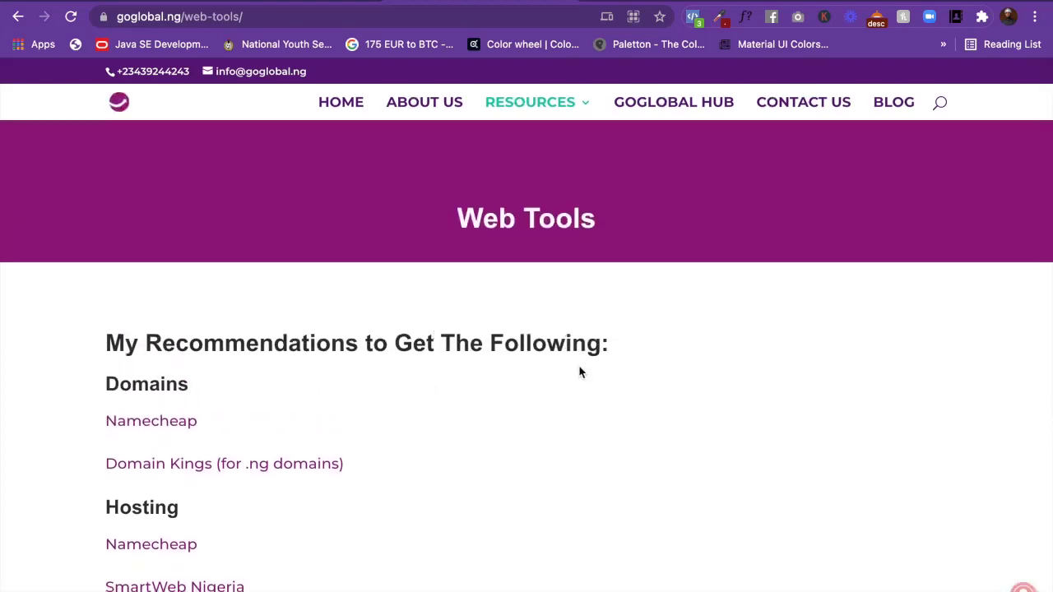
pyautogui.click(164, 423)
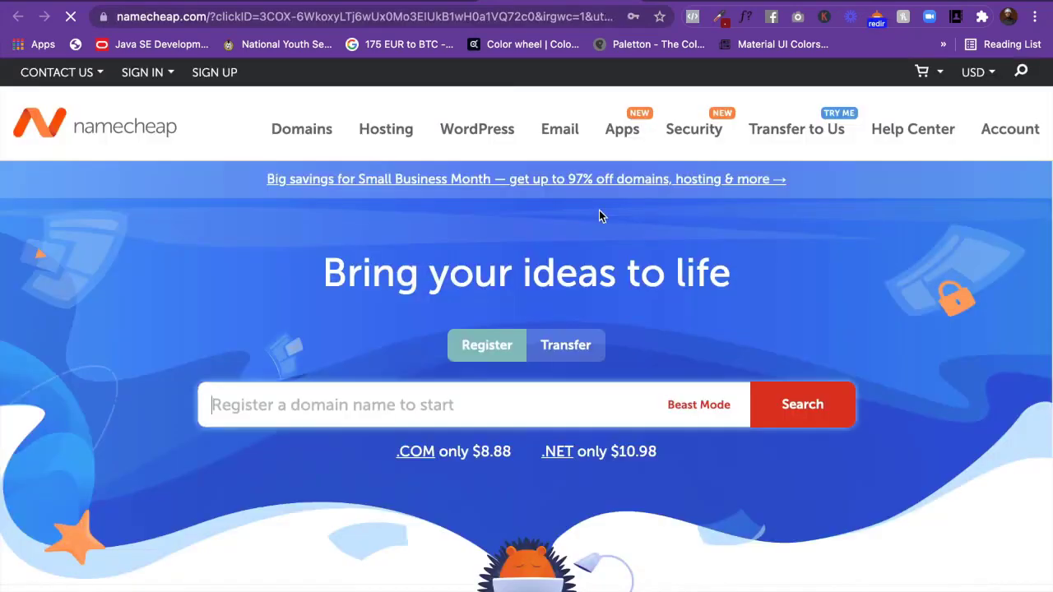
# Search Namecheap for the domain houseoflass.com.
pyautogui.scroll(-3, 598, 321)
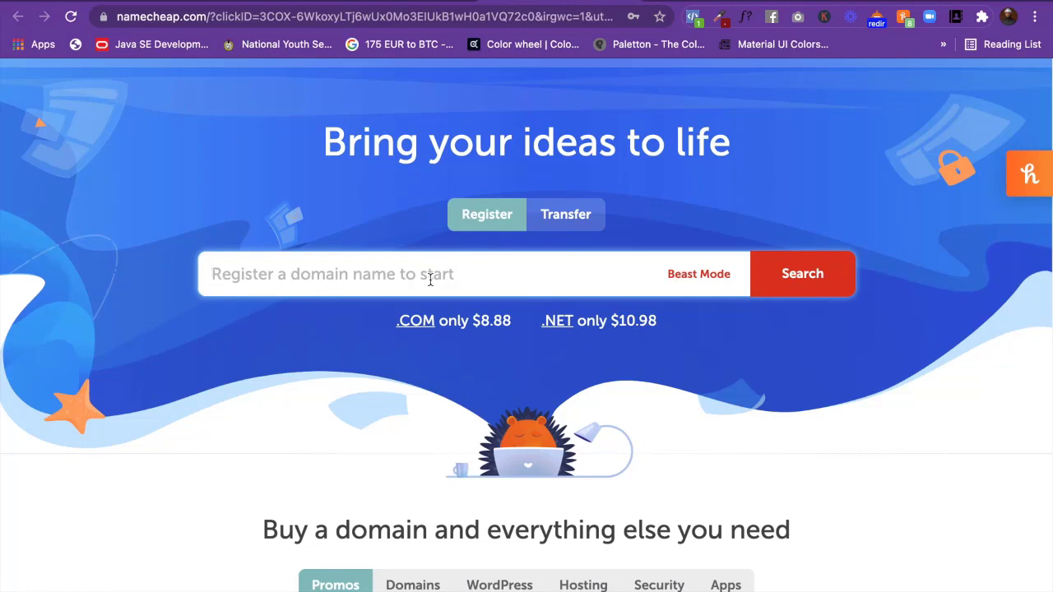
pyautogui.write('ho')
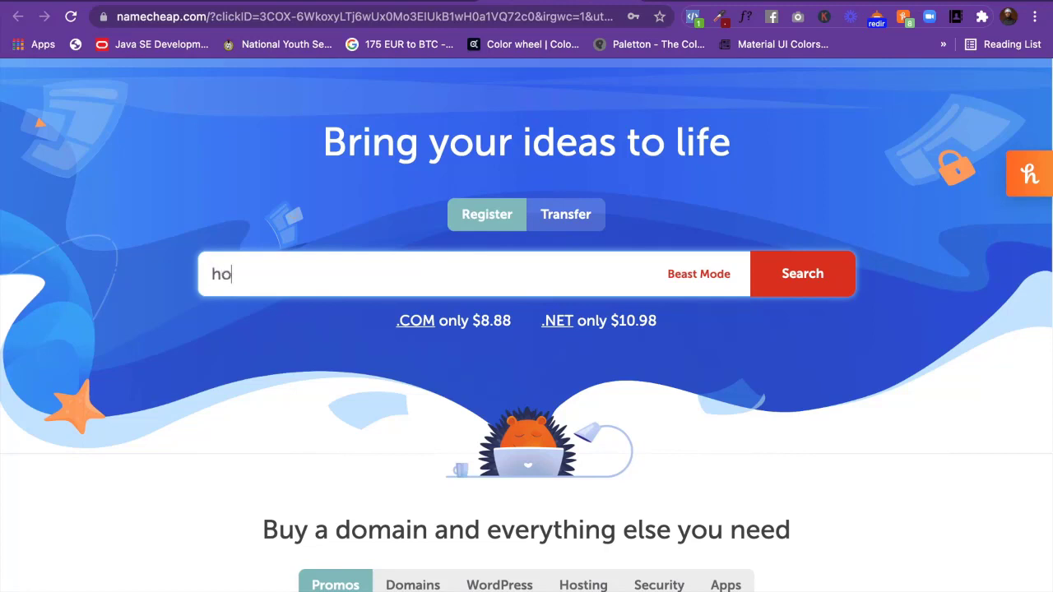
pyautogui.write('useoflass')
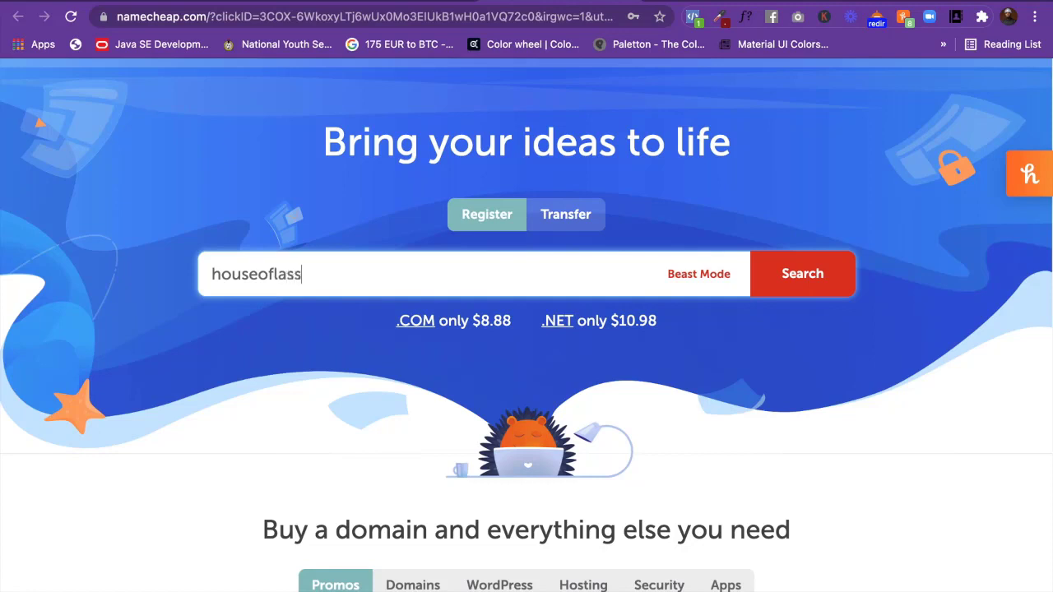
pyautogui.write('.com')
pyautogui.press('Return')
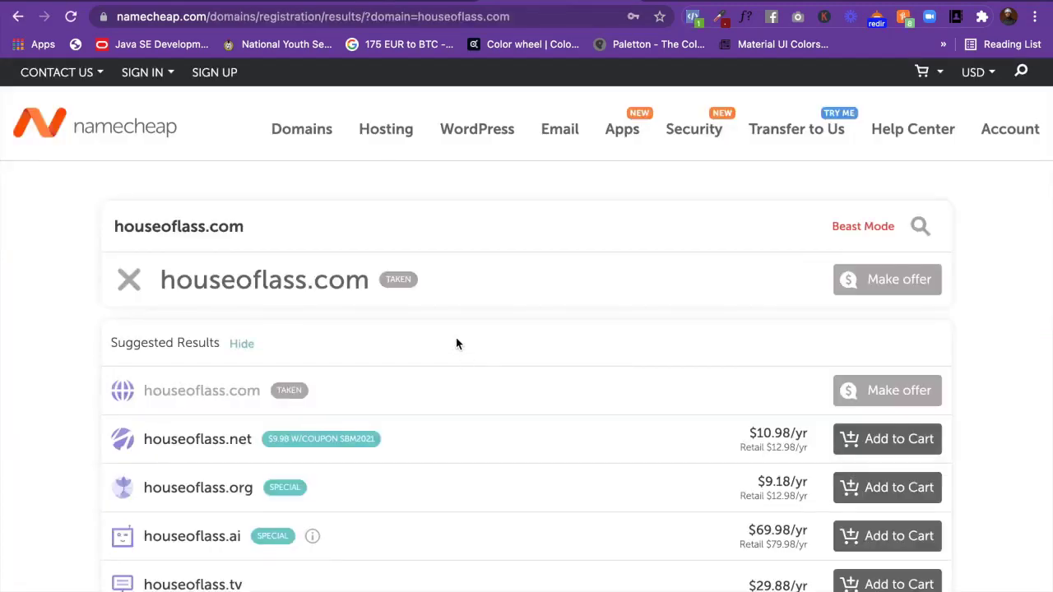
# Check the availability status of houseoflass.com and the purchase options offered in the results.
pyautogui.moveTo(380, 285)
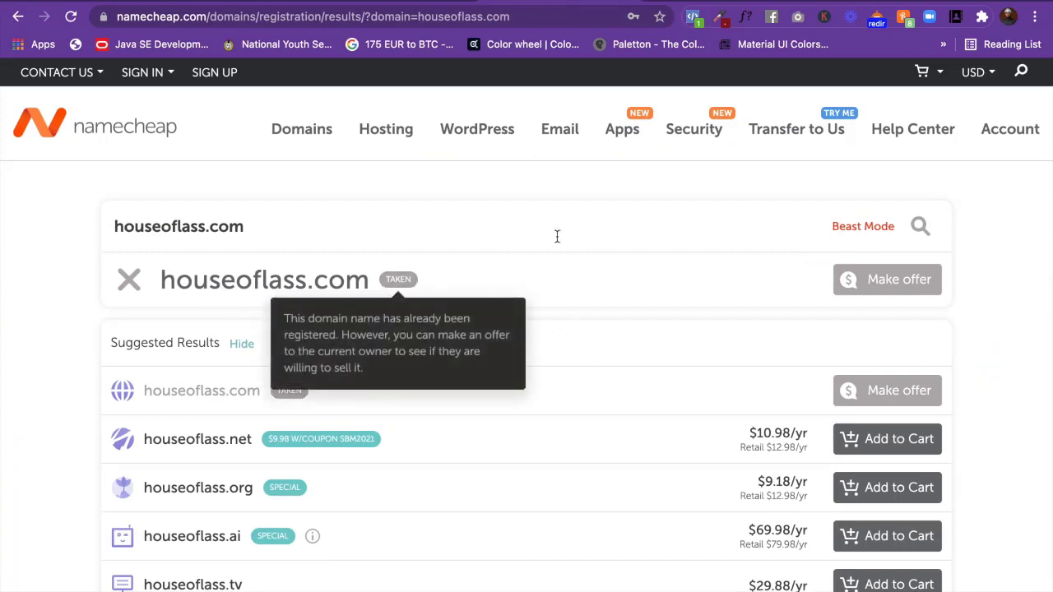
pyautogui.doubleClick(199, 281)
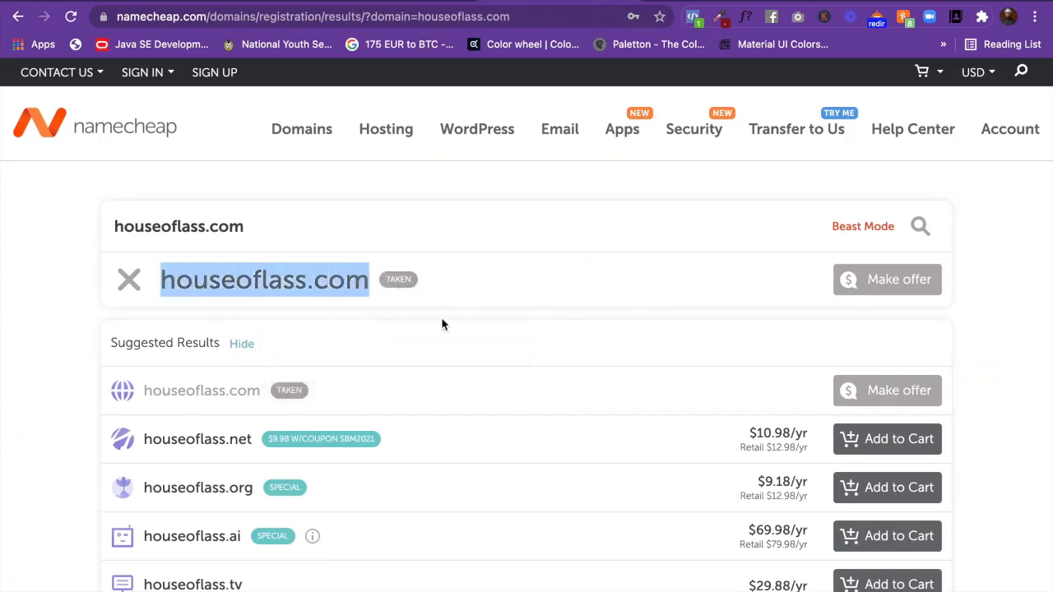
pyautogui.click(987, 214)
pyautogui.scroll(-1, 544, 309)
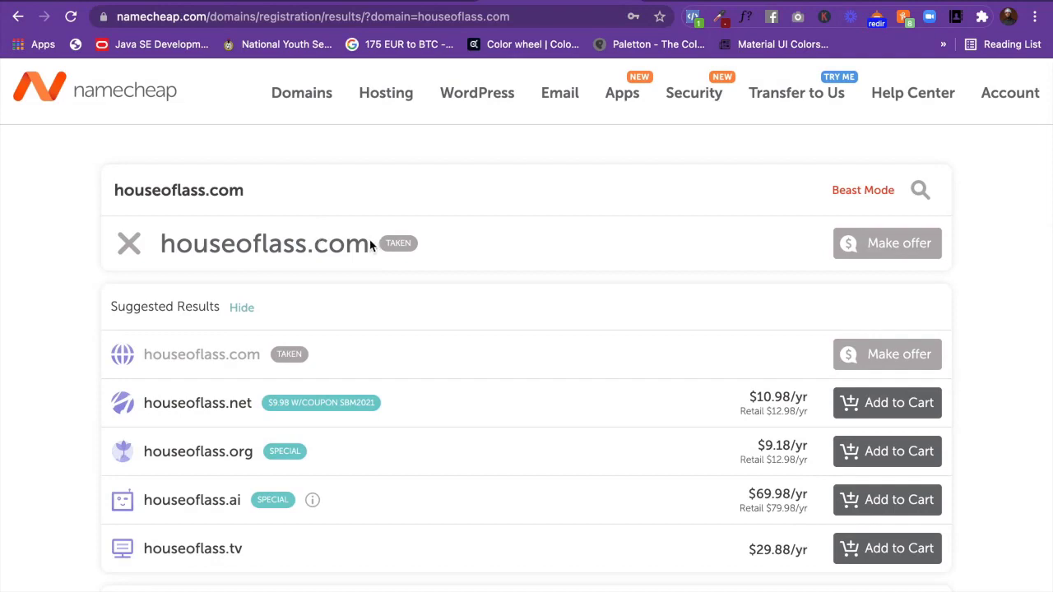
pyautogui.moveTo(369, 243); pyautogui.dragTo(876, 244)
# Replace the searched domain with lasshouse.com and check its availability.
pyautogui.moveTo(256, 190); pyautogui.dragTo(108, 195)
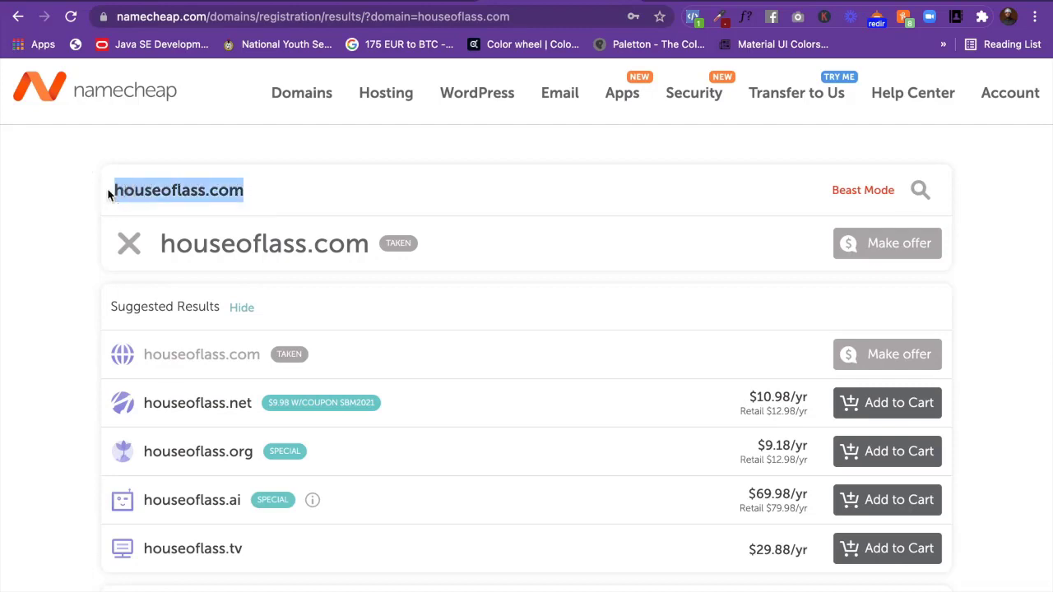
pyautogui.write('lass')
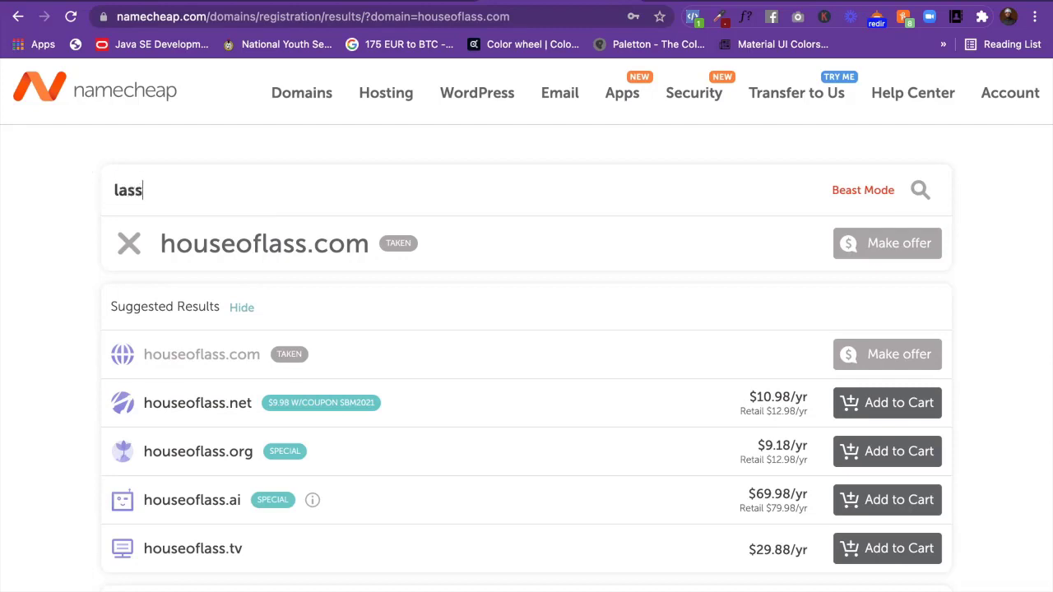
pyautogui.write('house')
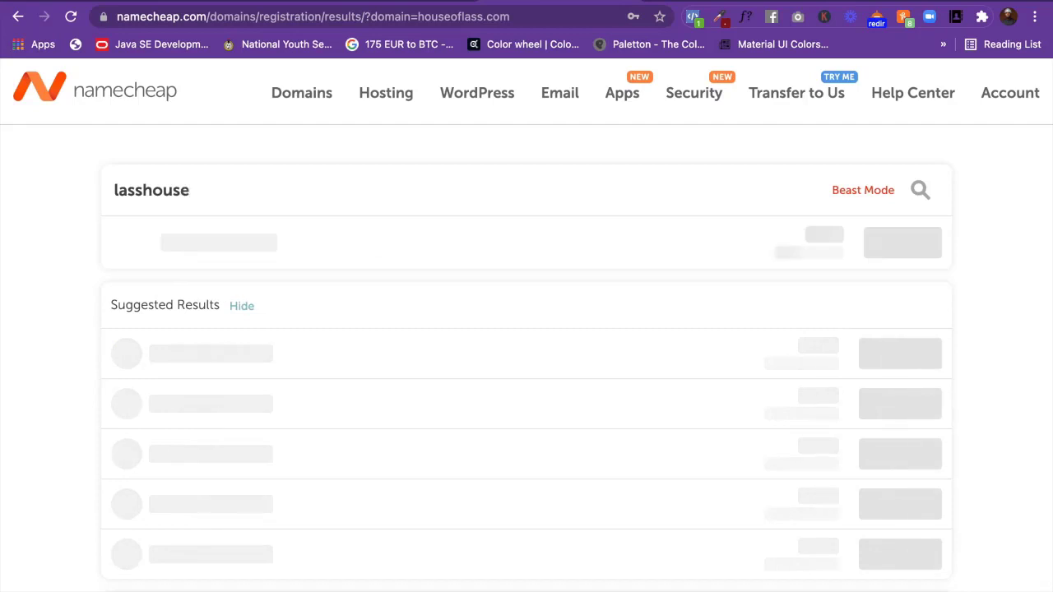
pyautogui.write('.com')
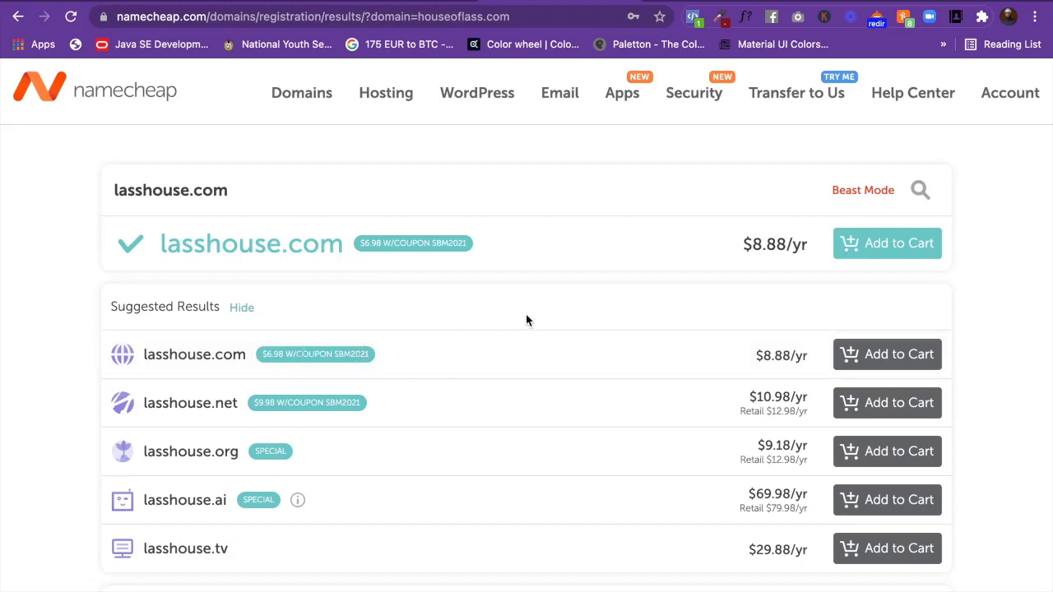
# Review the suggested lasshouse domain extensions and their yearly prices.
pyautogui.scroll(-2, 485, 323)
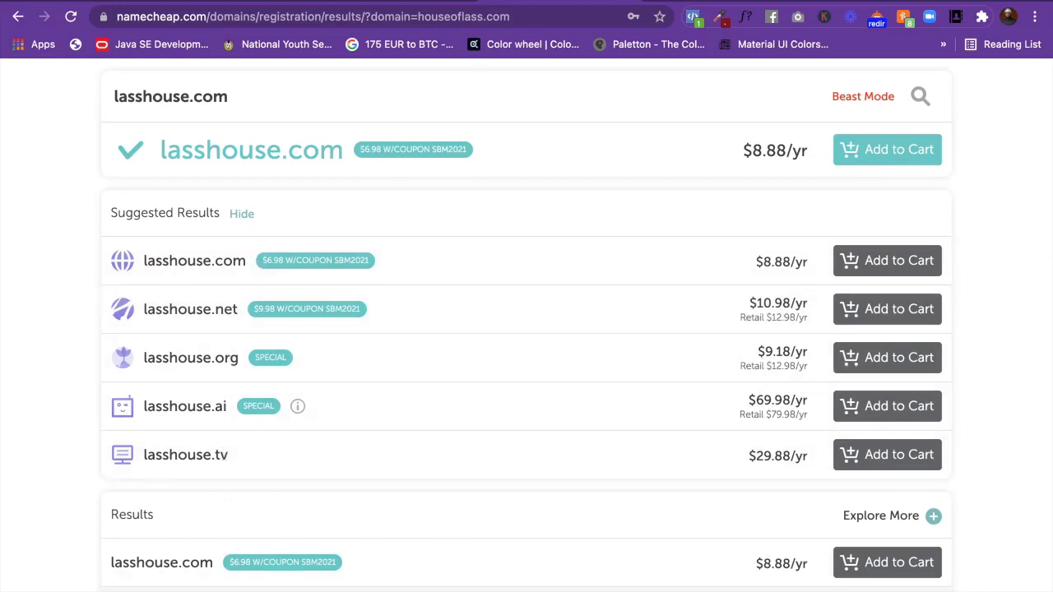
pyautogui.scroll(-5, 266, 565)
pyautogui.scroll(-5, 352, 491)
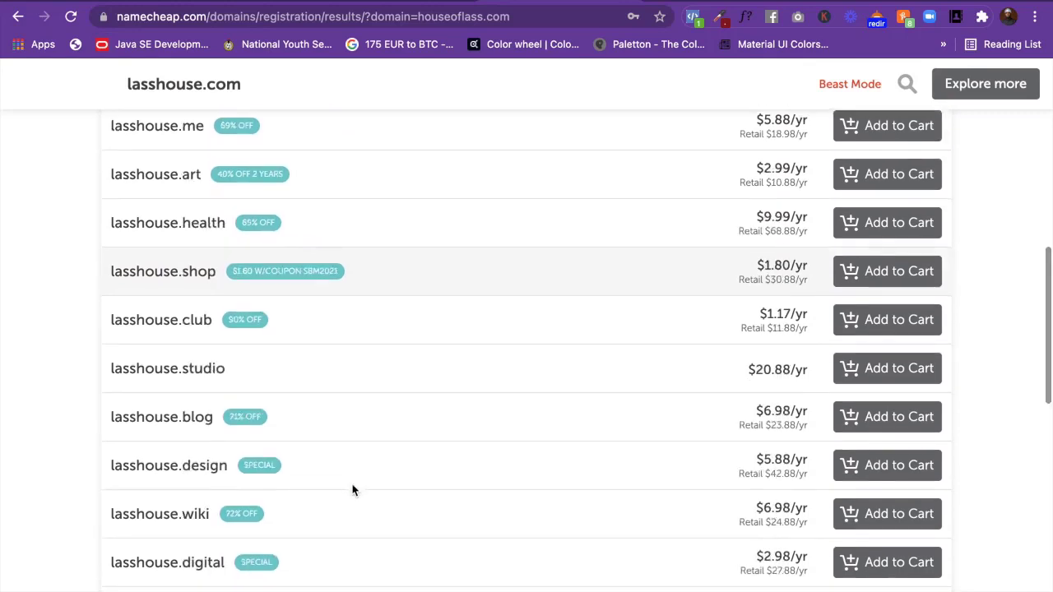
pyautogui.scroll(-5, 352, 490)
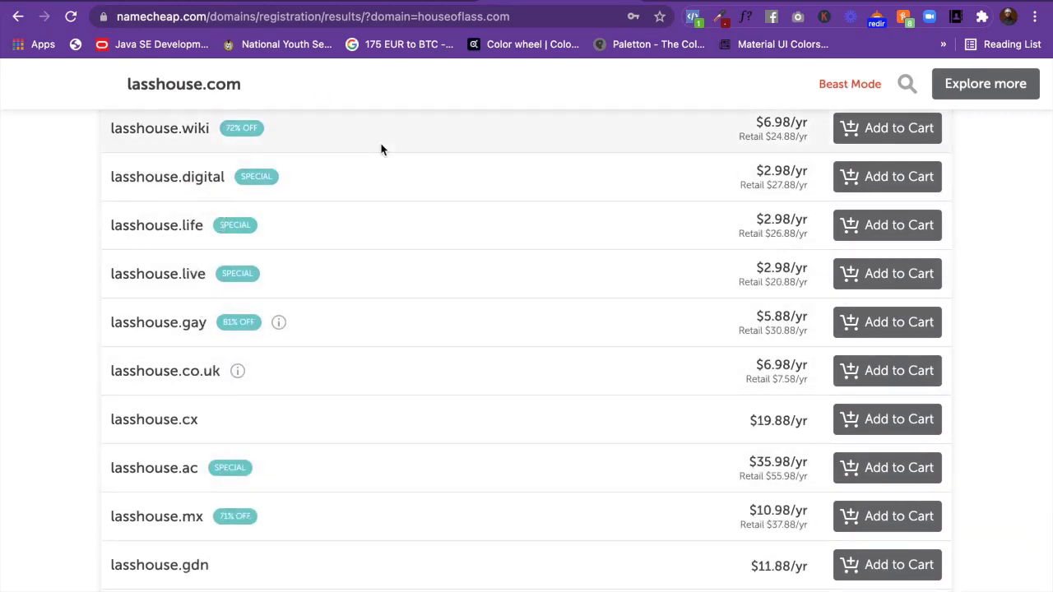
pyautogui.scroll(10, 381, 149)
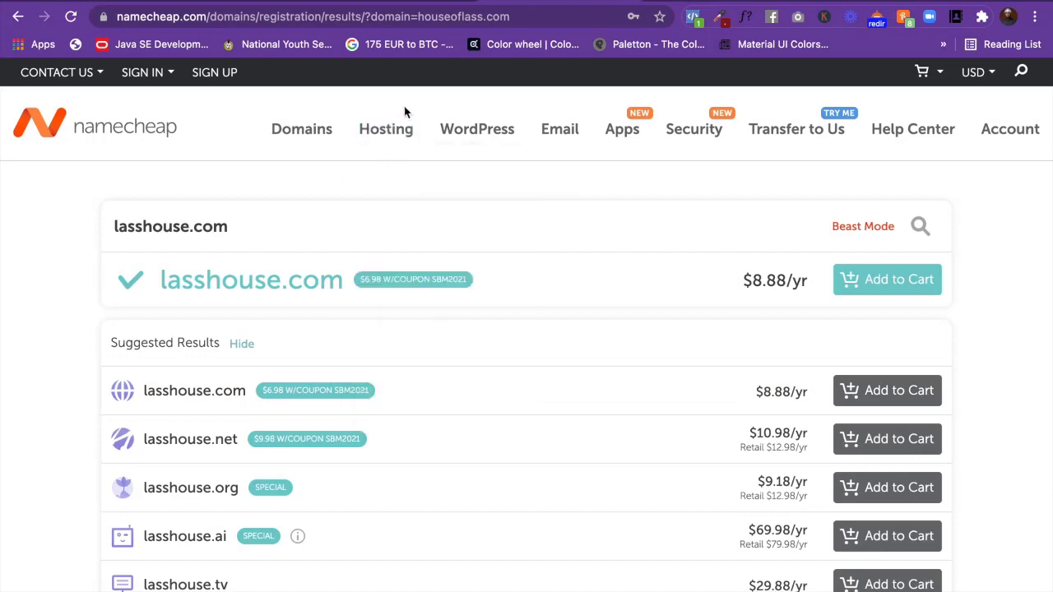
# Open Namecheap's shared hosting plans and highlight the Stellar plan's yearly renewal price.
pyautogui.moveTo(400, 153)
pyautogui.click(405, 178)
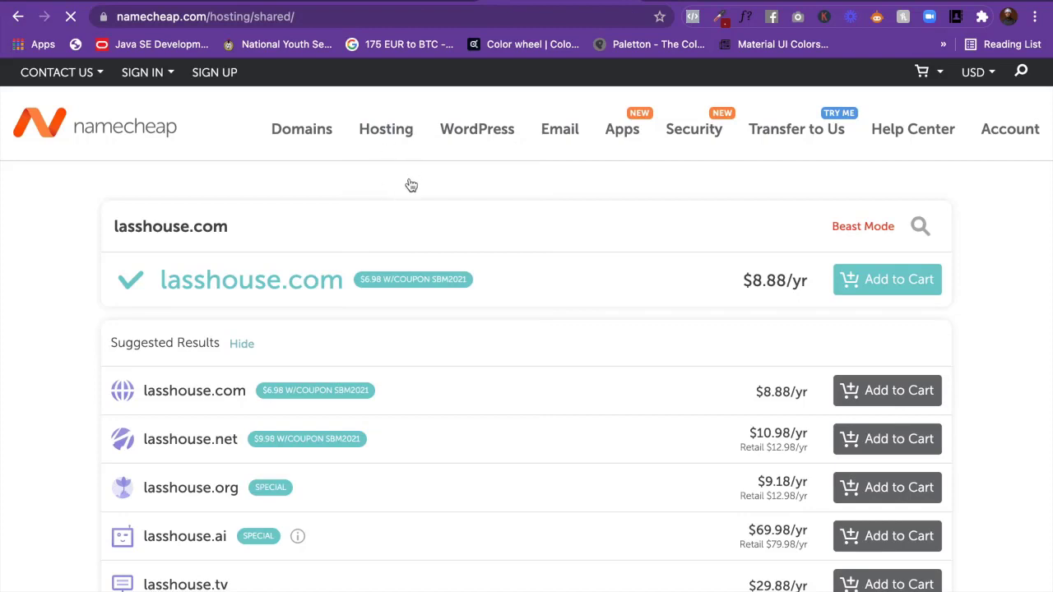
pyautogui.scroll(-5, 485, 249)
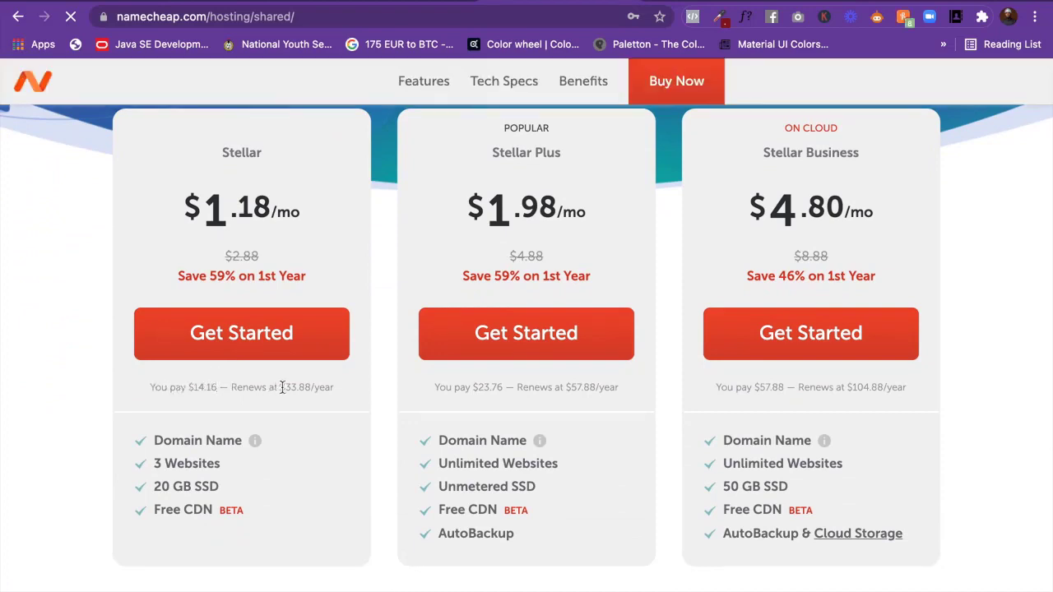
pyautogui.moveTo(279, 386)
pyautogui.mouseDown()
pyautogui.moveTo(349, 388)
pyautogui.moveTo(276, 398)
pyautogui.mouseUp()
pyautogui.click(343, 380)
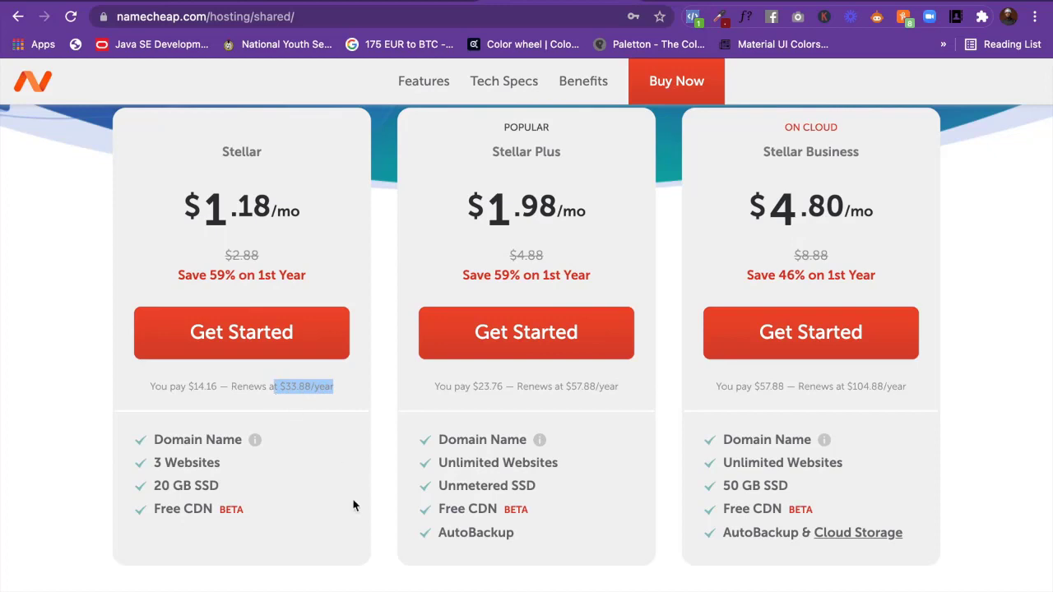
# Highlight the Stellar plan's website allowance and review the shared hosting plans and billing options.
pyautogui.moveTo(150, 463); pyautogui.dragTo(331, 439)
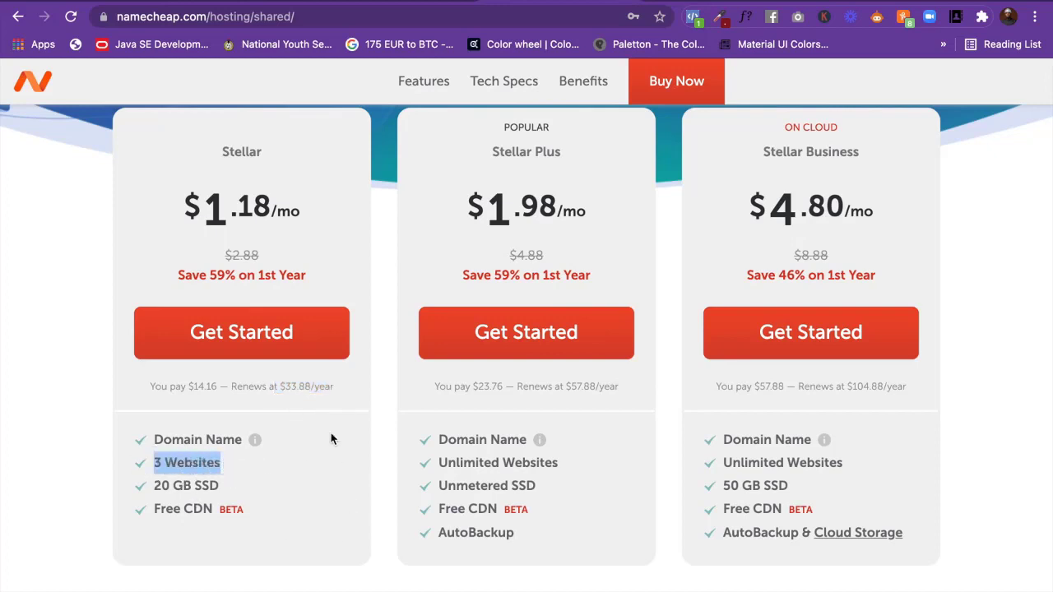
pyautogui.click(375, 407)
pyautogui.scroll(2, 375, 411)
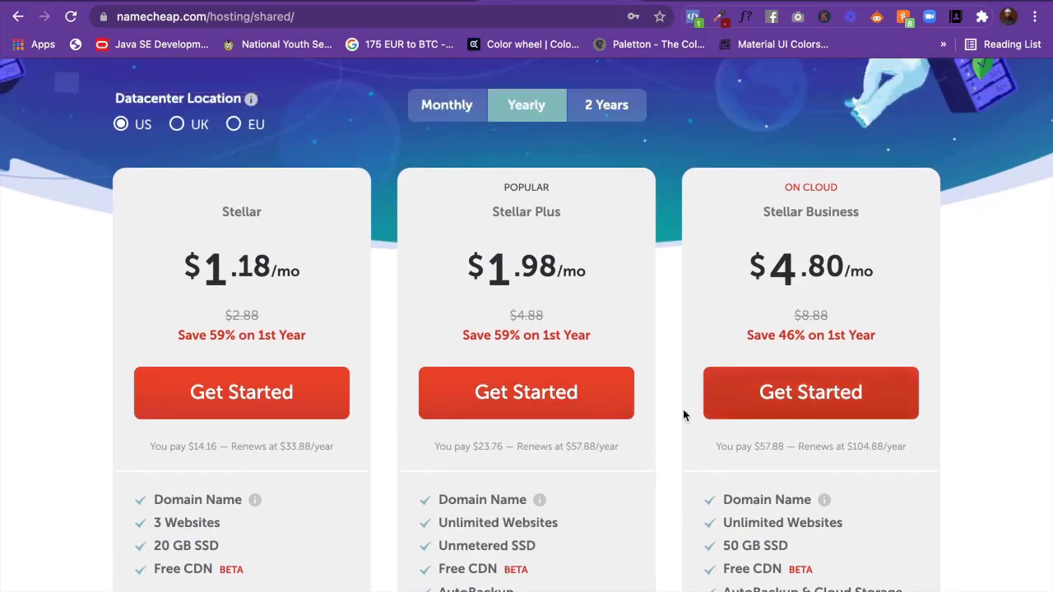
pyautogui.scroll(3, 673, 317)
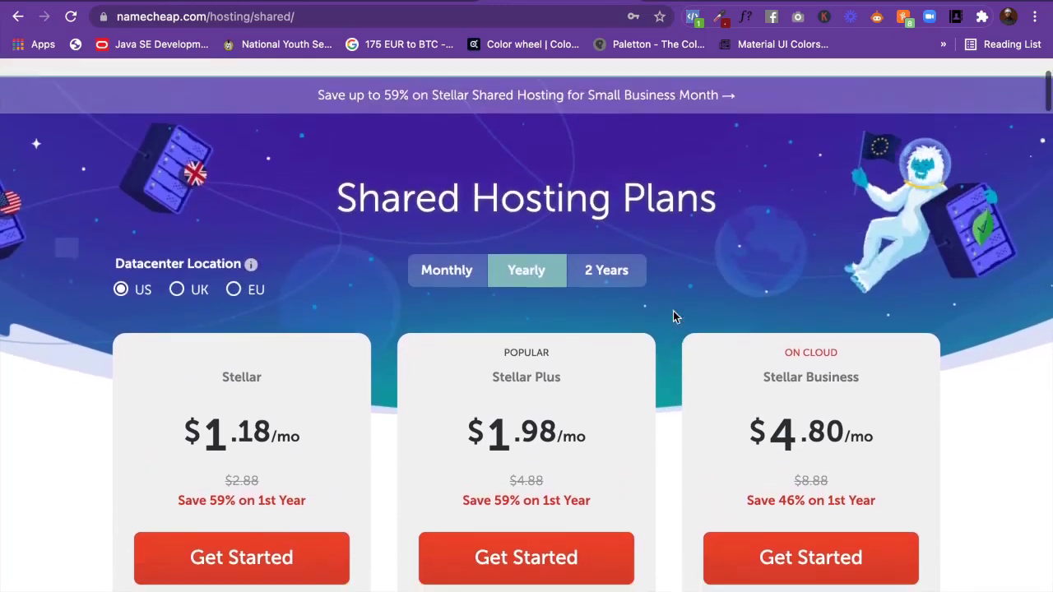
pyautogui.scroll(2, 673, 316)
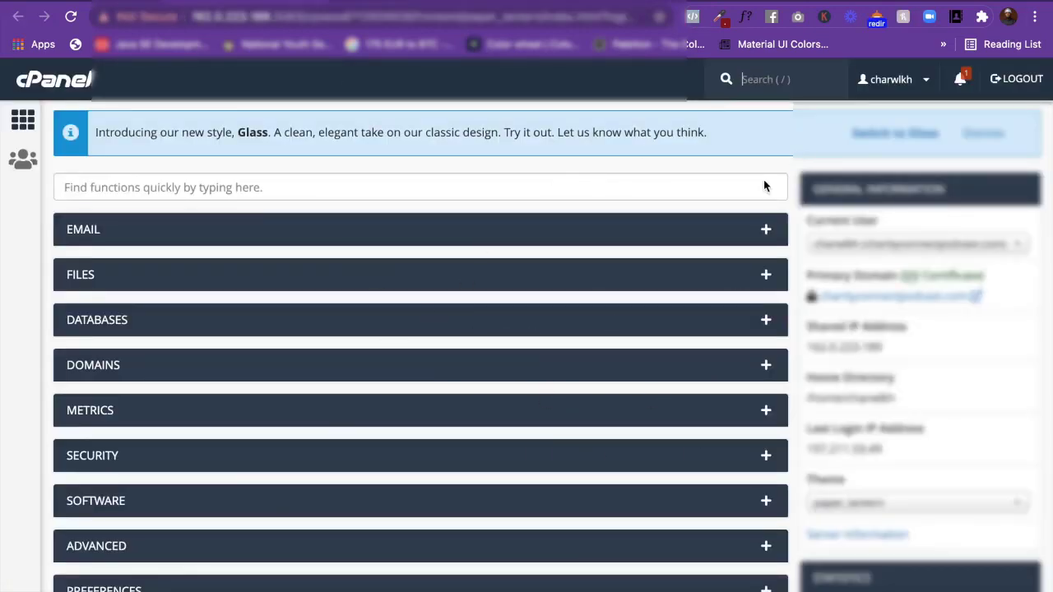
# Switch to cPanel and open the WordPress script page from the Softaculous Apps Installer.
pyautogui.scroll(-5, 600, 384)
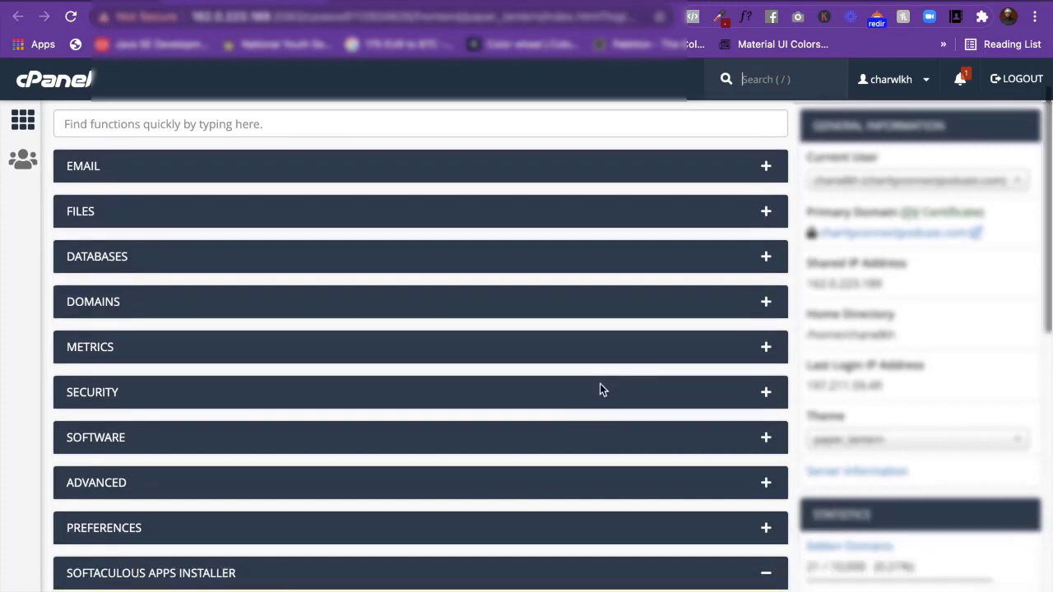
pyautogui.scroll(-7, 600, 387)
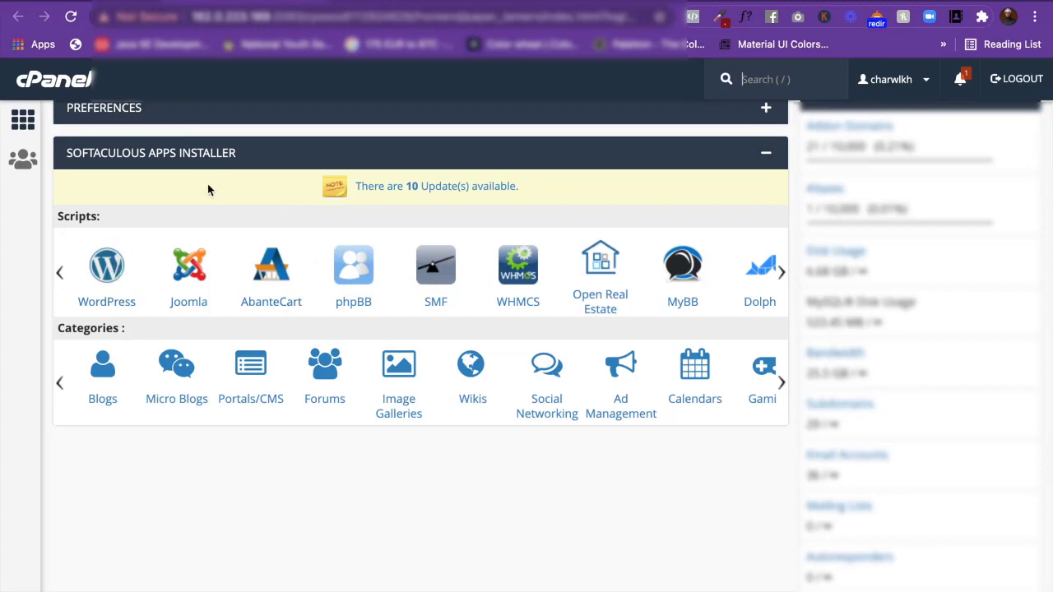
pyautogui.scroll(2, 207, 189)
pyautogui.click(766, 222)
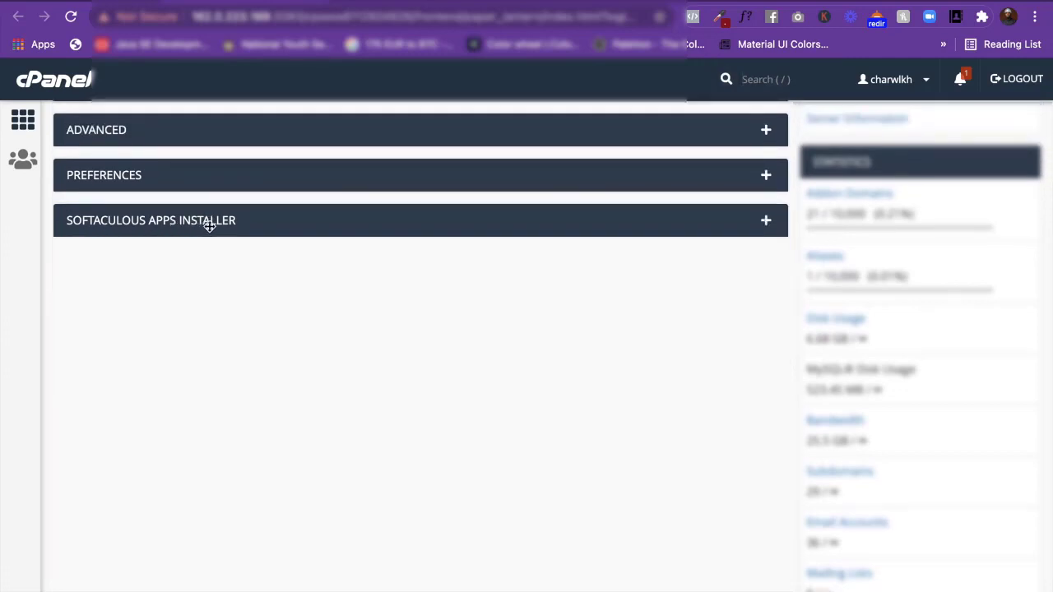
pyautogui.click(770, 225)
pyautogui.scroll(-1, 533, 338)
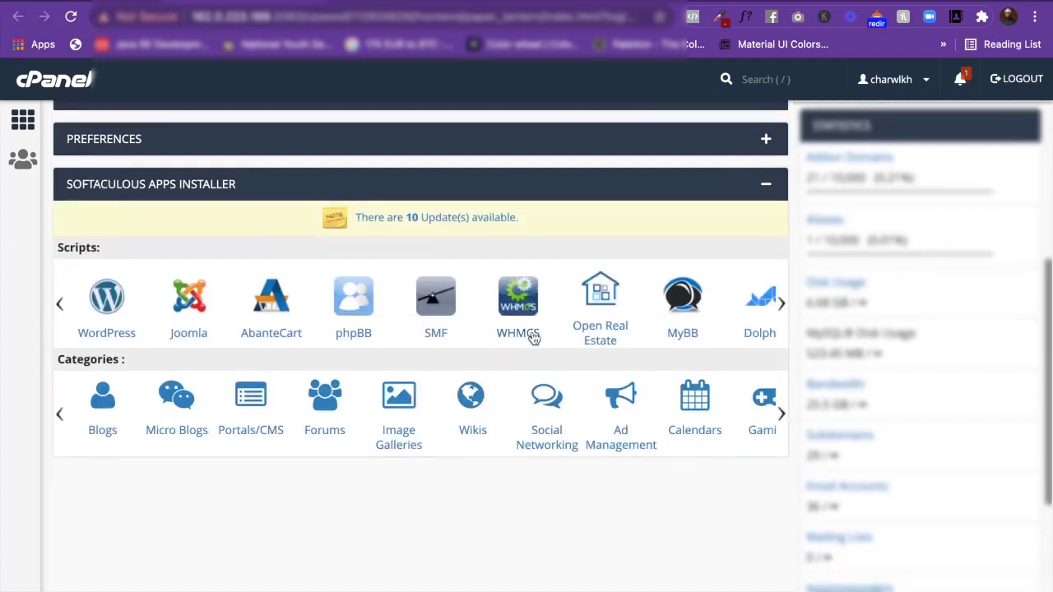
pyautogui.click(112, 295)
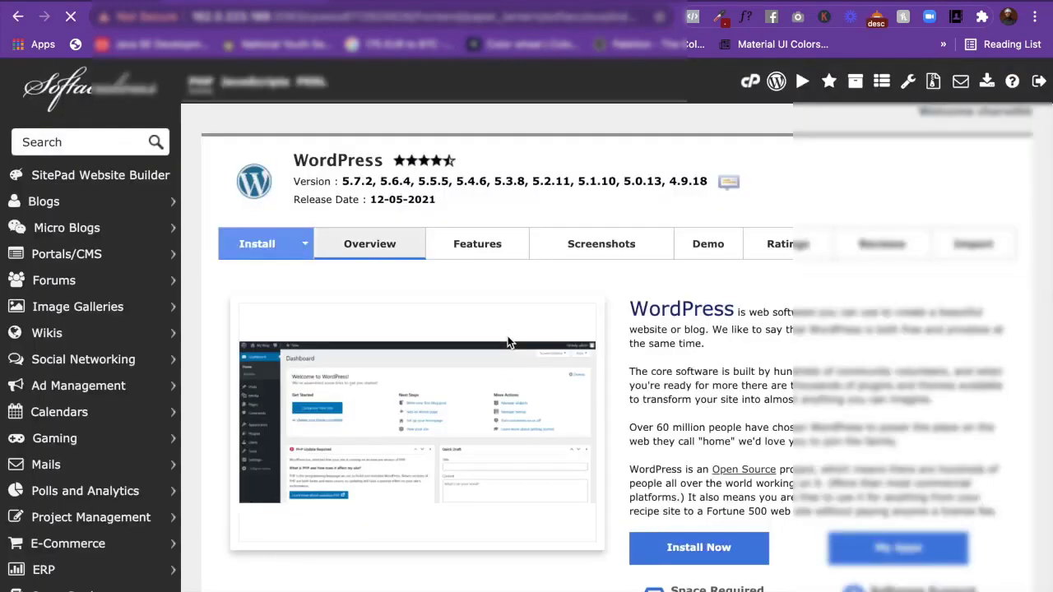
# Look over the WordPress overview page and open its installation form.
pyautogui.scroll(-2, 507, 343)
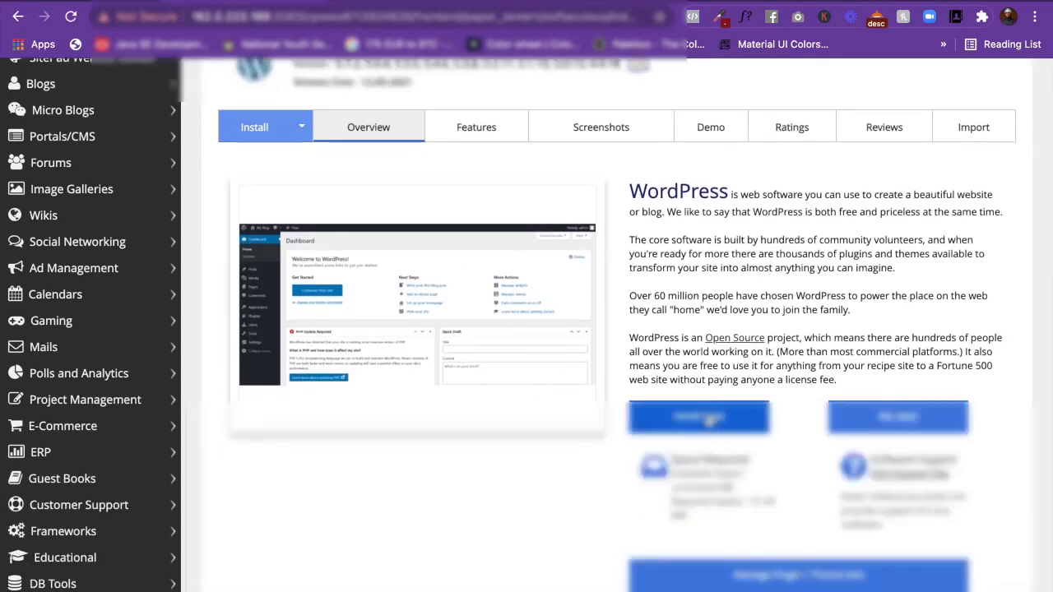
pyautogui.scroll(-6, 709, 418)
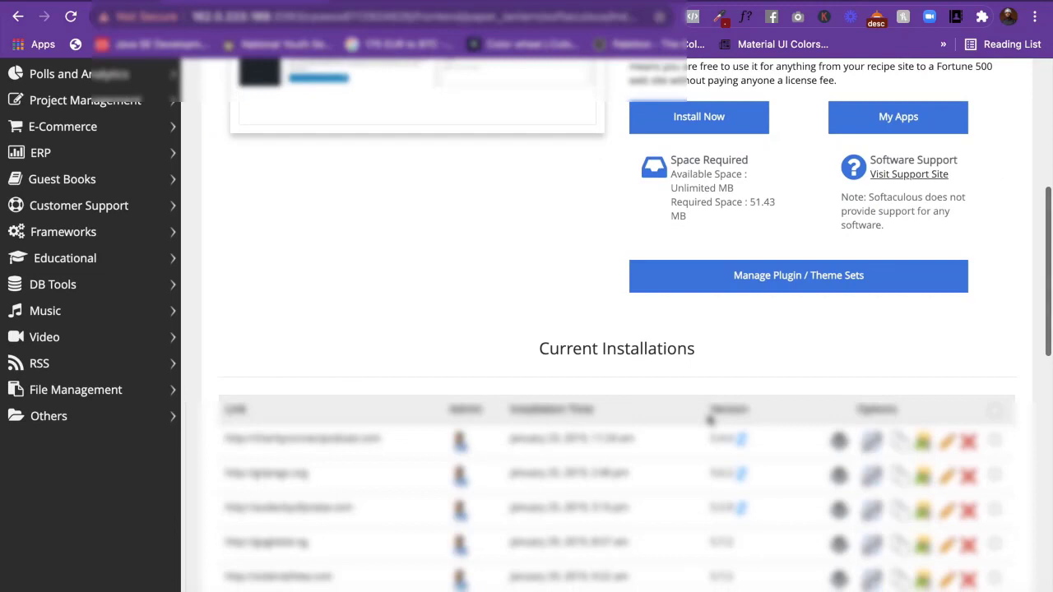
pyautogui.rightClick(709, 418)
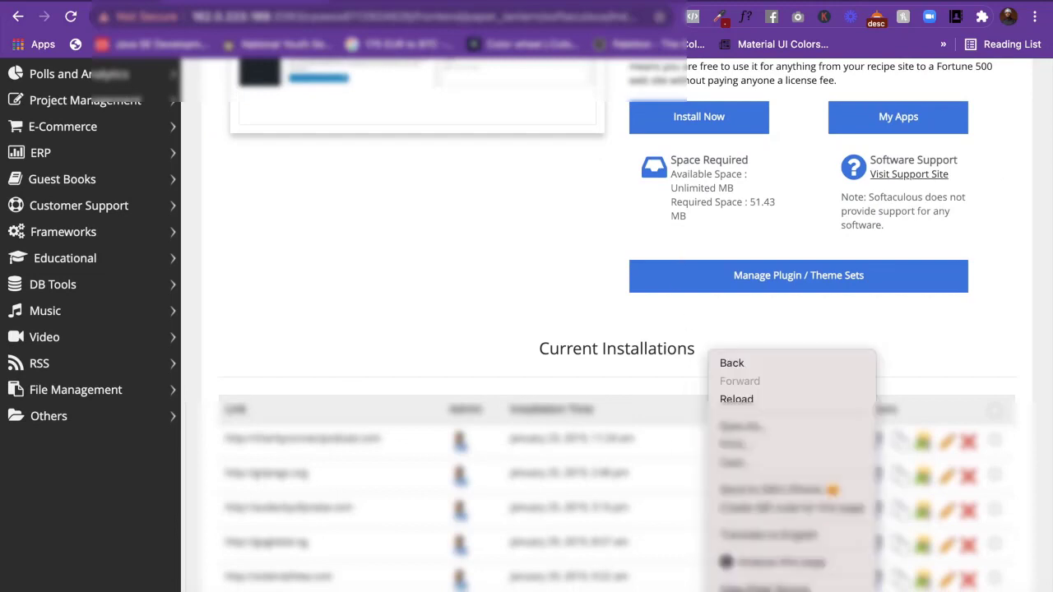
pyautogui.click(519, 308)
pyautogui.scroll(5, 585, 299)
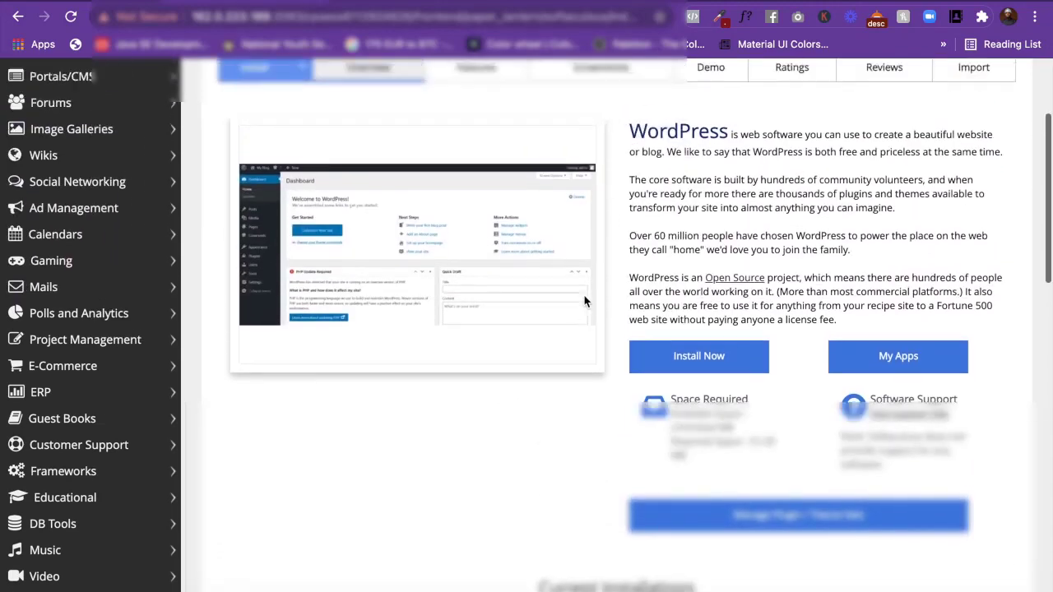
pyautogui.scroll(1, 584, 301)
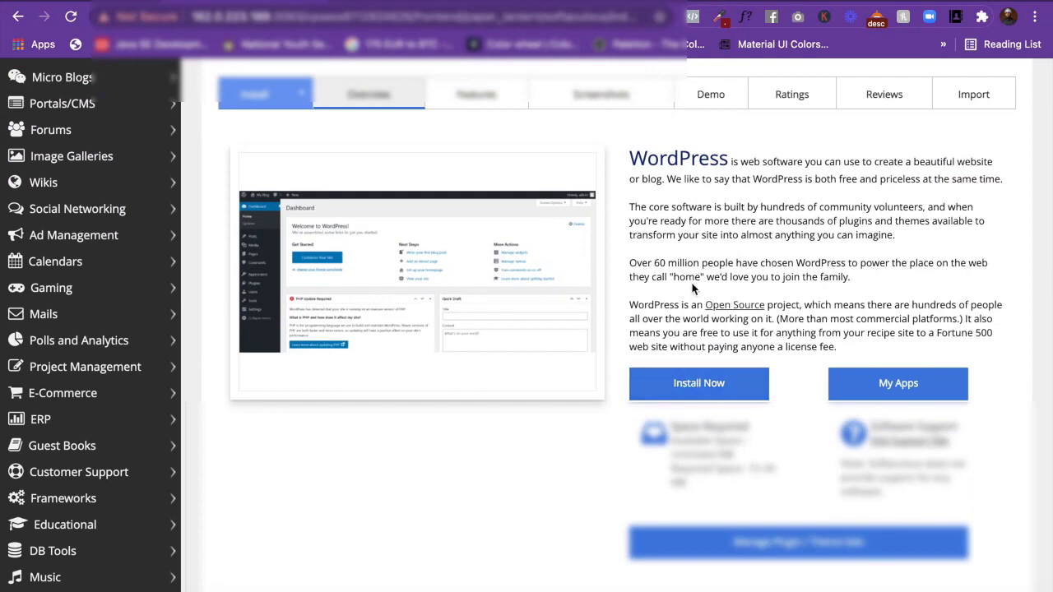
pyautogui.scroll(2, 692, 288)
pyautogui.click(692, 443)
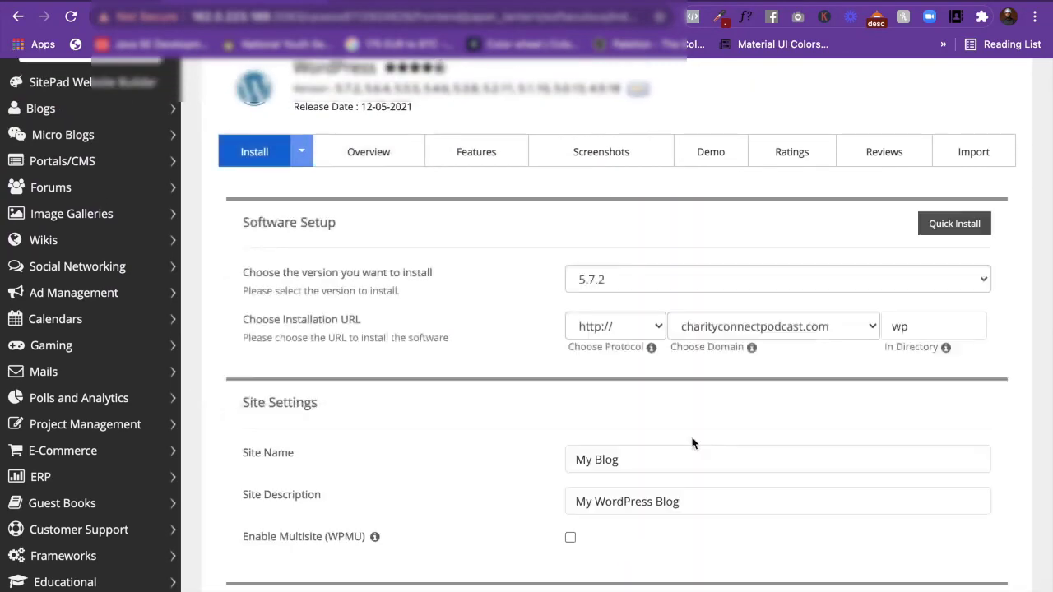
pyautogui.click(616, 325)
pyautogui.click(615, 344)
pyautogui.click(787, 321)
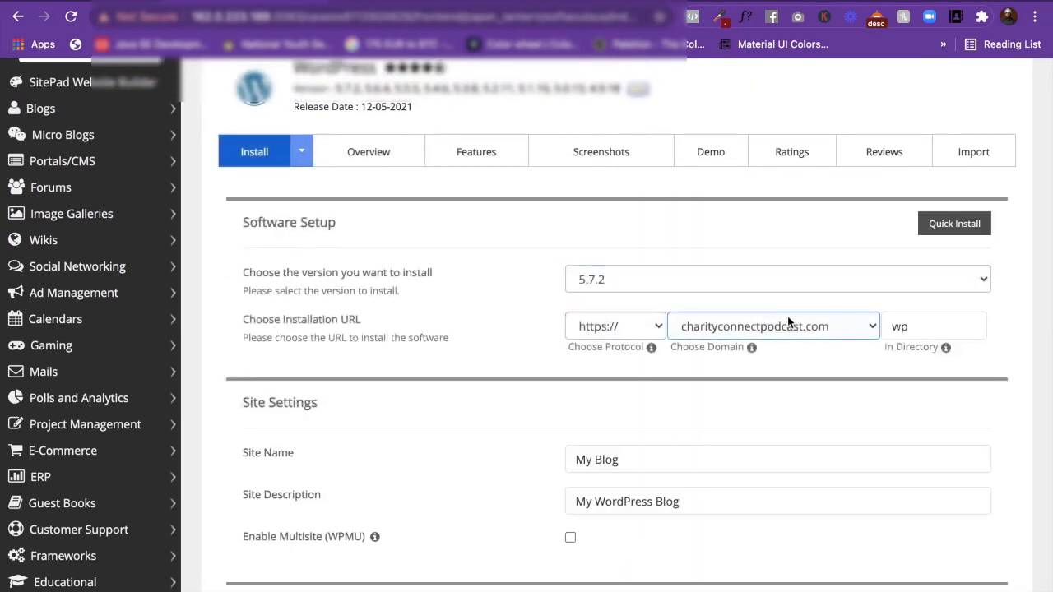
pyautogui.click(787, 321)
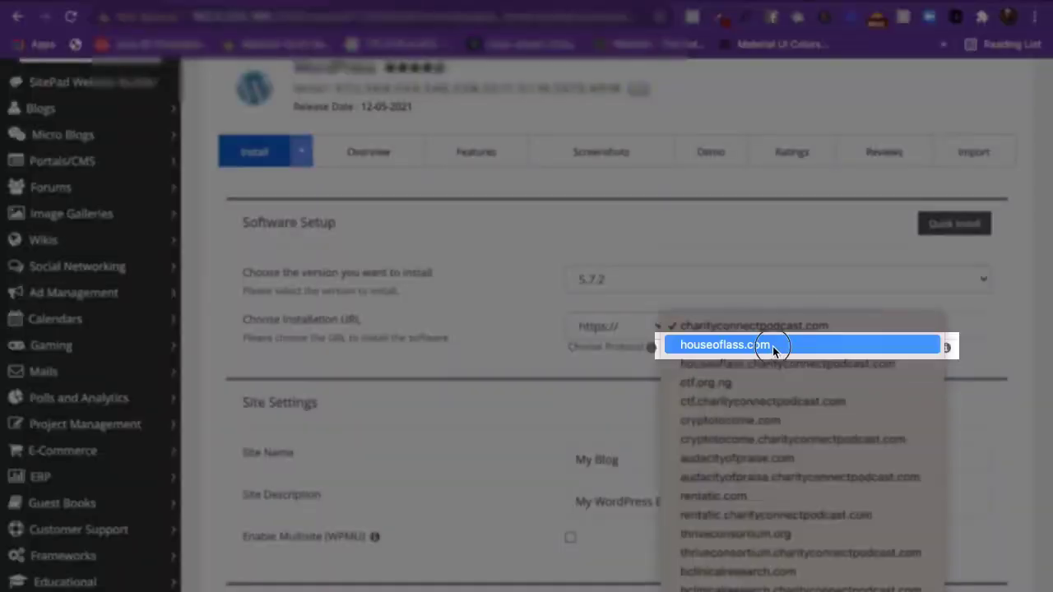
pyautogui.click(772, 346)
# Check the installation directory hint and clear the directory name so WordPress installs at the domain root.
pyautogui.scroll(-1, 802, 402)
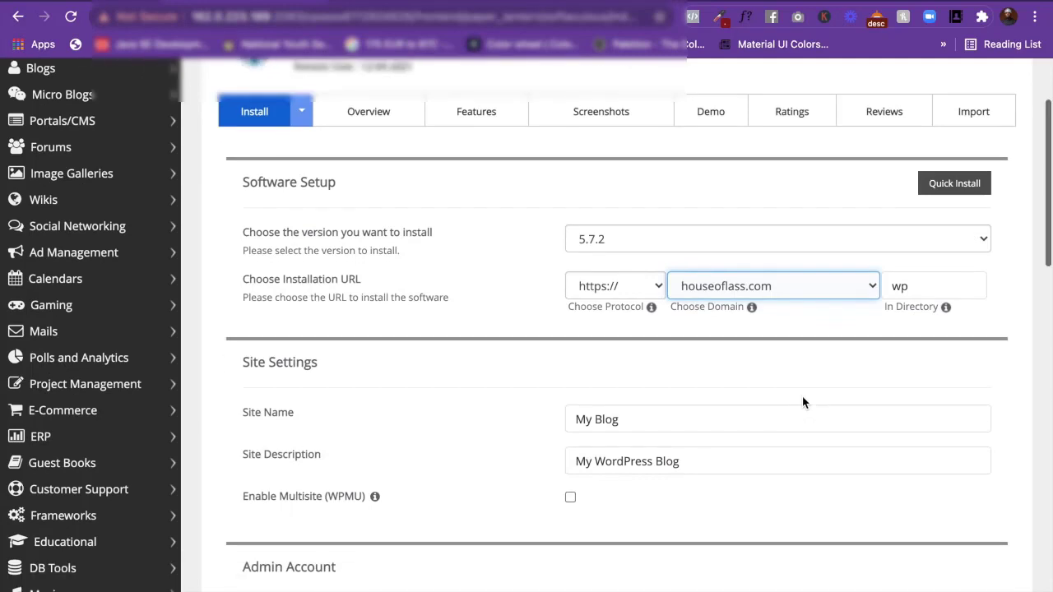
pyautogui.click(919, 286)
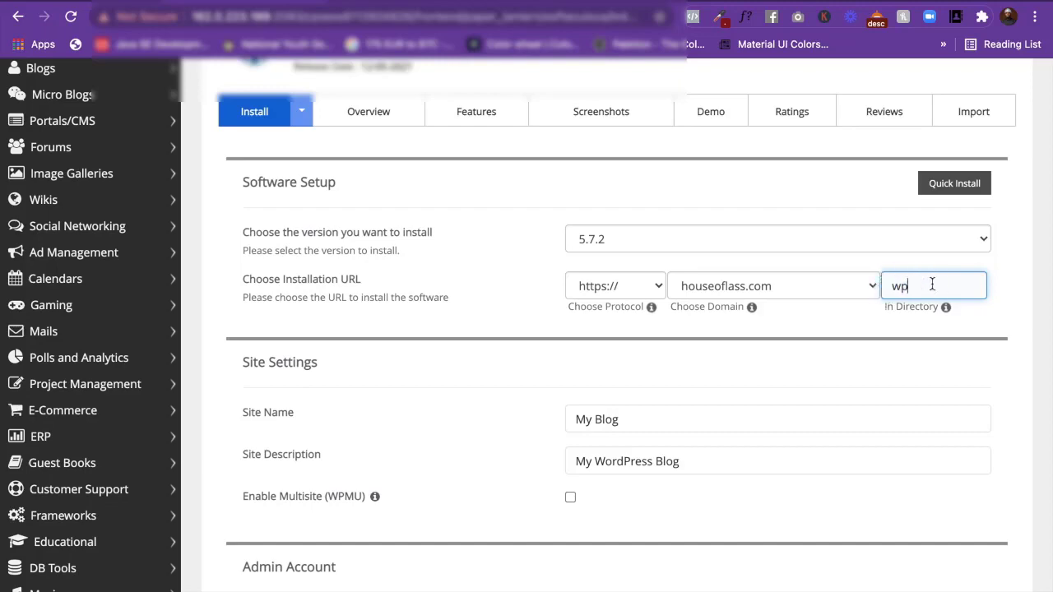
pyautogui.moveTo(946, 309)
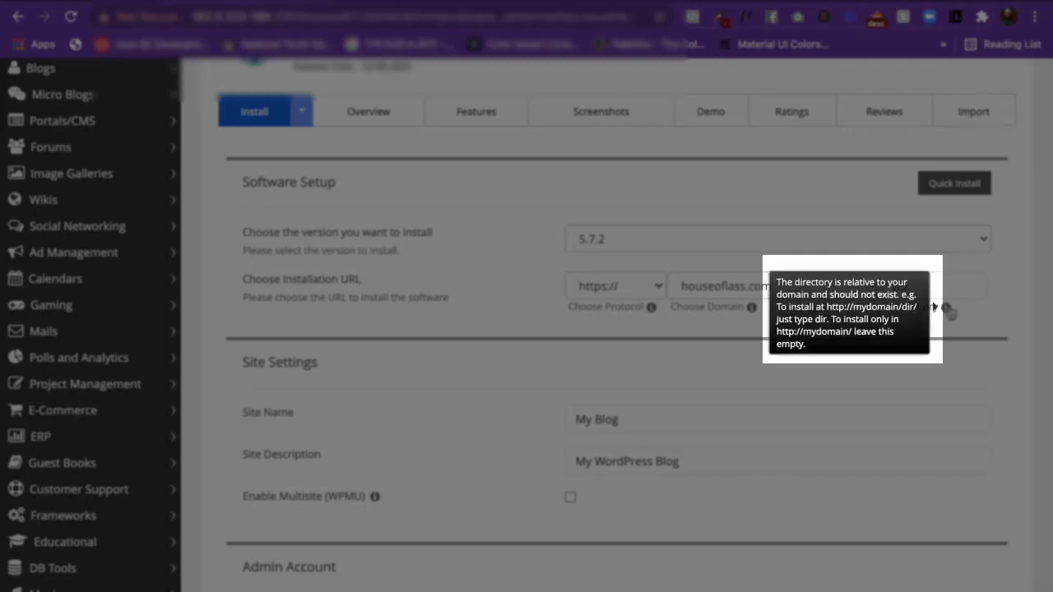
pyautogui.click(954, 285)
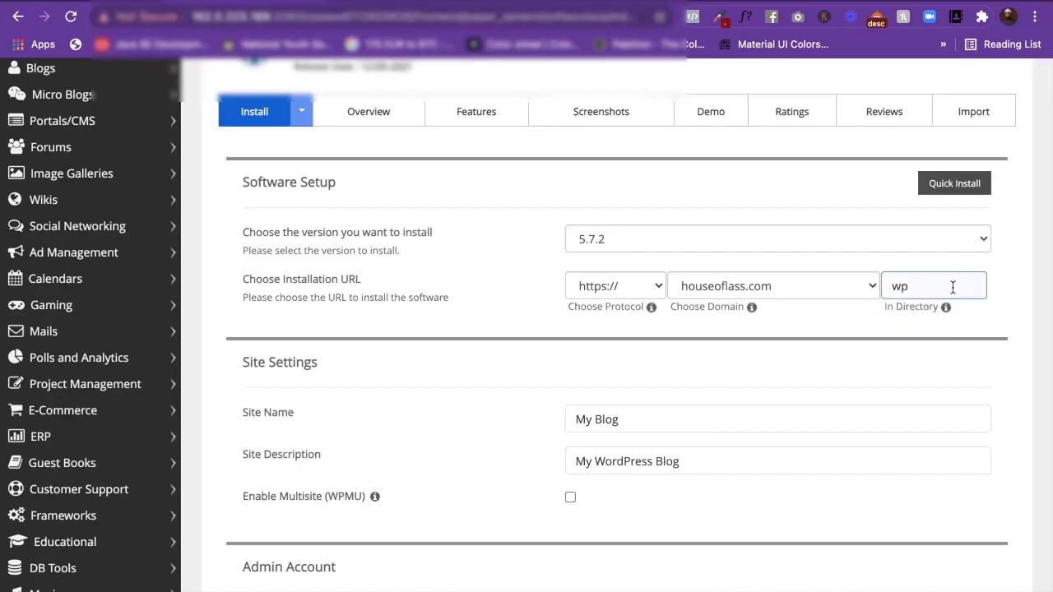
pyautogui.click(953, 287)
pyautogui.moveTo(952, 287); pyautogui.dragTo(892, 285)
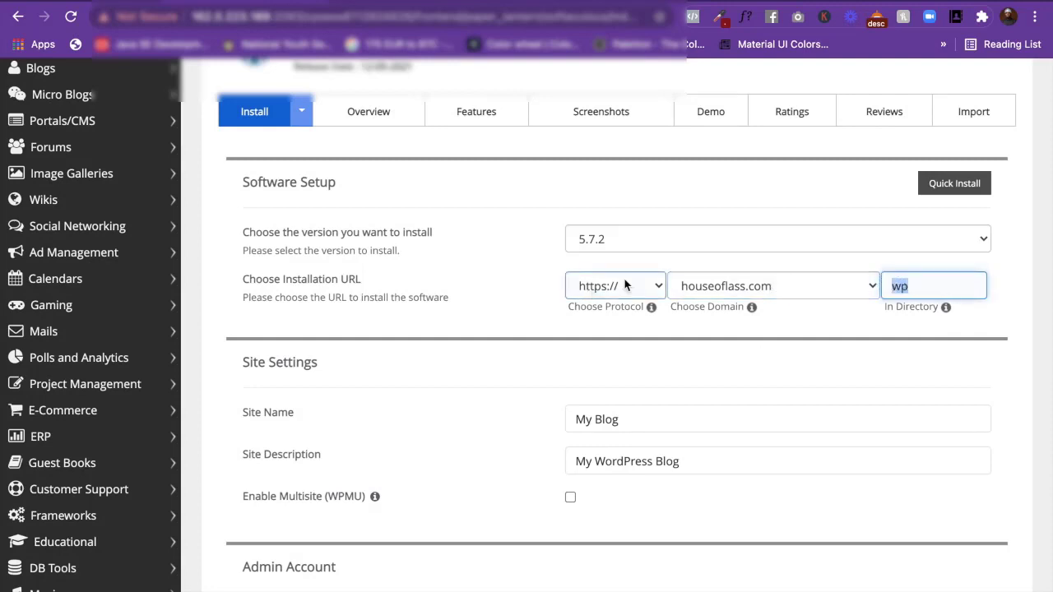
pyautogui.click(924, 285)
pyautogui.moveTo(926, 285); pyautogui.dragTo(892, 286)
pyautogui.press('BackSpace')
pyautogui.click(825, 348)
# Set the site name to "House of Lass" in the site settings.
pyautogui.scroll(-1, 824, 346)
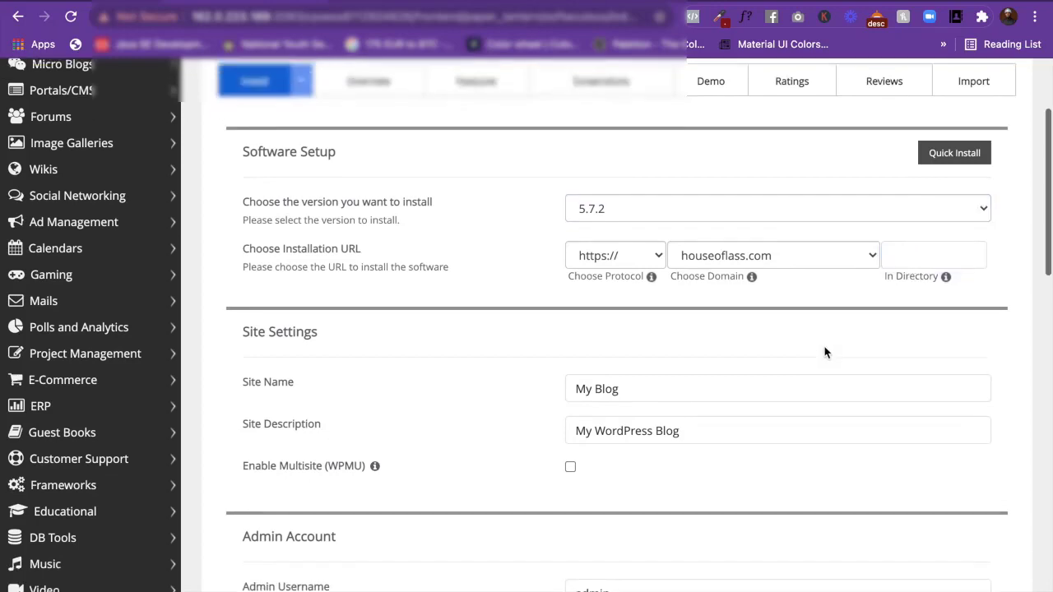
pyautogui.scroll(-2, 824, 346)
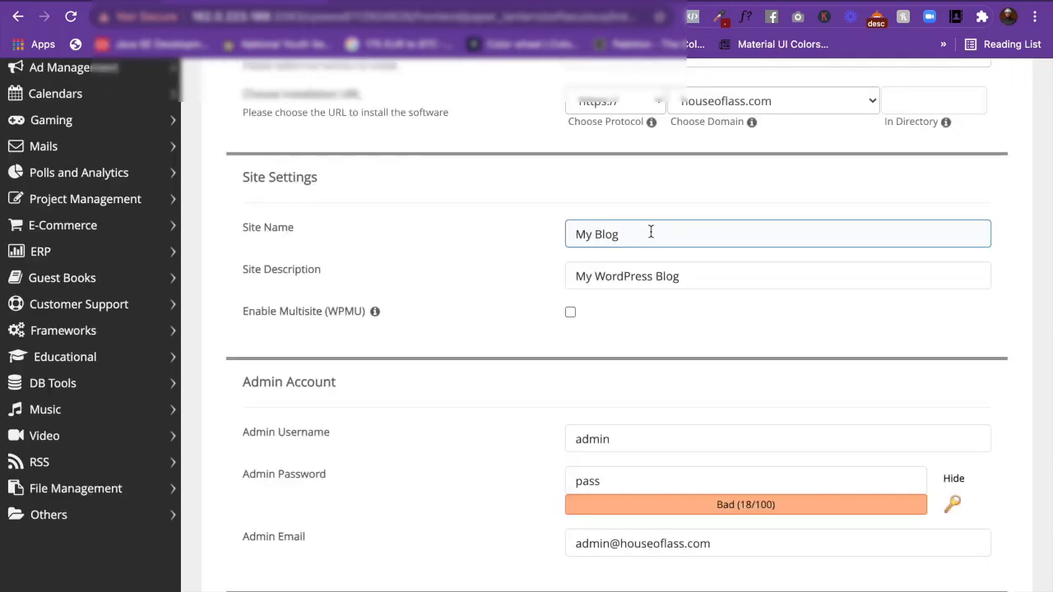
pyautogui.moveTo(651, 232); pyautogui.dragTo(568, 231)
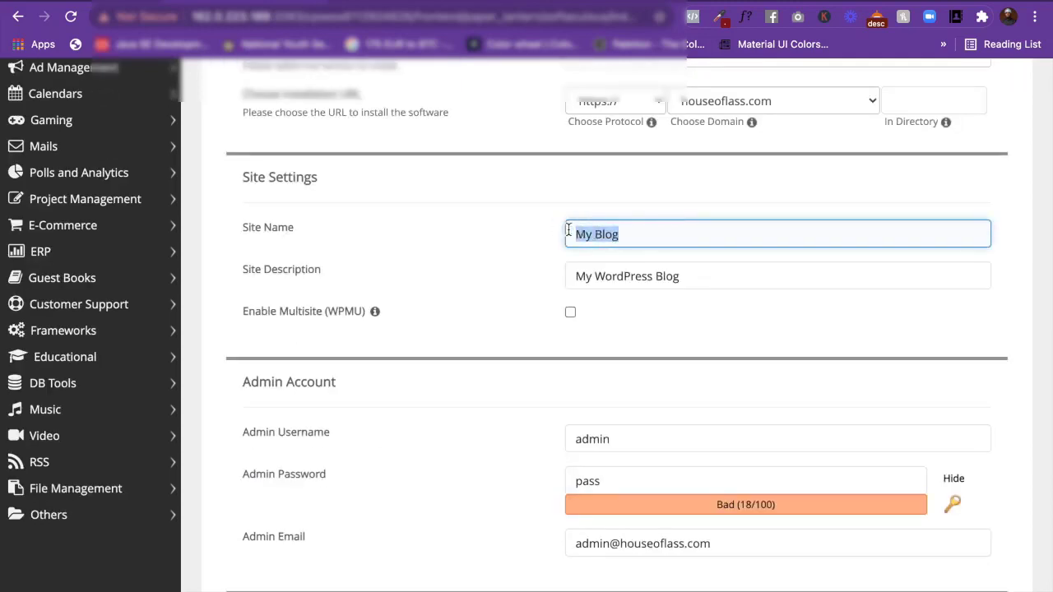
pyautogui.write('House ')
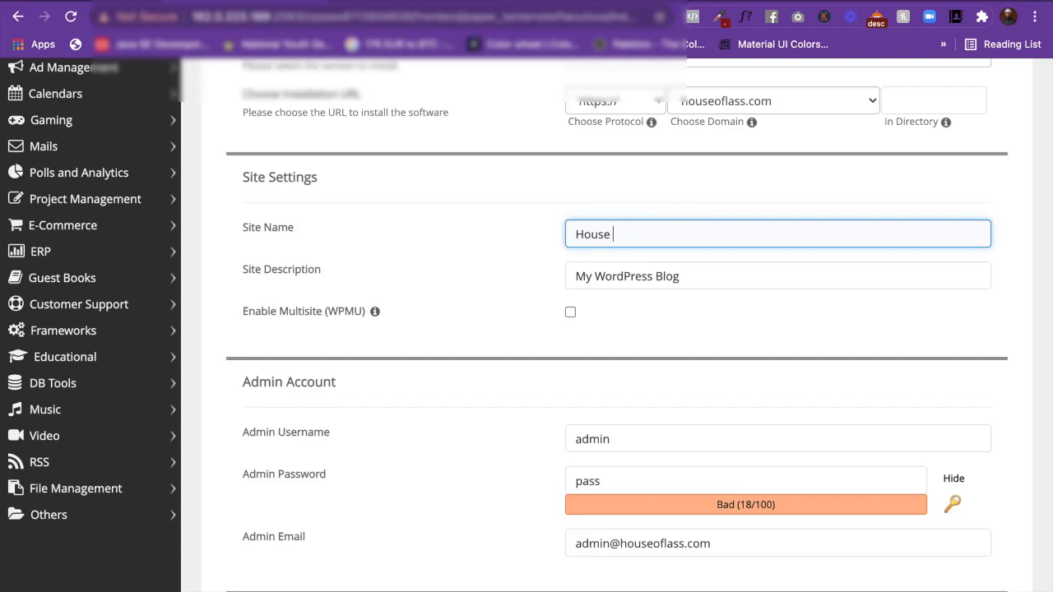
pyautogui.write('Of Lass')
pyautogui.click(625, 234)
pyautogui.press('BackSpace')
pyautogui.press('BackSpace')
pyautogui.write('of')
# Replace the site description with "#1 Store for Jewellery", using the suggested spelling for the last word.
pyautogui.click(693, 284)
pyautogui.press('super+a')
pyautogui.write('#1 Store for')
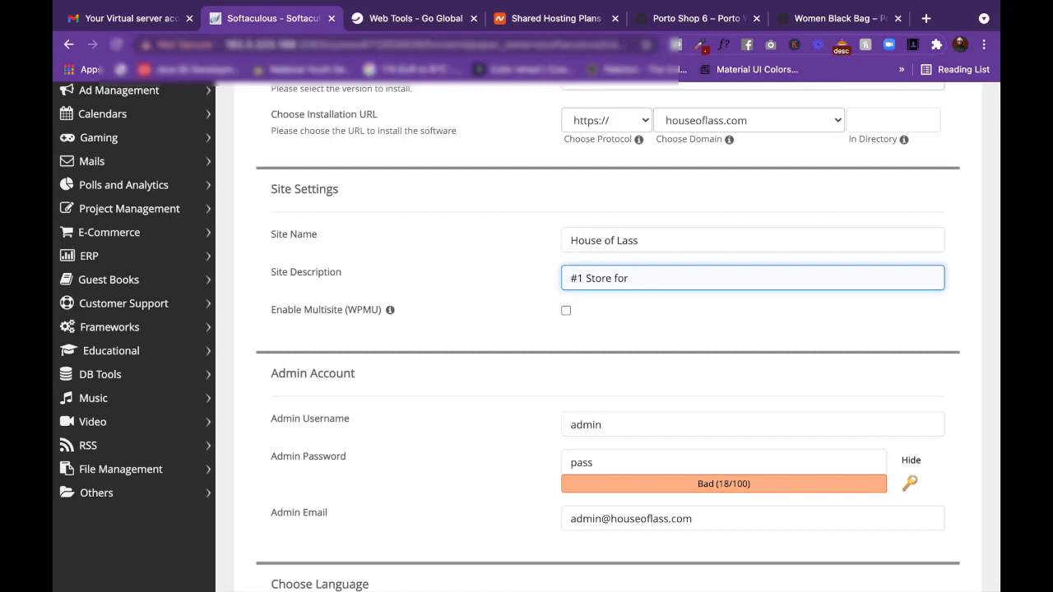
pyautogui.write('Jwe')
pyautogui.write('e')
pyautogui.write('welry')
pyautogui.rightClick(653, 280)
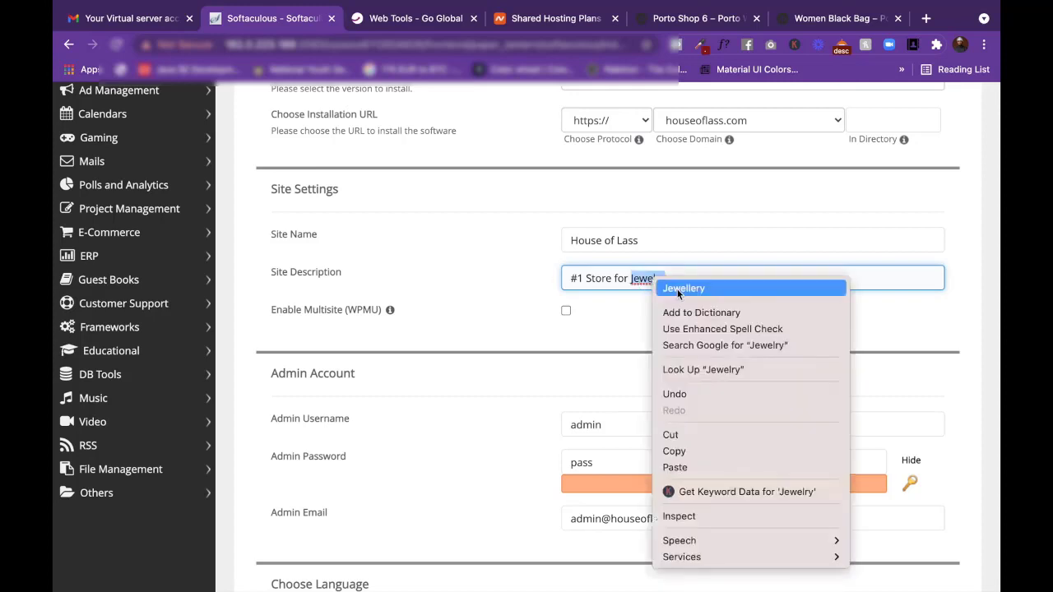
pyautogui.click(677, 289)
pyautogui.click(672, 310)
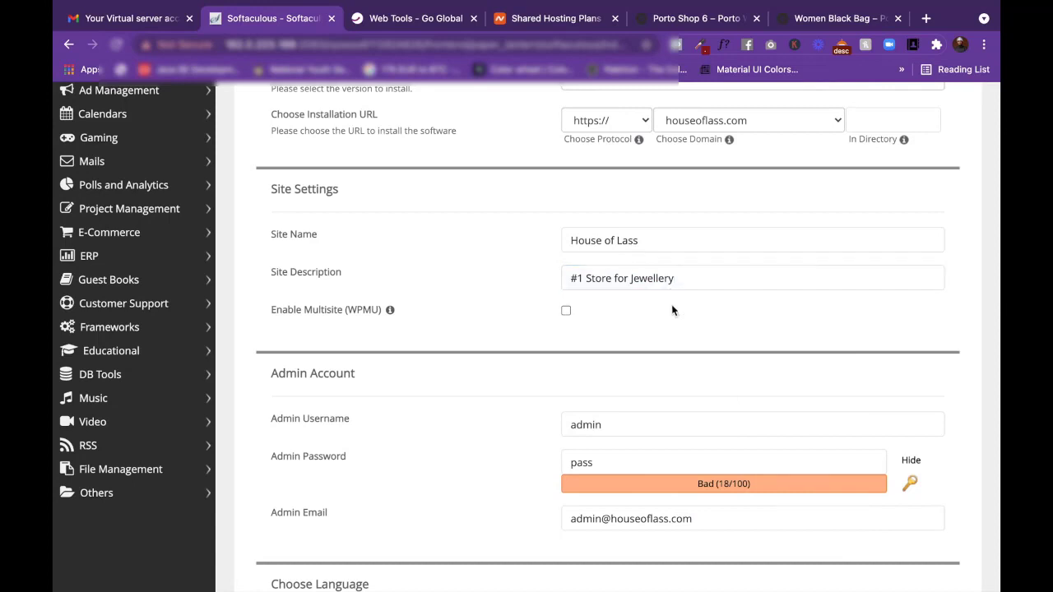
# Replace the default admin username with the saved personal username.
pyautogui.scroll(-3, 672, 308)
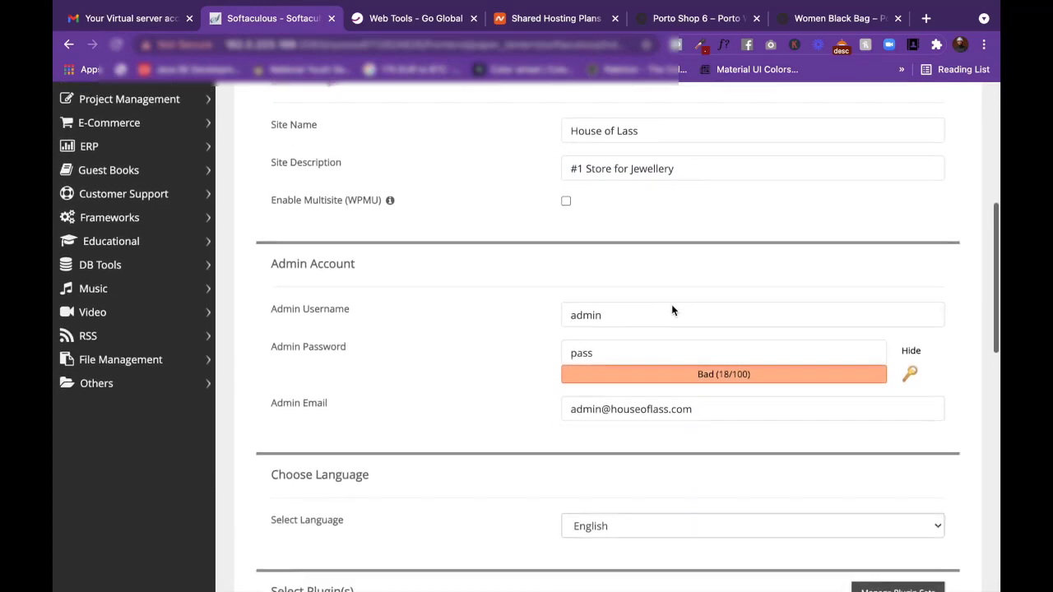
pyautogui.click(617, 297)
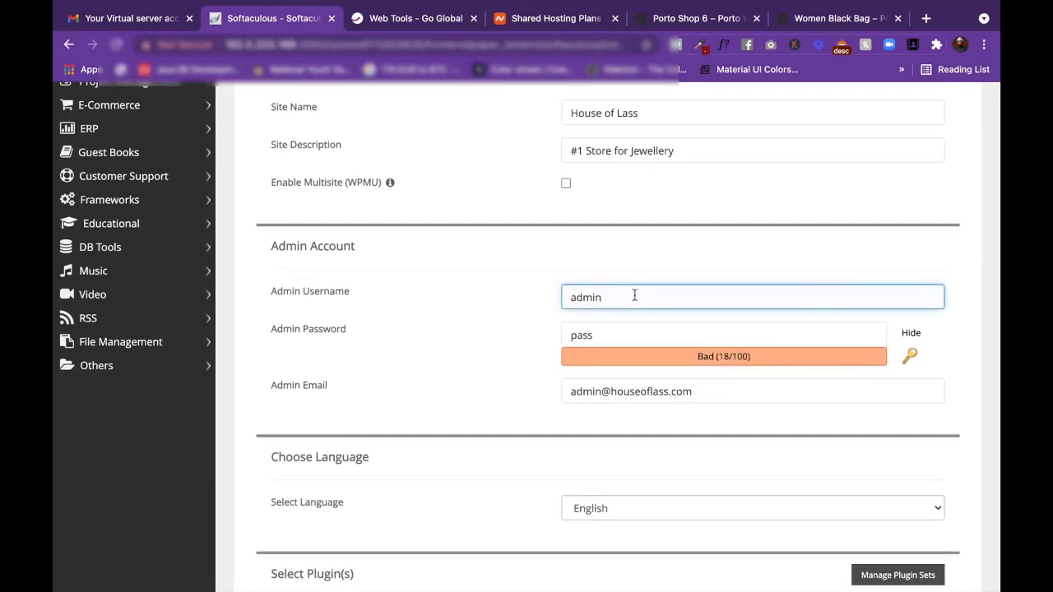
pyautogui.moveTo(635, 296); pyautogui.dragTo(566, 296)
pyautogui.write('s')
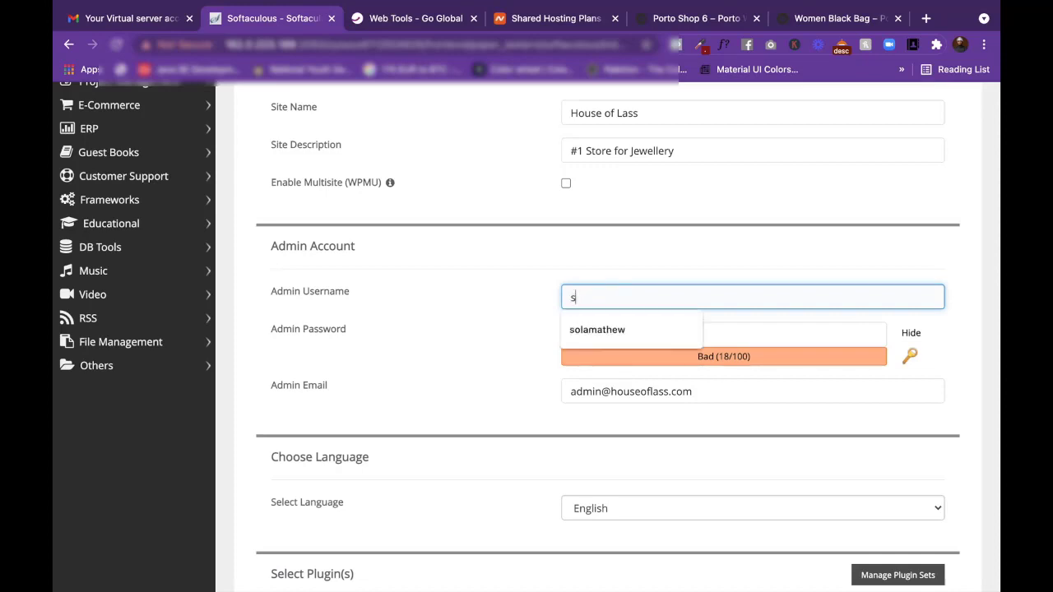
pyautogui.click(609, 329)
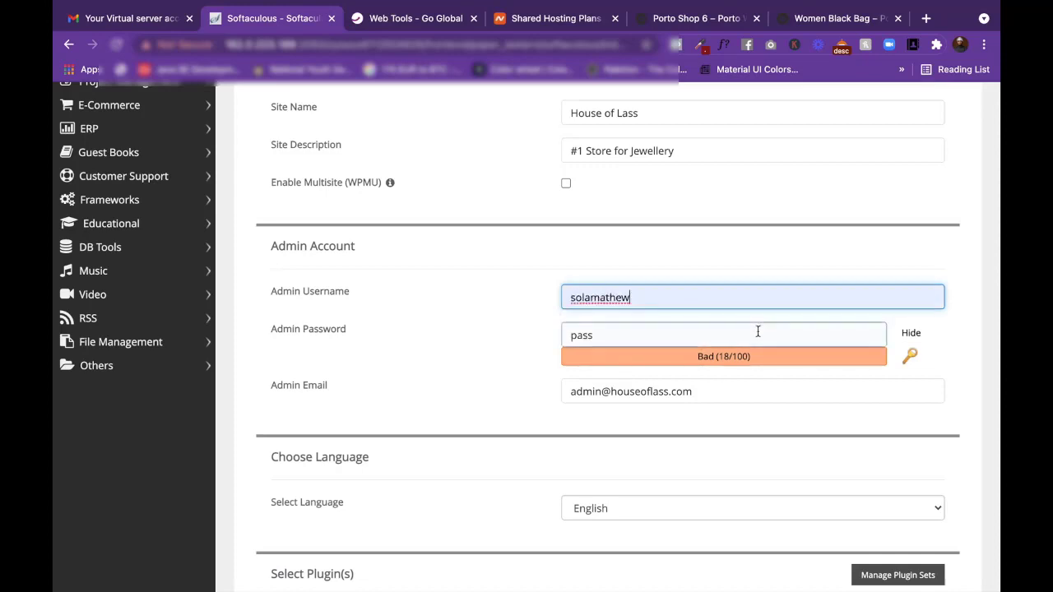
# Hide the admin password and replace the default one with a strong admin account password.
pyautogui.click(916, 334)
pyautogui.click(652, 337)
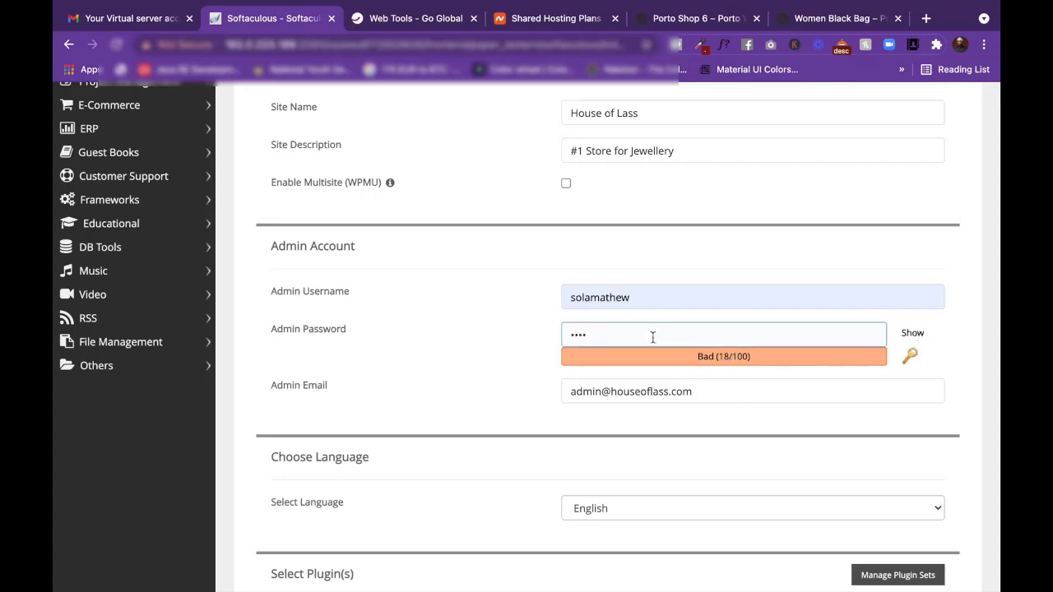
pyautogui.moveTo(646, 334); pyautogui.dragTo(568, 334)
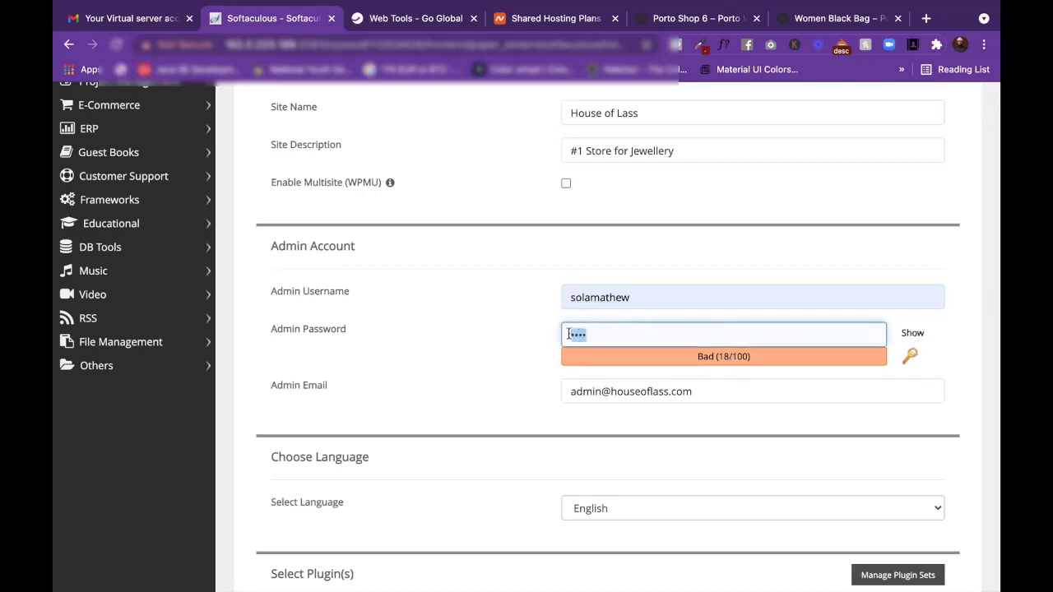
pyautogui.write('•••')
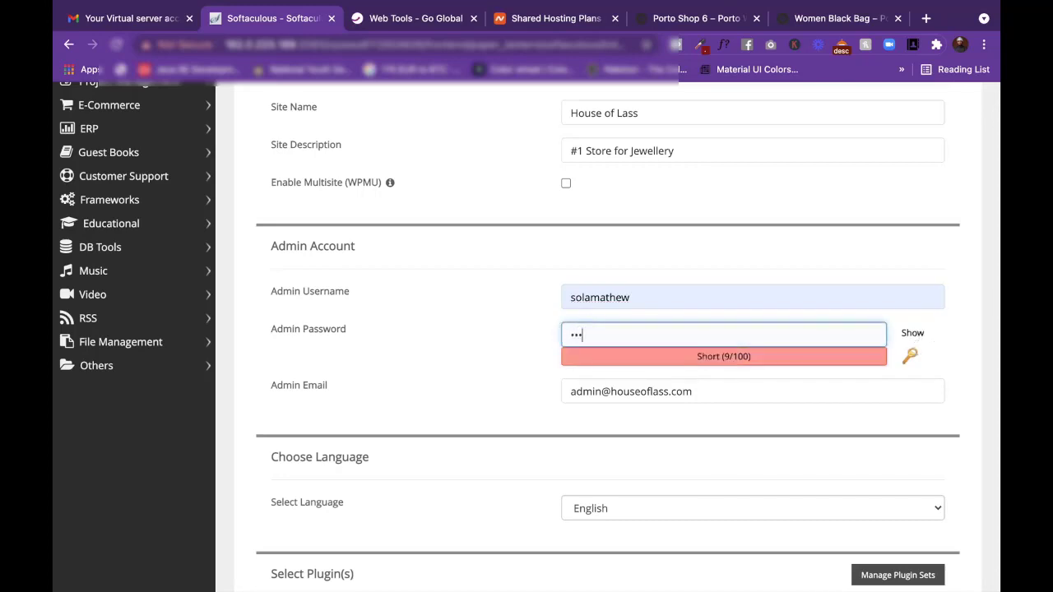
pyautogui.write('••••••')
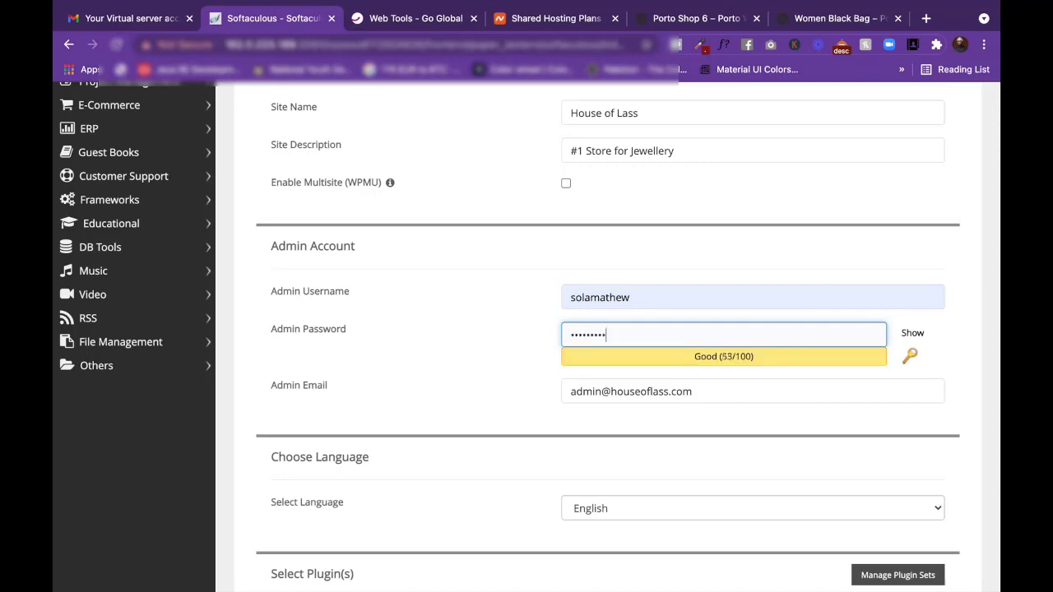
pyautogui.write('••••')
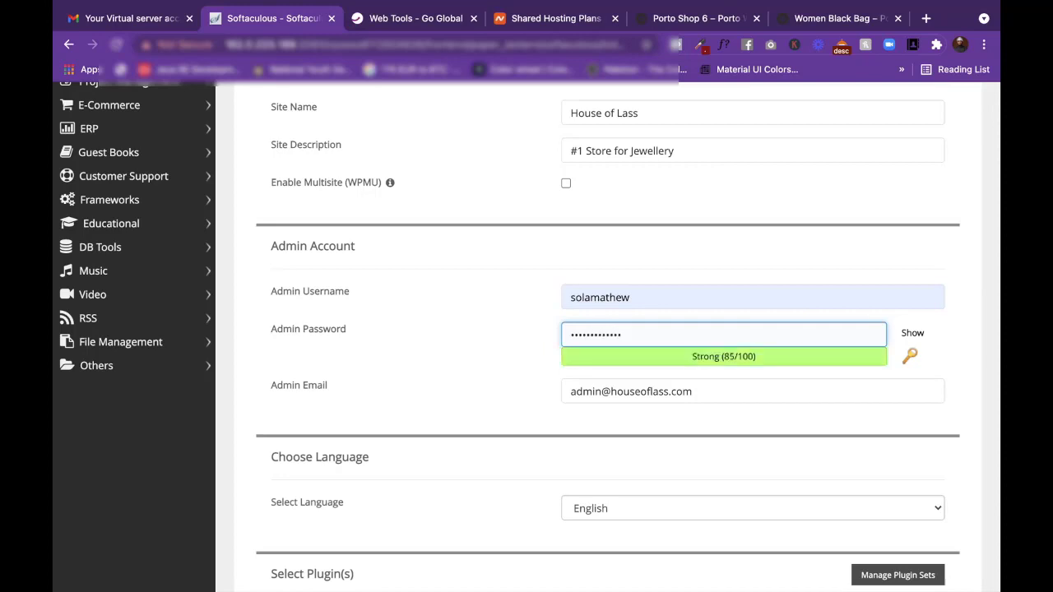
pyautogui.click(513, 352)
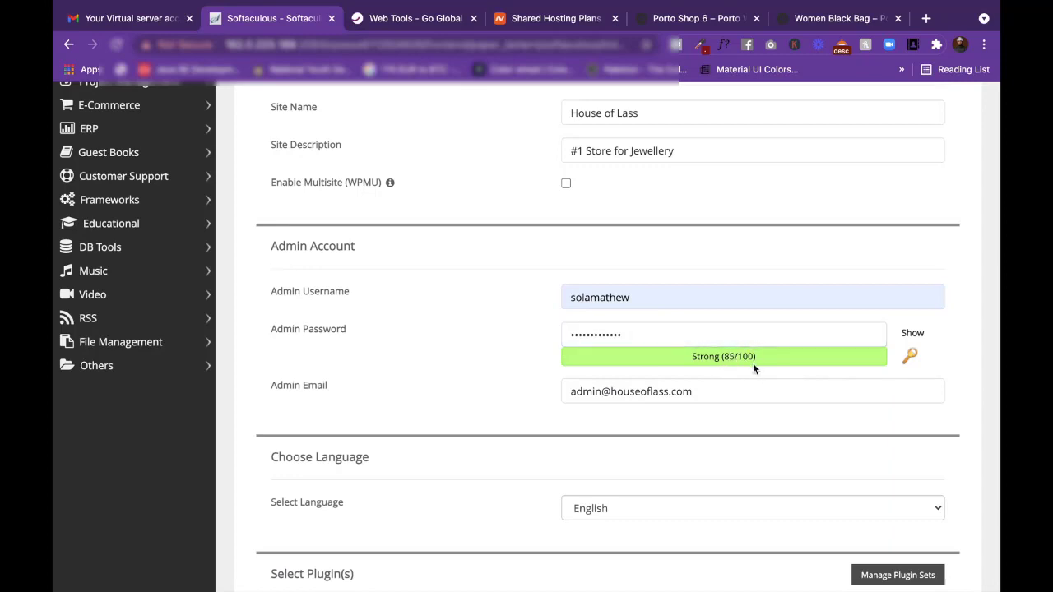
# Replace the default admin email with the saved personal email address.
pyautogui.scroll(-2, 753, 362)
pyautogui.moveTo(707, 323); pyautogui.dragTo(563, 323)
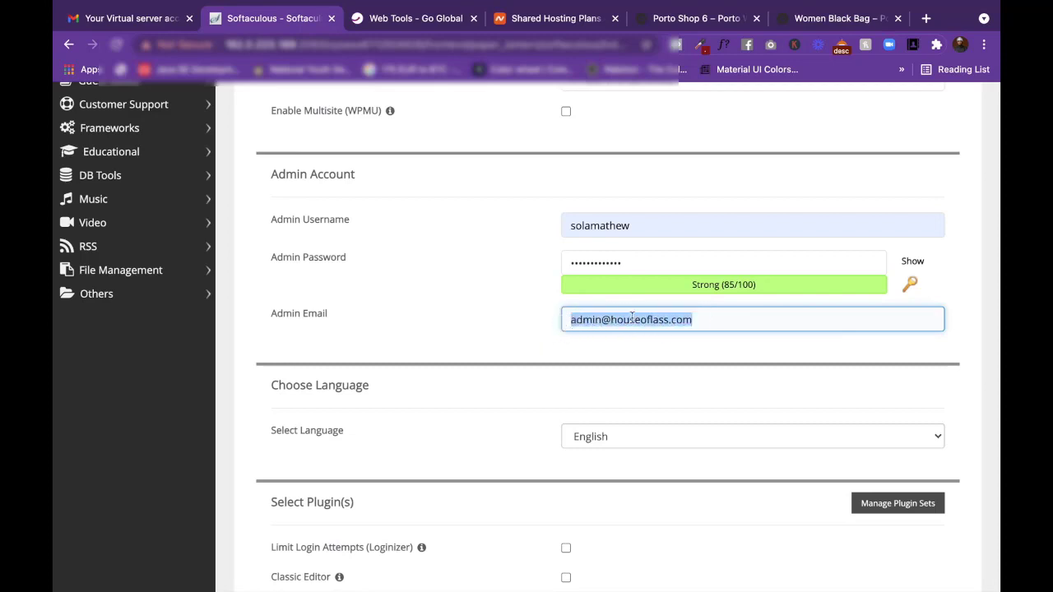
pyautogui.moveTo(699, 319); pyautogui.dragTo(591, 326)
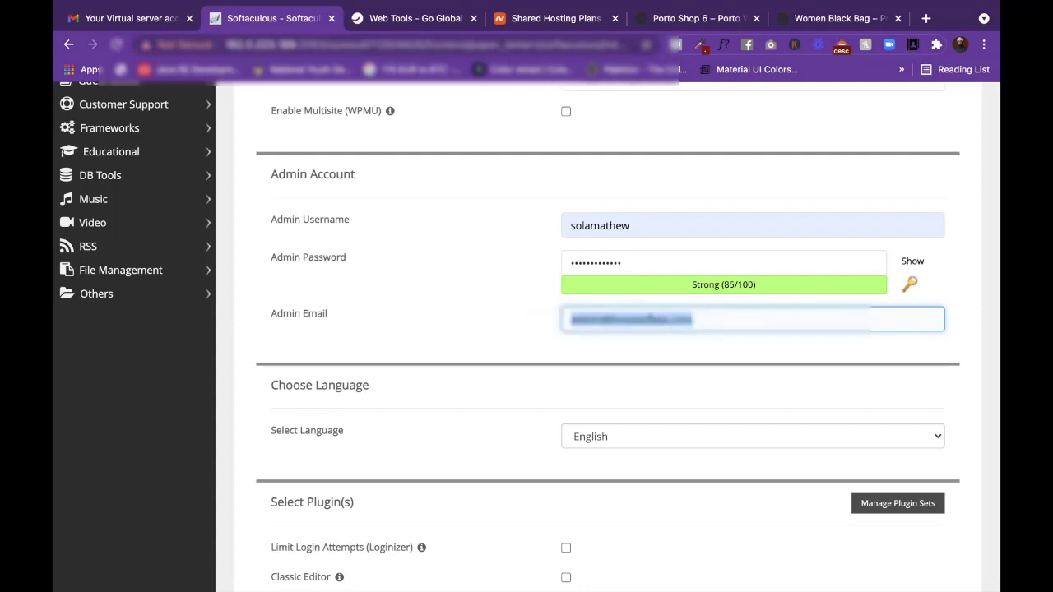
pyautogui.write('d')
pyautogui.click(640, 361)
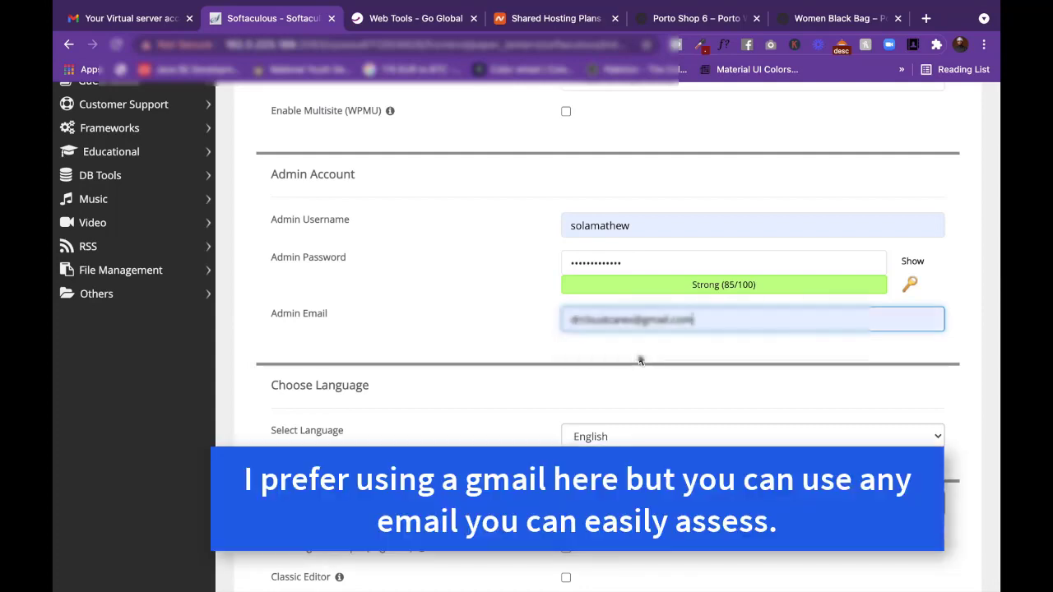
pyautogui.click(500, 322)
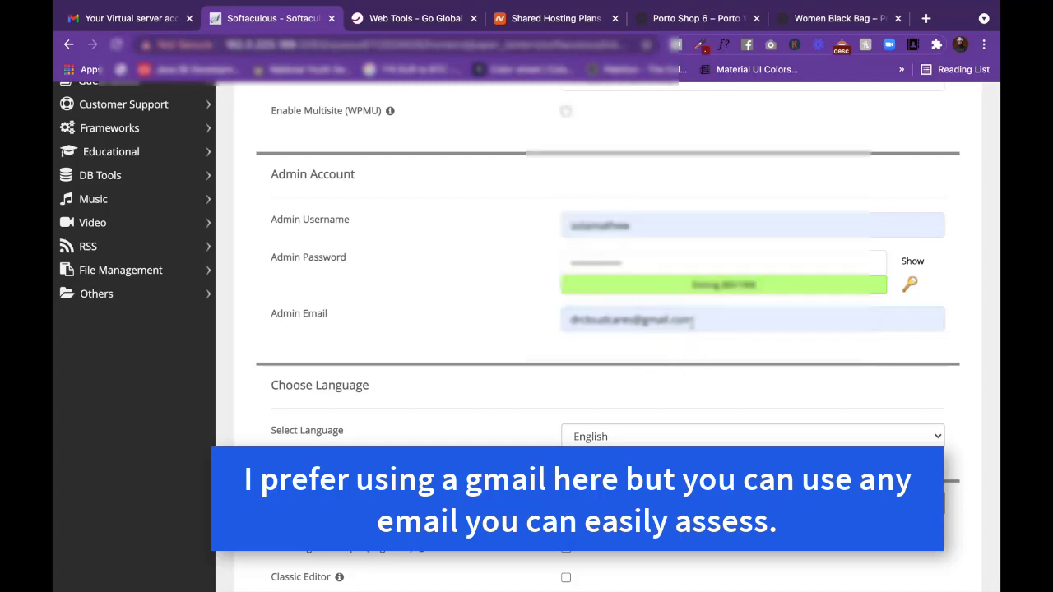
pyautogui.click(705, 322)
pyautogui.click(669, 353)
pyautogui.click(651, 326)
# Keep the default language, plugin and theme selections and run the WordPress installation.
pyautogui.scroll(-3, 654, 319)
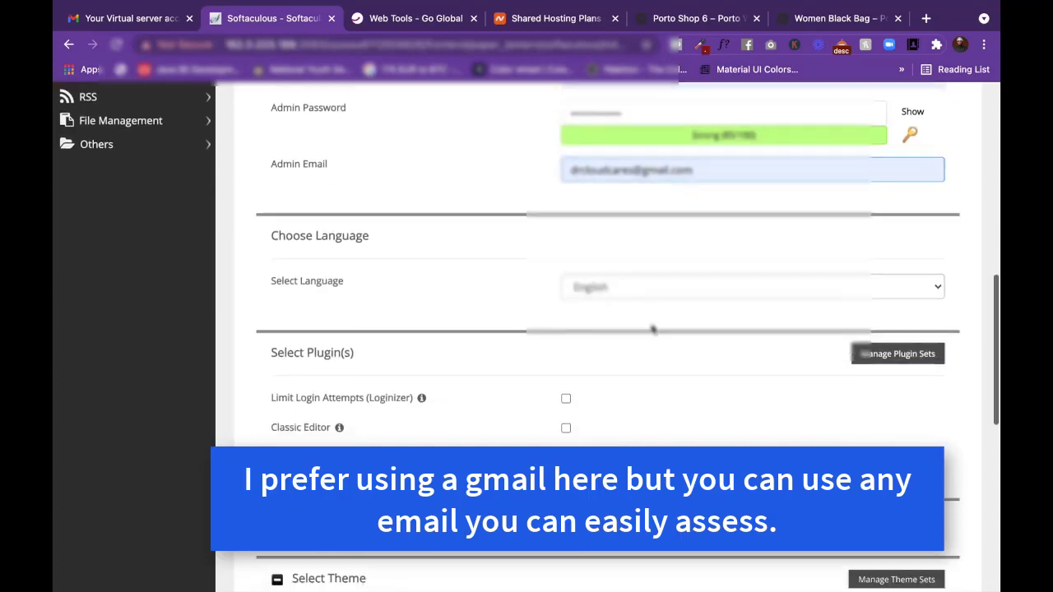
pyautogui.scroll(-1, 658, 362)
pyautogui.scroll(-5, 630, 381)
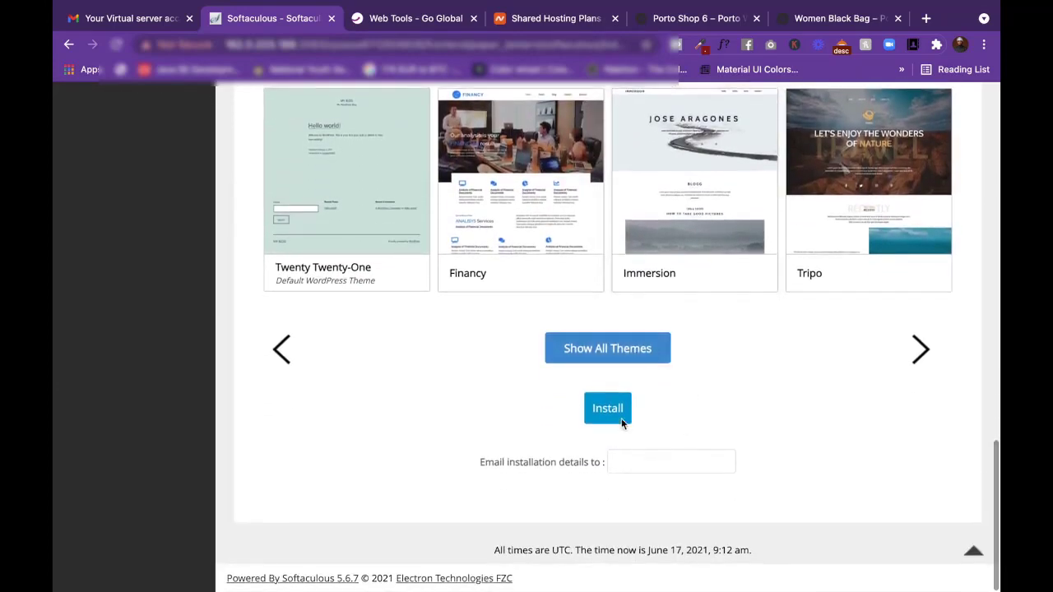
pyautogui.click(610, 411)
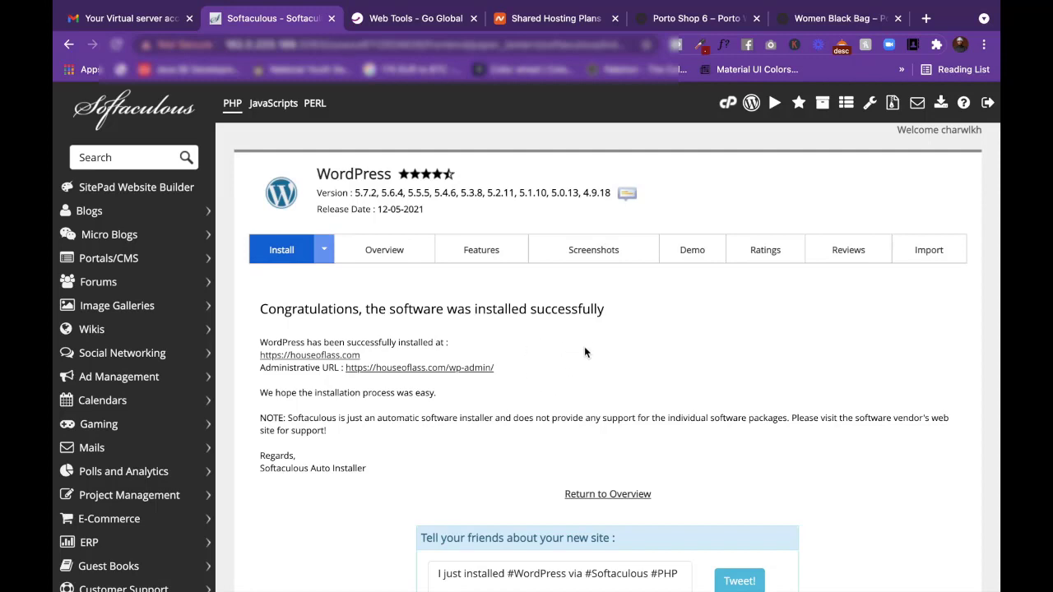
pyautogui.click(474, 18)
pyautogui.click(474, 18)
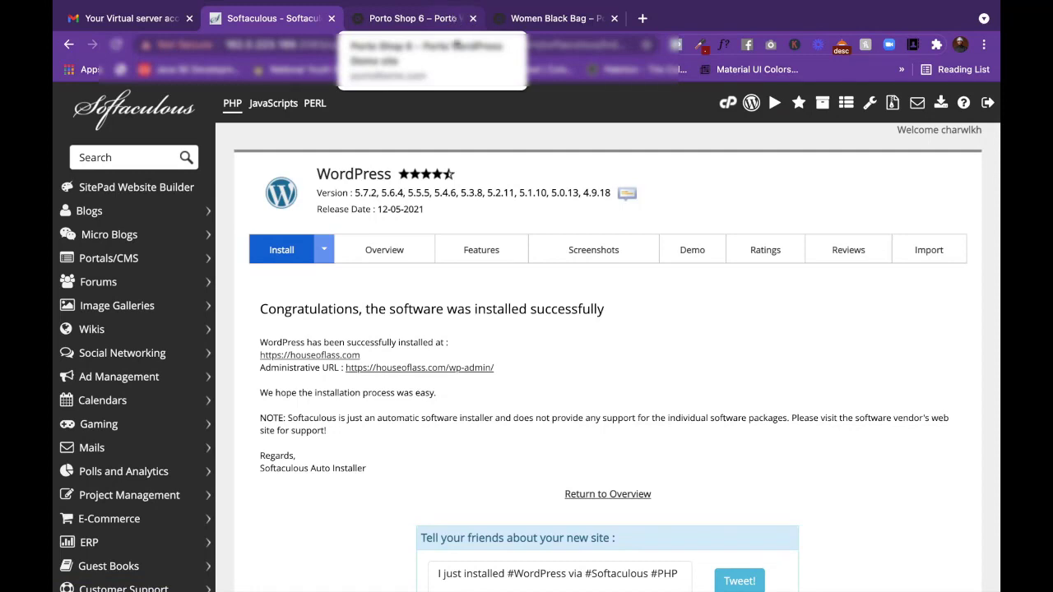
pyautogui.rightClick(344, 355)
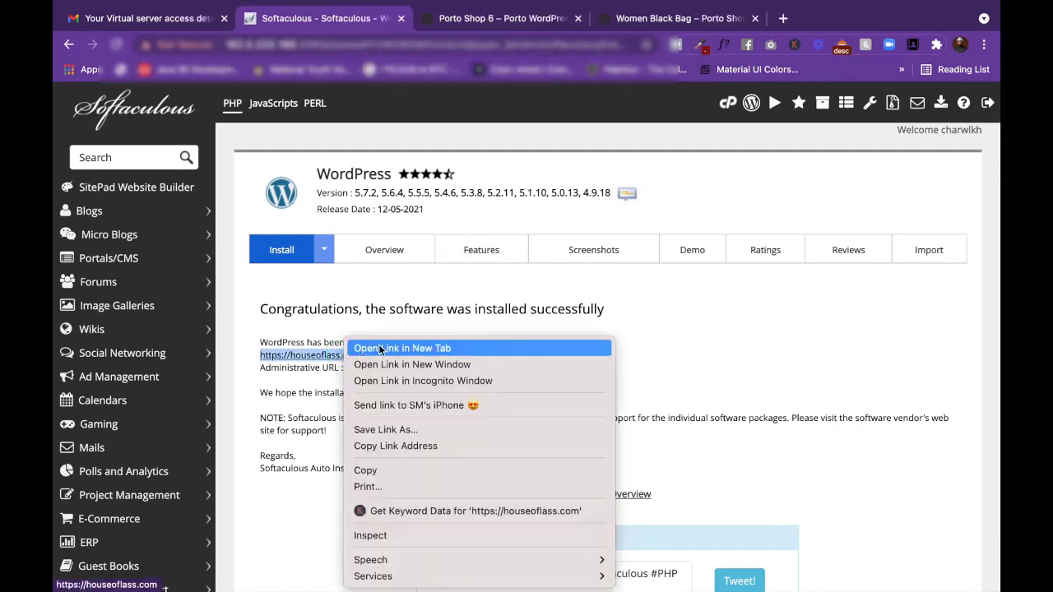
pyautogui.click(379, 347)
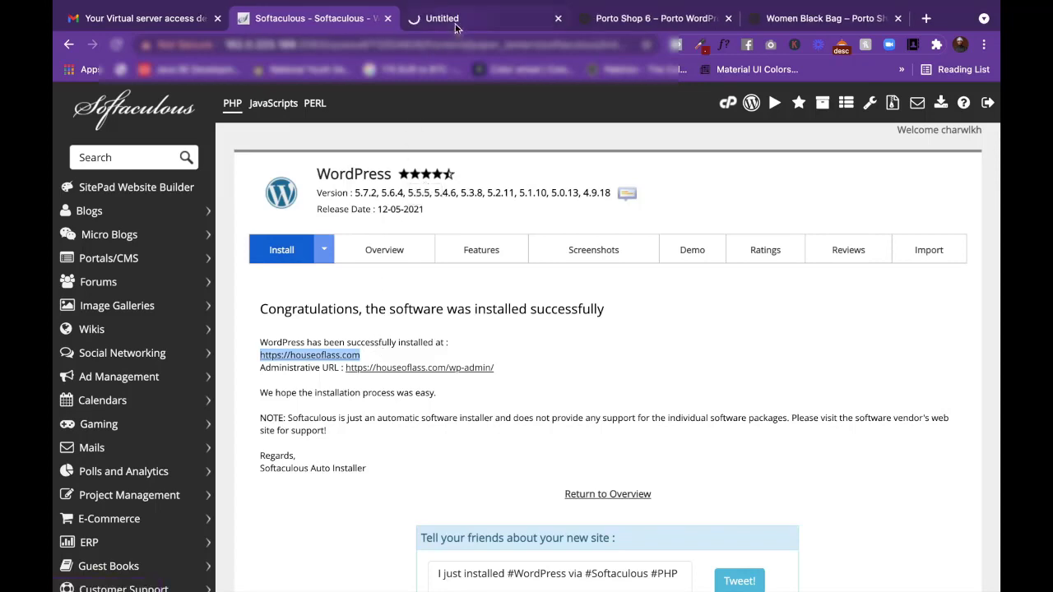
pyautogui.click(455, 23)
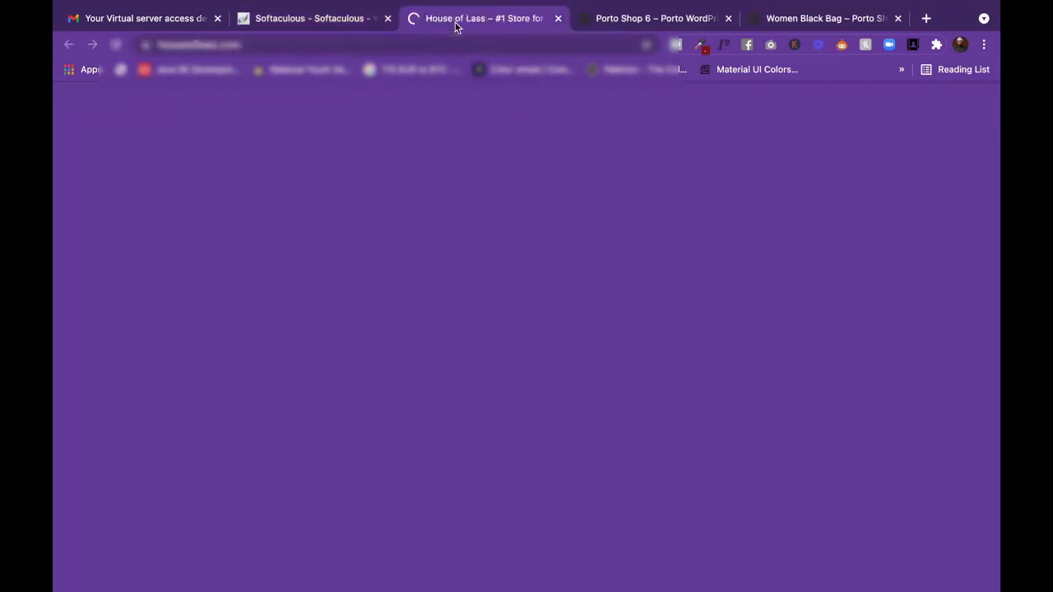
# Examine the new site's default front page from the header and sample post down to the footer.
pyautogui.scroll(-2, 547, 319)
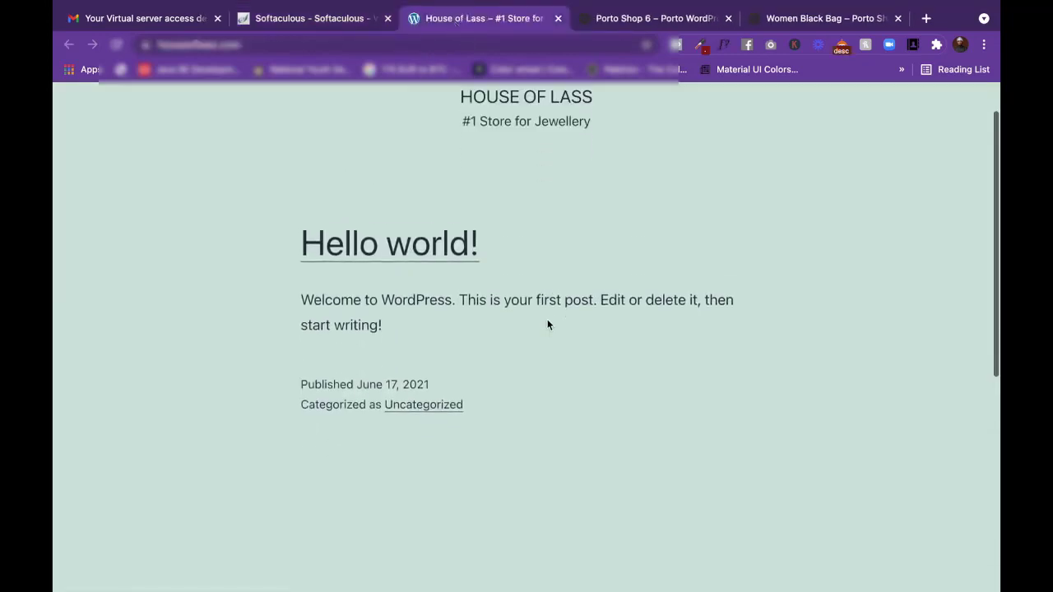
pyautogui.scroll(-5, 547, 321)
pyautogui.scroll(6, 547, 321)
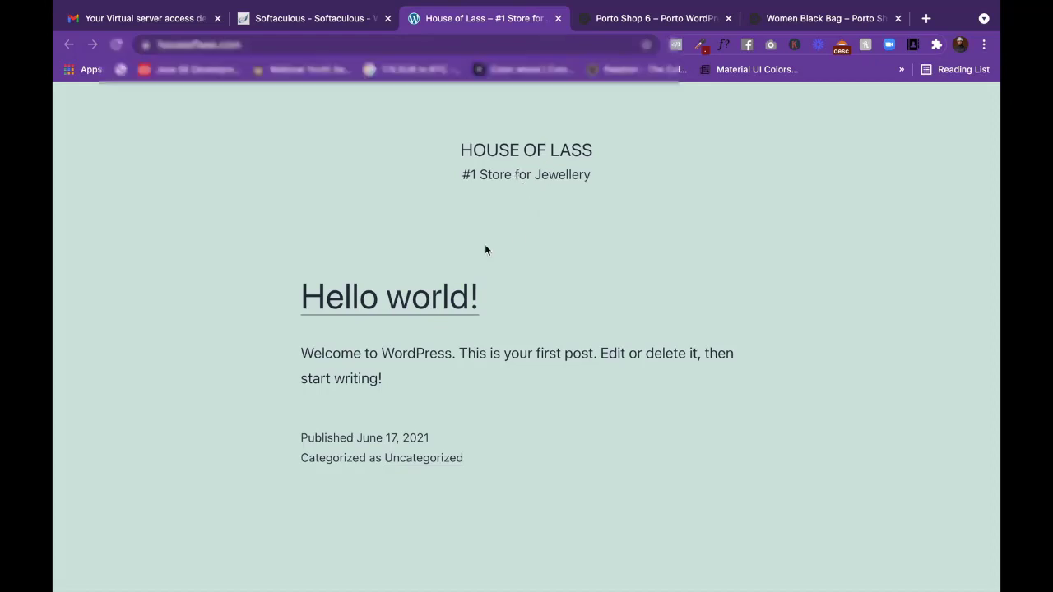
pyautogui.scroll(-6, 424, 399)
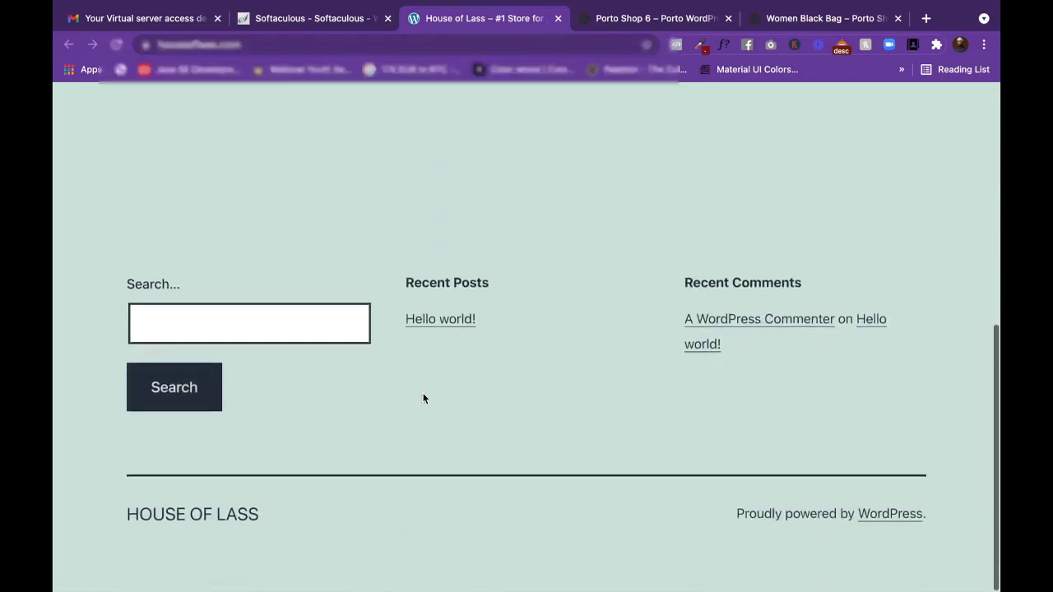
pyautogui.scroll(4, 424, 399)
pyautogui.scroll(3, 424, 399)
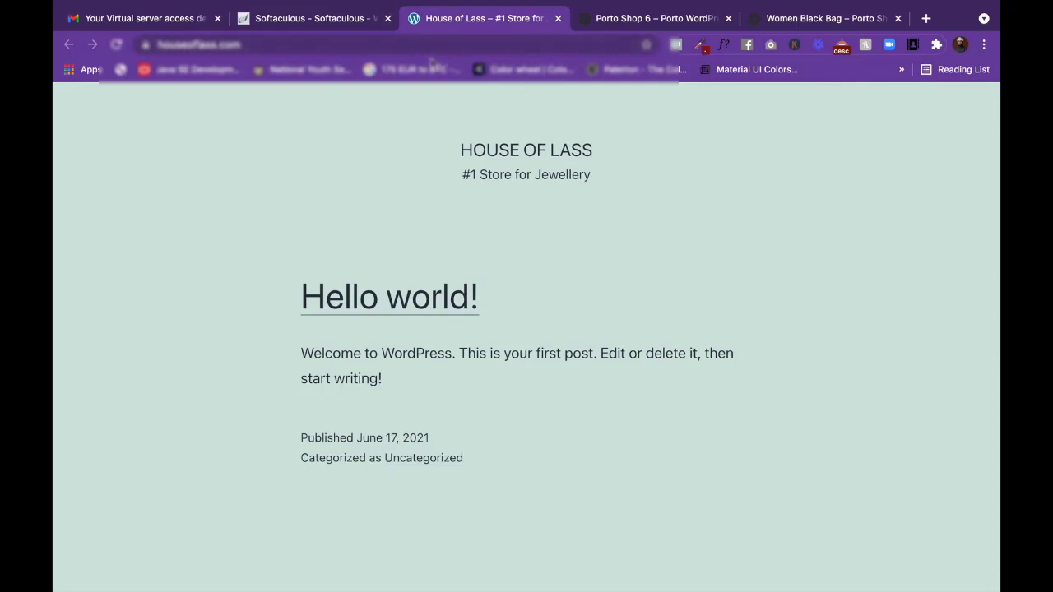
pyautogui.scroll(-4, 511, 172)
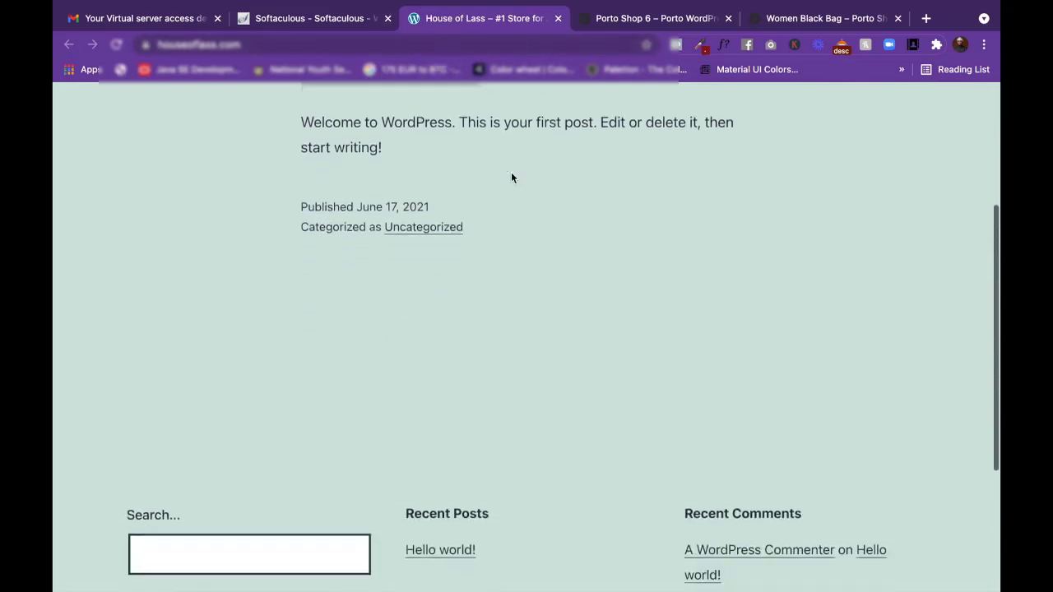
pyautogui.scroll(4, 511, 172)
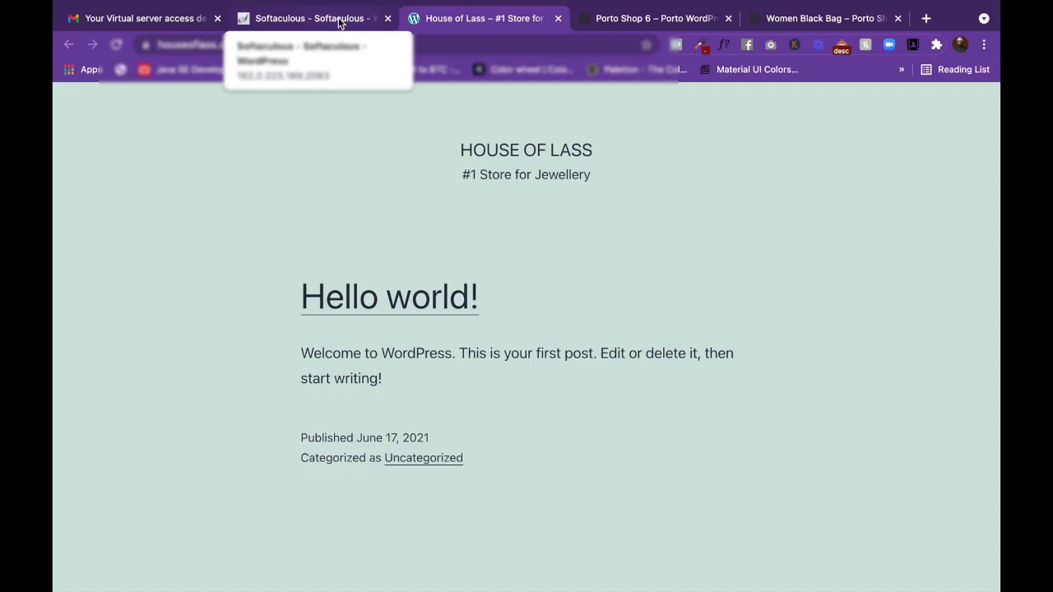
pyautogui.click(338, 19)
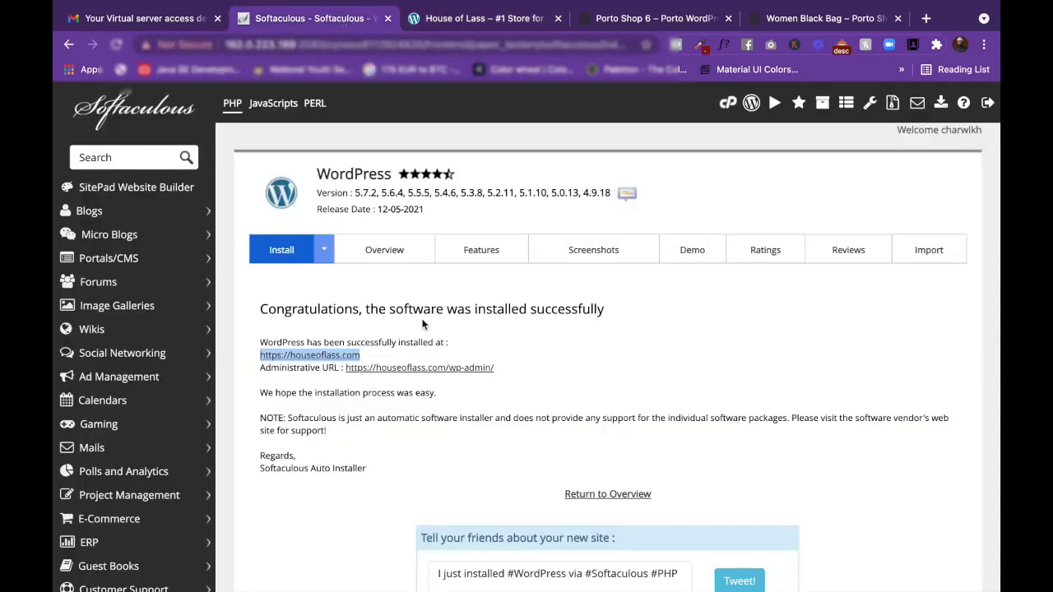
pyautogui.rightClick(453, 367)
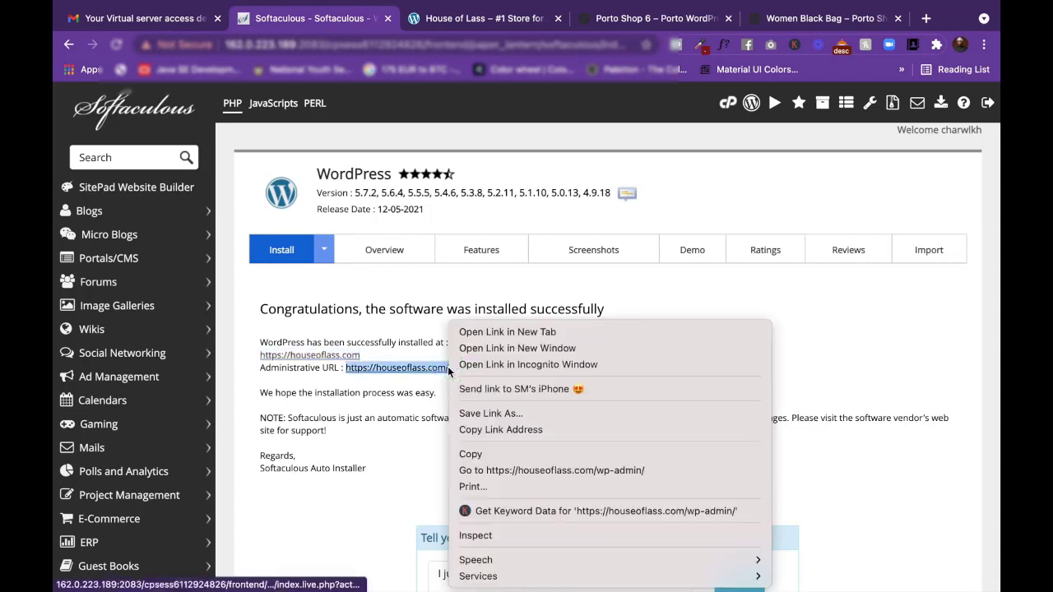
pyautogui.click(495, 333)
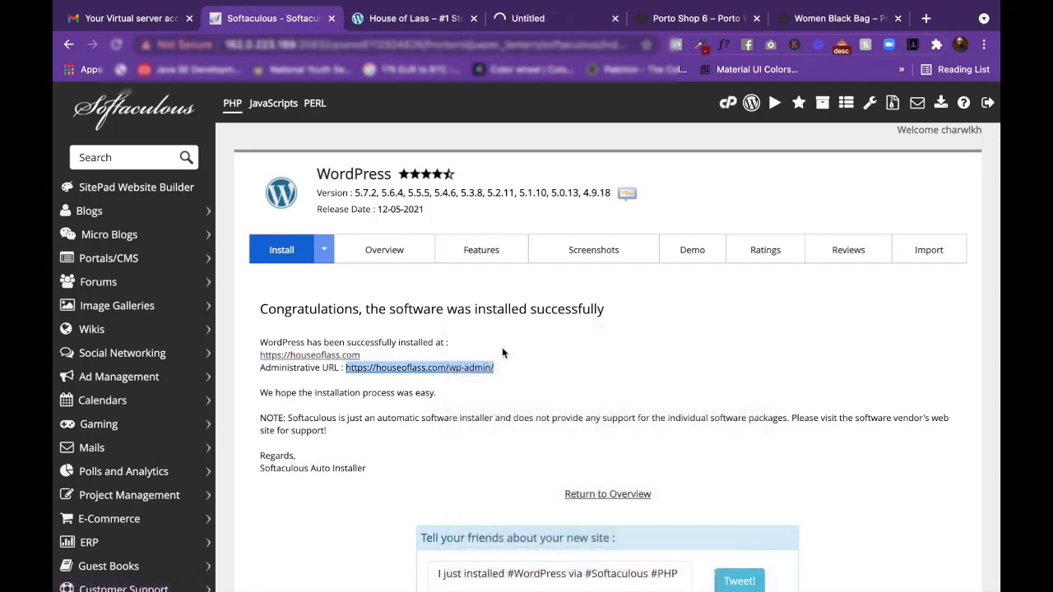
pyautogui.click(525, 349)
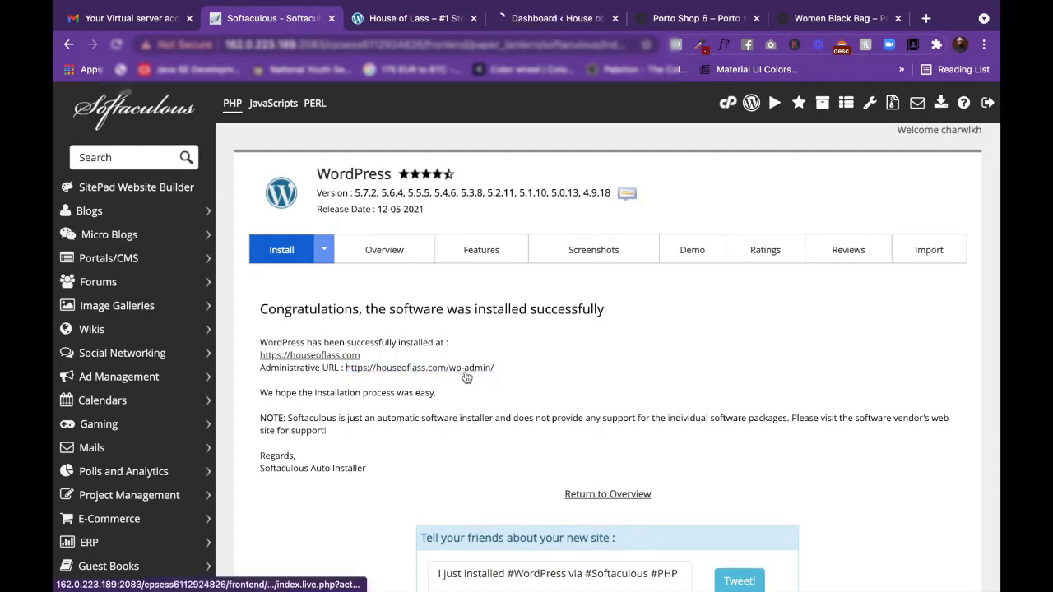
pyautogui.click(543, 20)
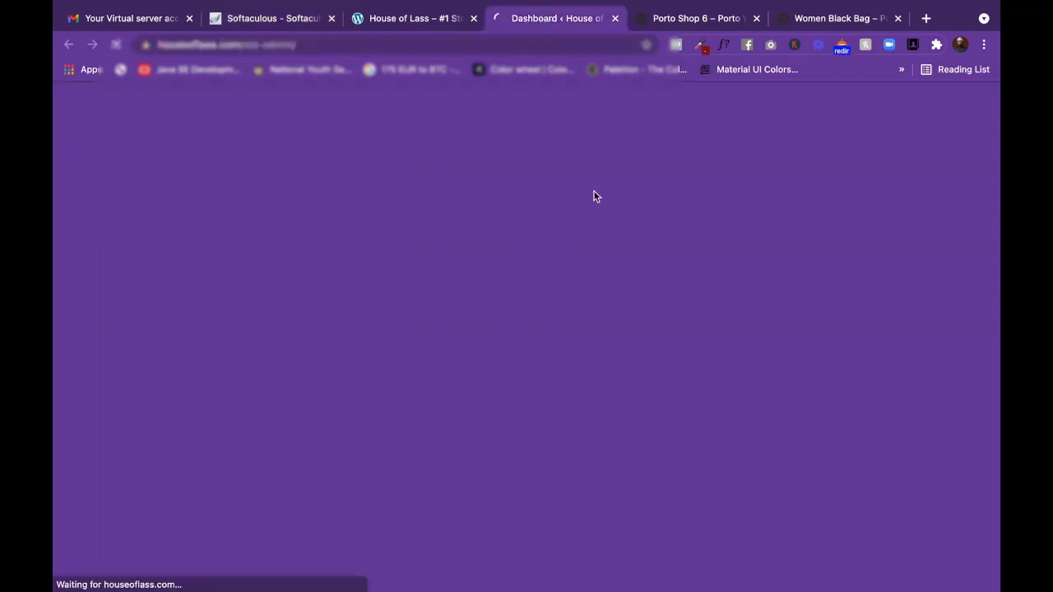
# Look over the WordPress dashboard and open the General Settings page.
pyautogui.scroll(-5, 562, 216)
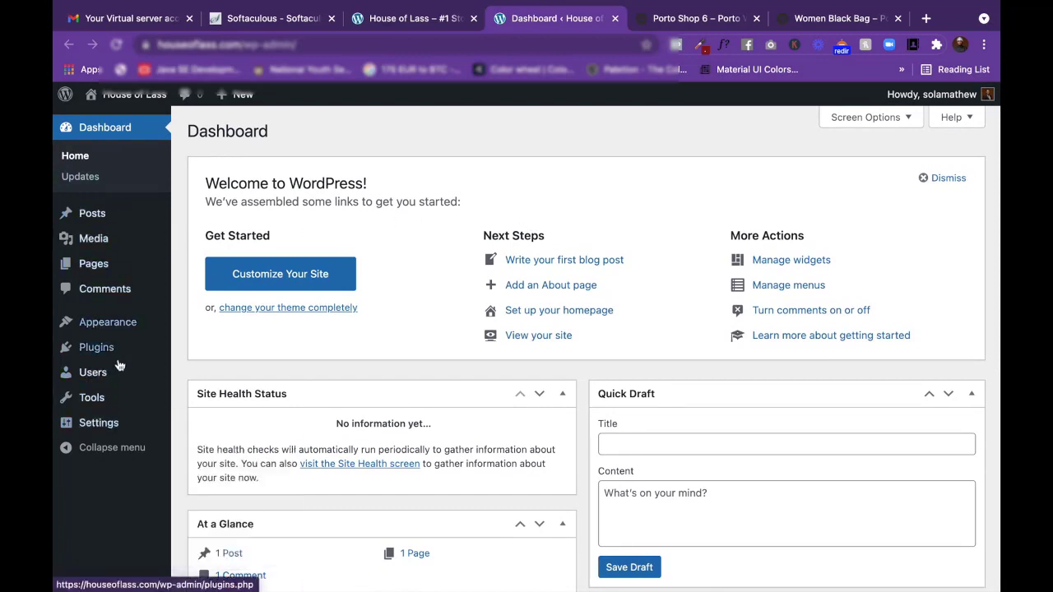
pyautogui.moveTo(117, 376)
pyautogui.moveTo(109, 353)
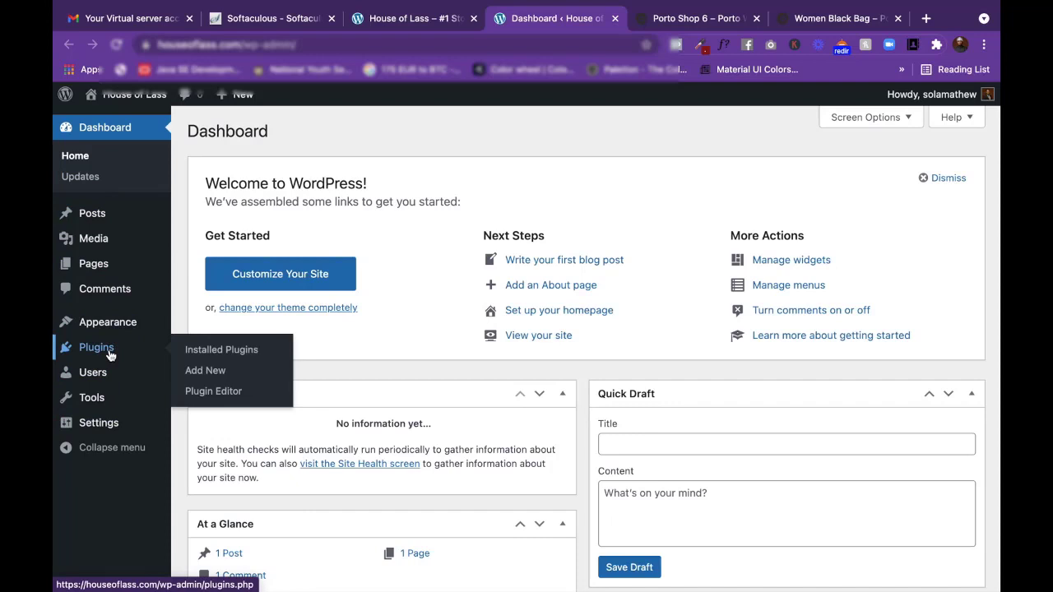
pyautogui.click(104, 426)
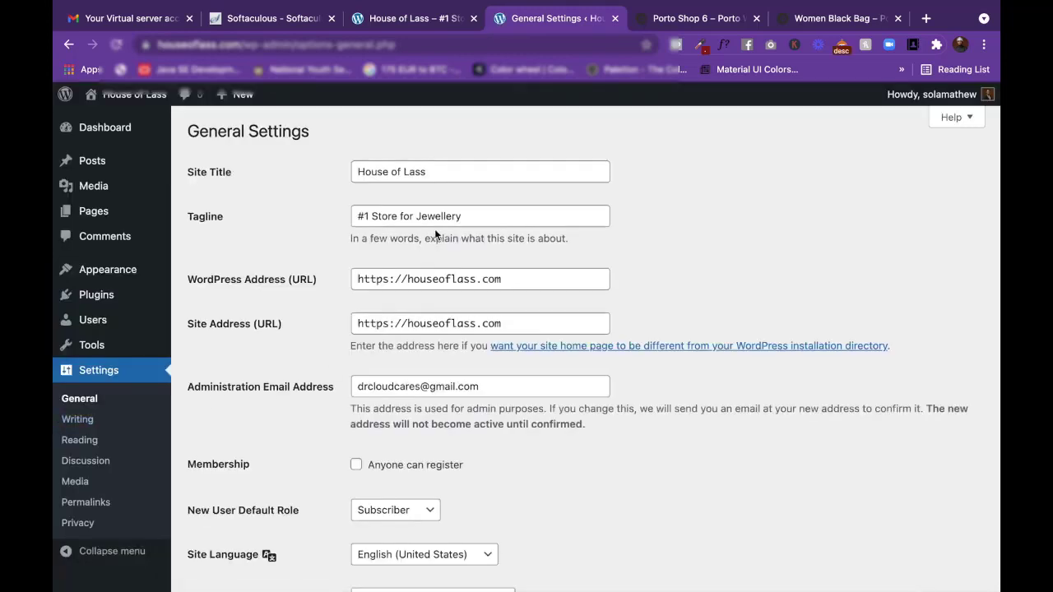
# Review the Site Title and Tagline entries in General Settings.
pyautogui.scroll(-1, 436, 234)
pyautogui.scroll(1, 461, 214)
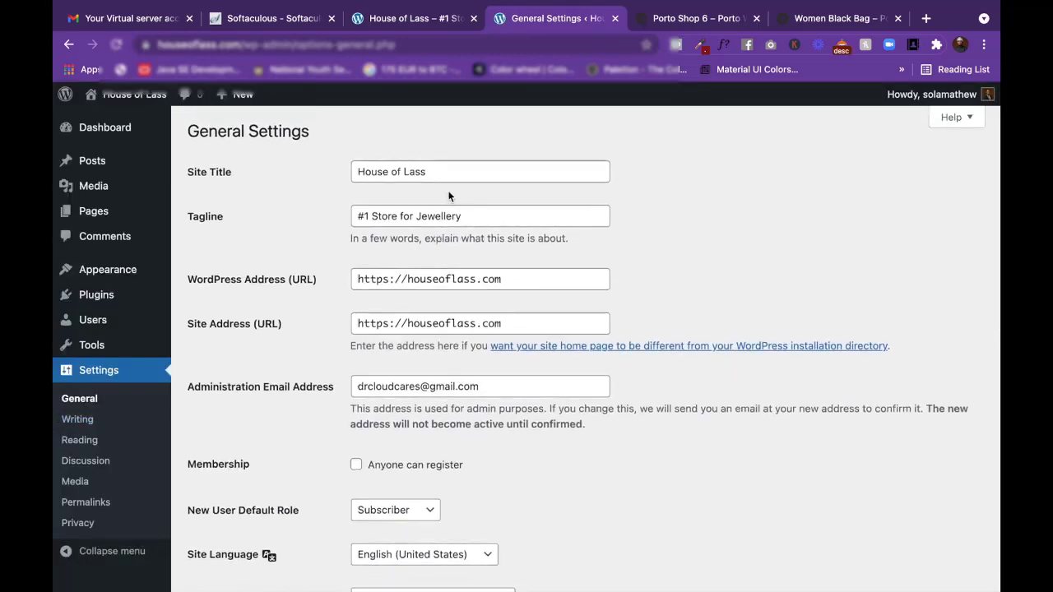
pyautogui.click(440, 174)
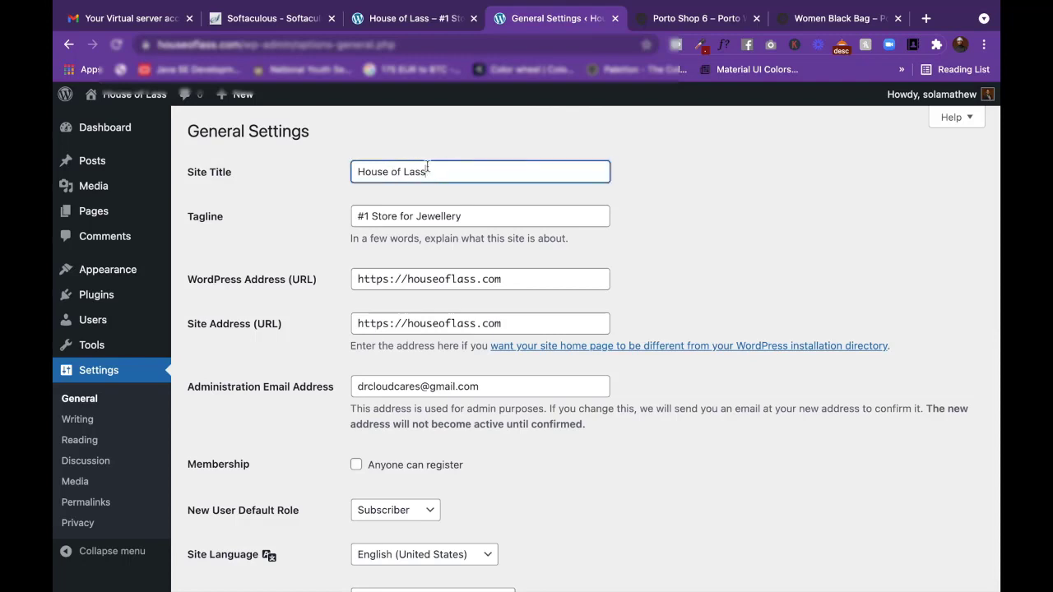
pyautogui.moveTo(428, 169); pyautogui.dragTo(352, 168)
pyautogui.click(439, 175)
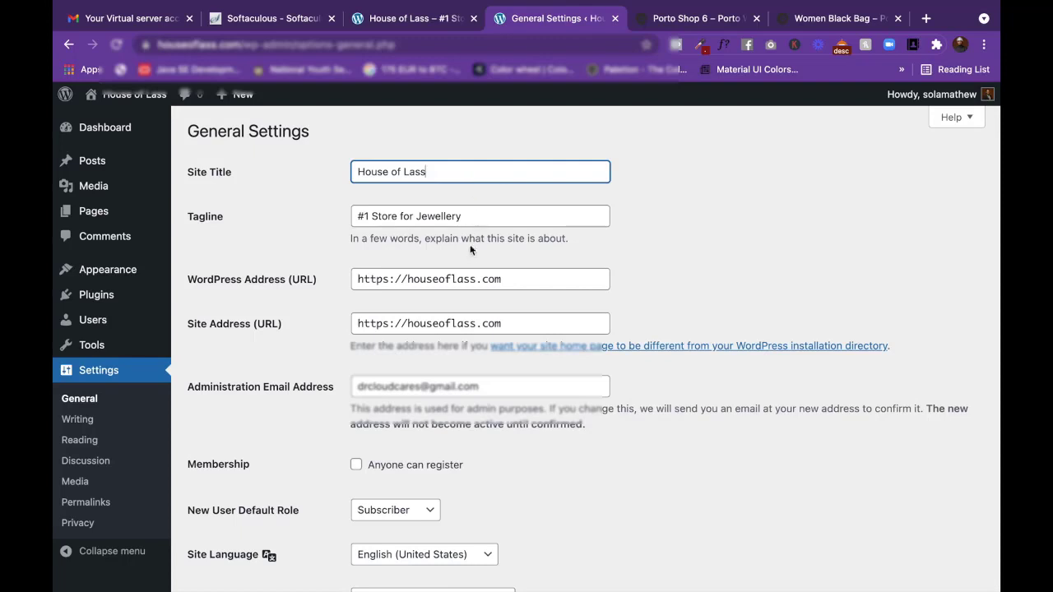
pyautogui.click(469, 216)
pyautogui.moveTo(469, 217); pyautogui.dragTo(346, 212)
pyautogui.click(439, 216)
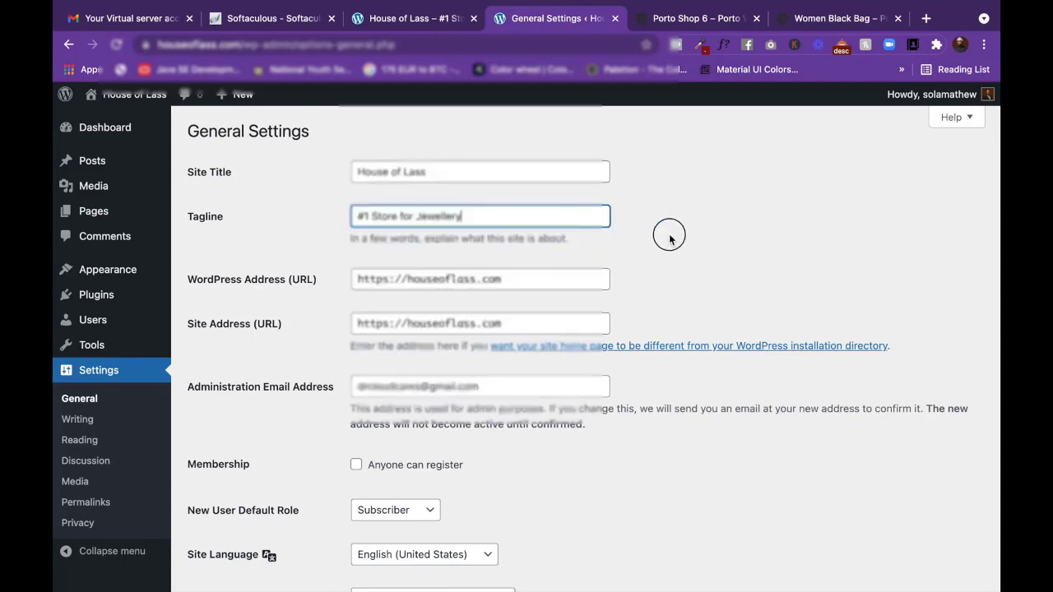
# Review the General Settings page, checking the administration email address and the date, time and week start options.
pyautogui.scroll(-1, 668, 238)
pyautogui.scroll(-1, 576, 264)
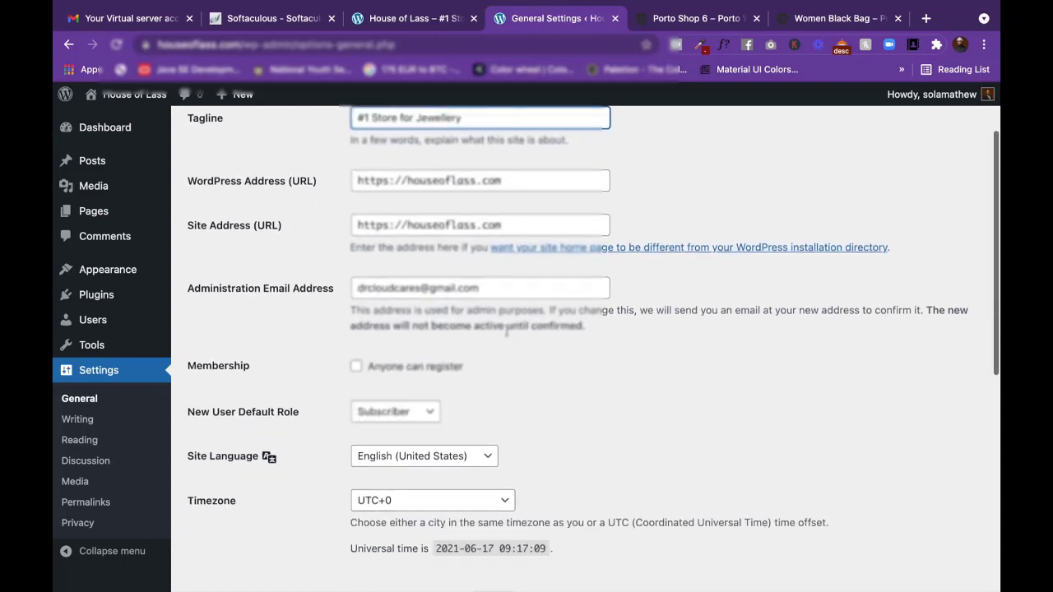
pyautogui.moveTo(483, 283); pyautogui.dragTo(353, 282)
pyautogui.click(563, 291)
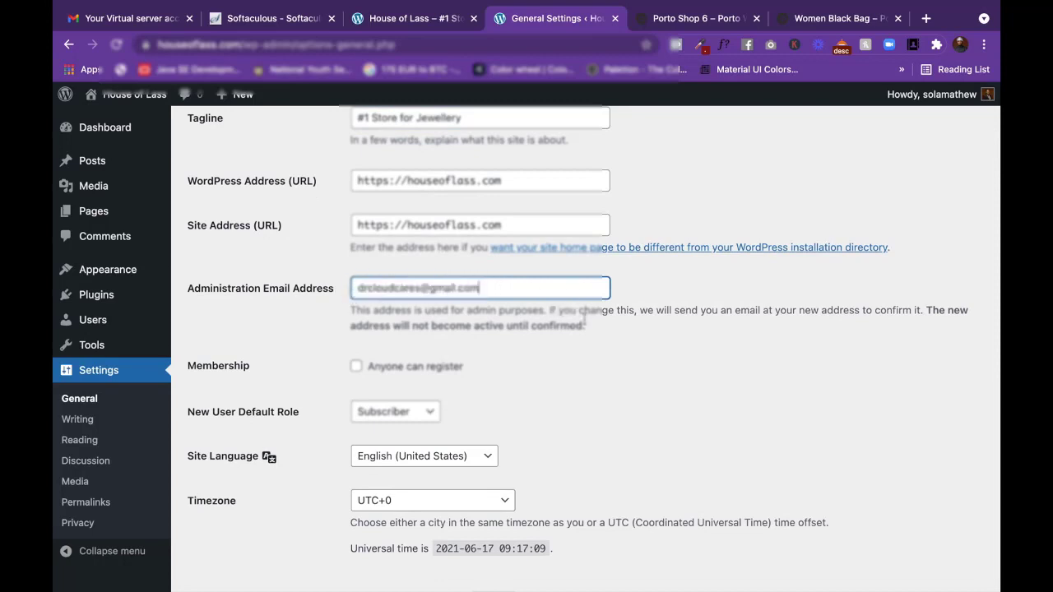
pyautogui.scroll(-2, 566, 372)
pyautogui.scroll(-8, 606, 291)
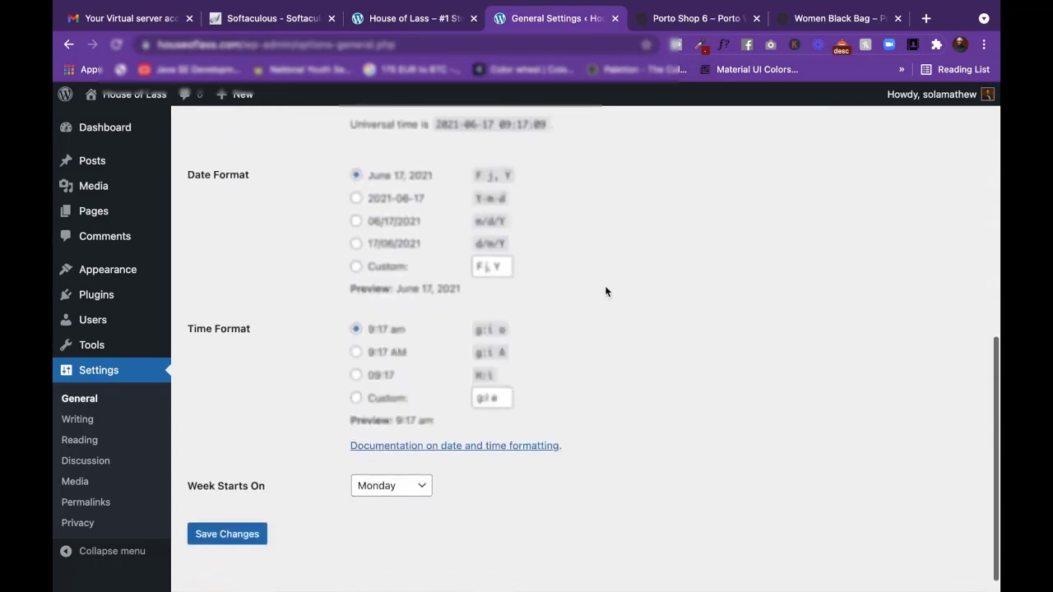
pyautogui.scroll(12, 606, 292)
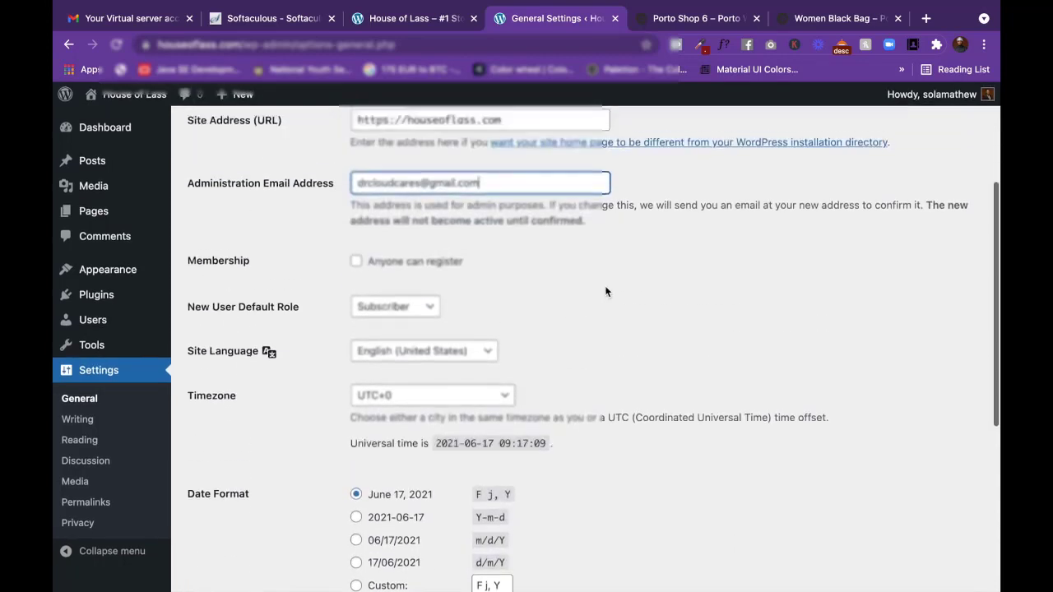
pyautogui.scroll(2, 604, 289)
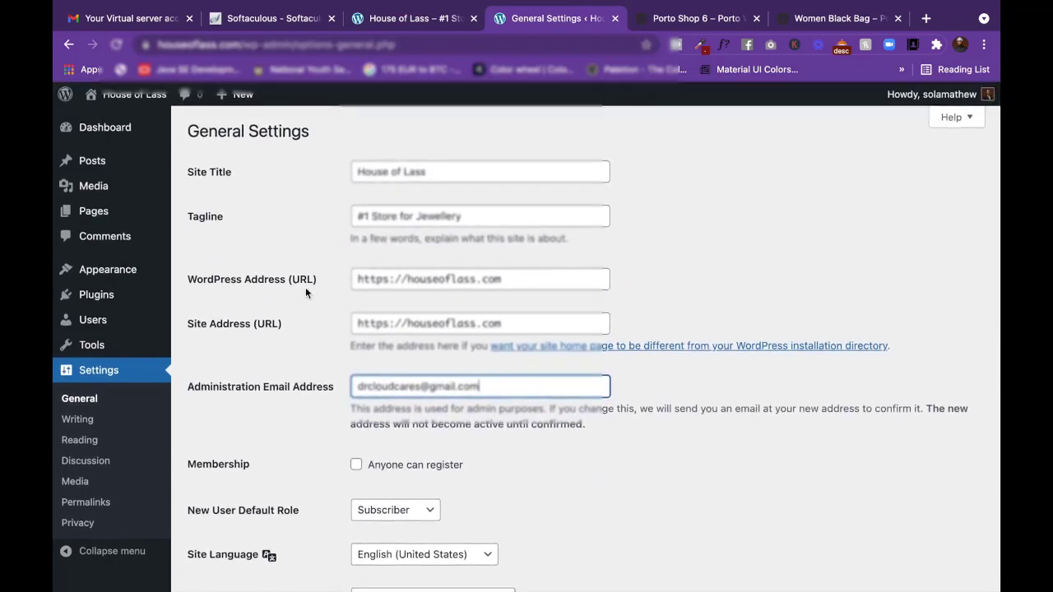
# Open the Permalink Settings page and compare the example URLs of the Plain and Day and name structures.
pyautogui.click(92, 507)
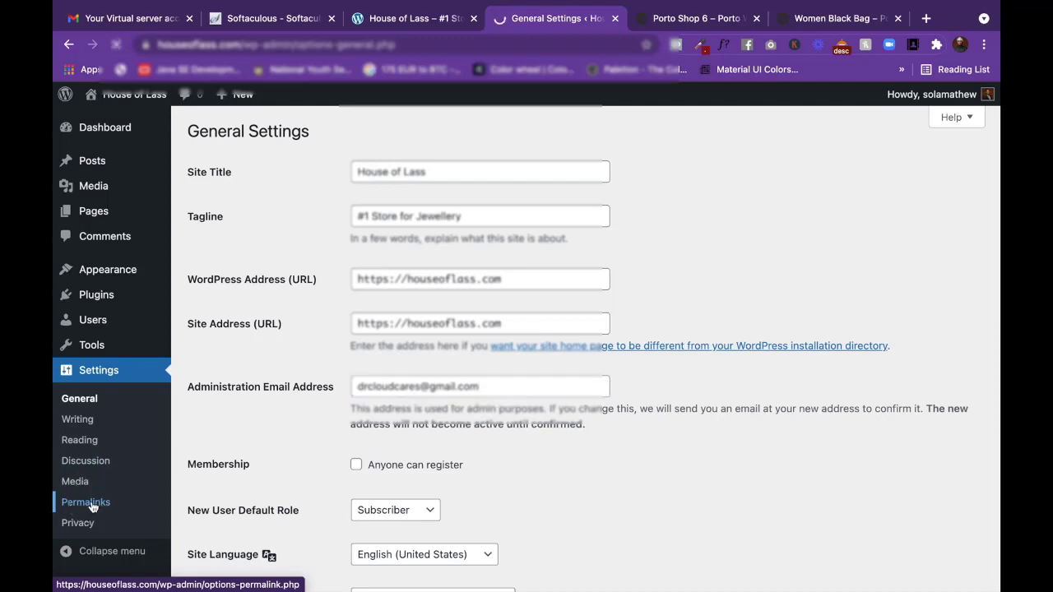
pyautogui.scroll(-1, 373, 433)
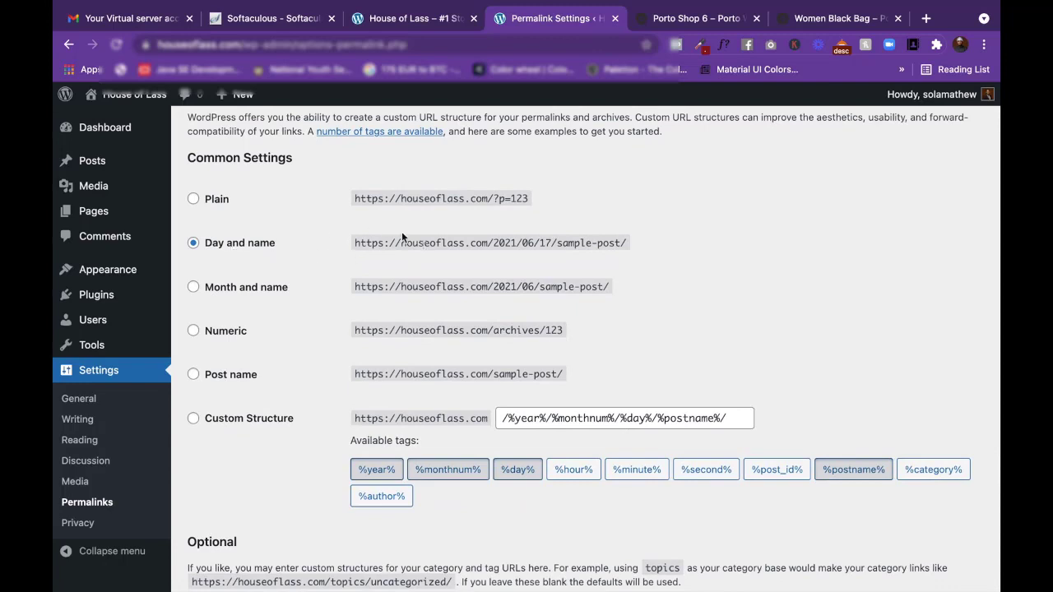
pyautogui.click(544, 198)
pyautogui.moveTo(544, 197); pyautogui.dragTo(488, 193)
pyautogui.moveTo(487, 244); pyautogui.dragTo(635, 239)
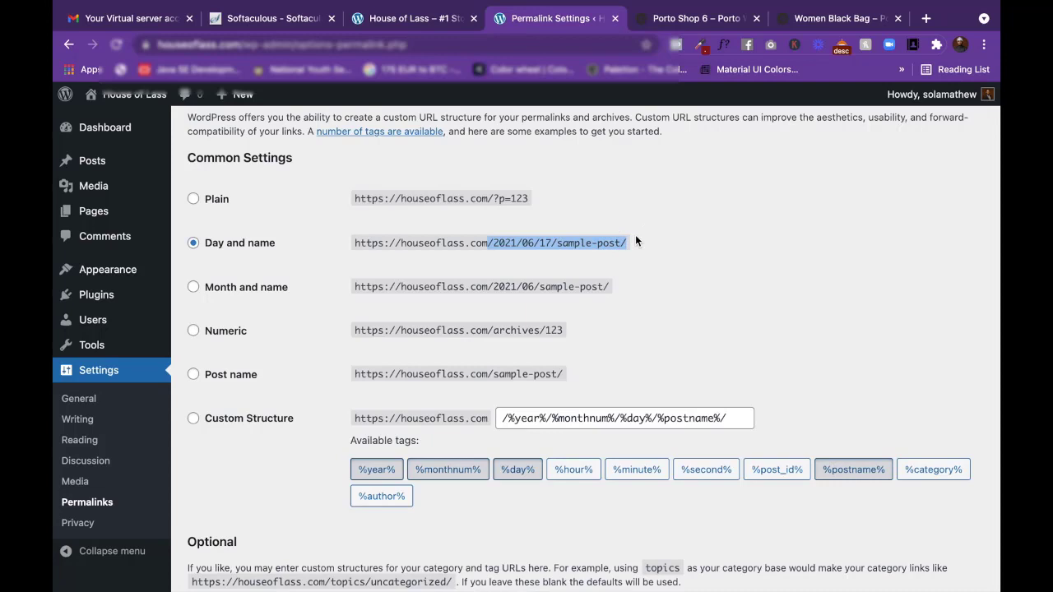
# Set the permalink structure to Post name, save the changes, and check over the updated Permalink Settings.
pyautogui.click(194, 376)
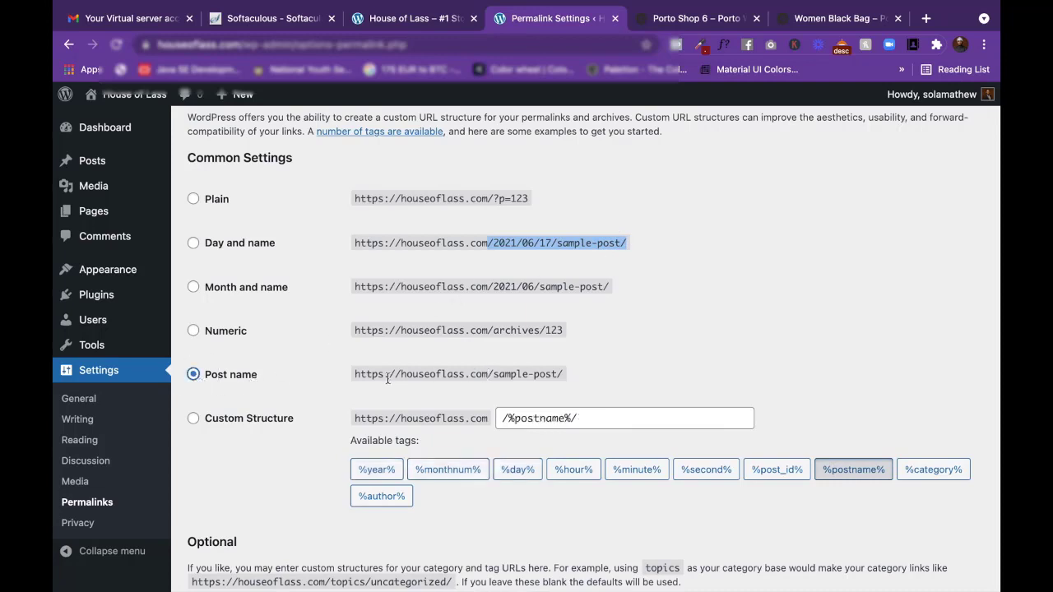
pyautogui.moveTo(355, 375); pyautogui.dragTo(590, 372)
pyautogui.scroll(-5, 306, 459)
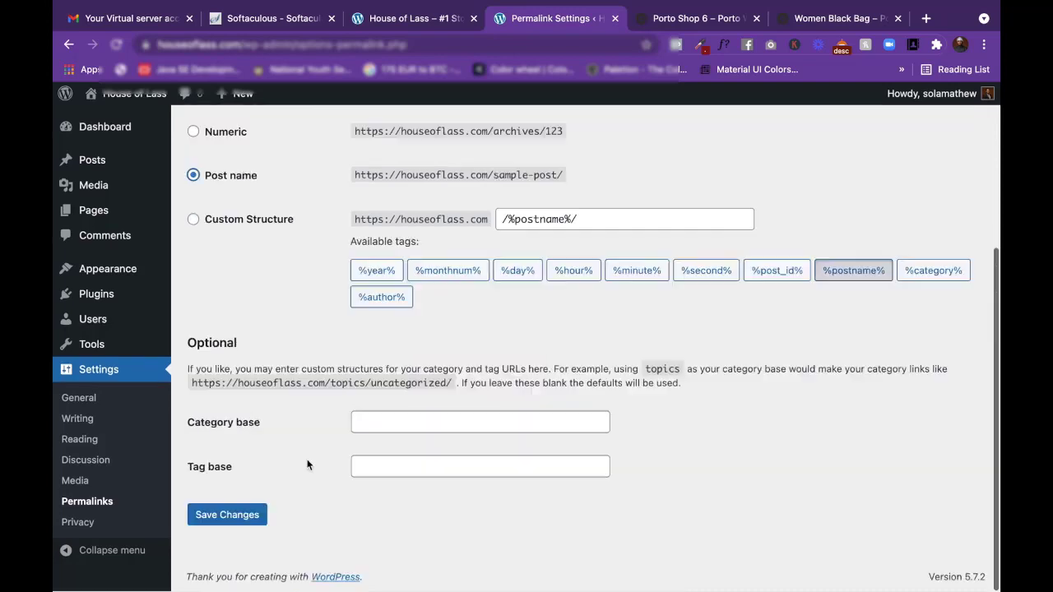
pyautogui.click(243, 520)
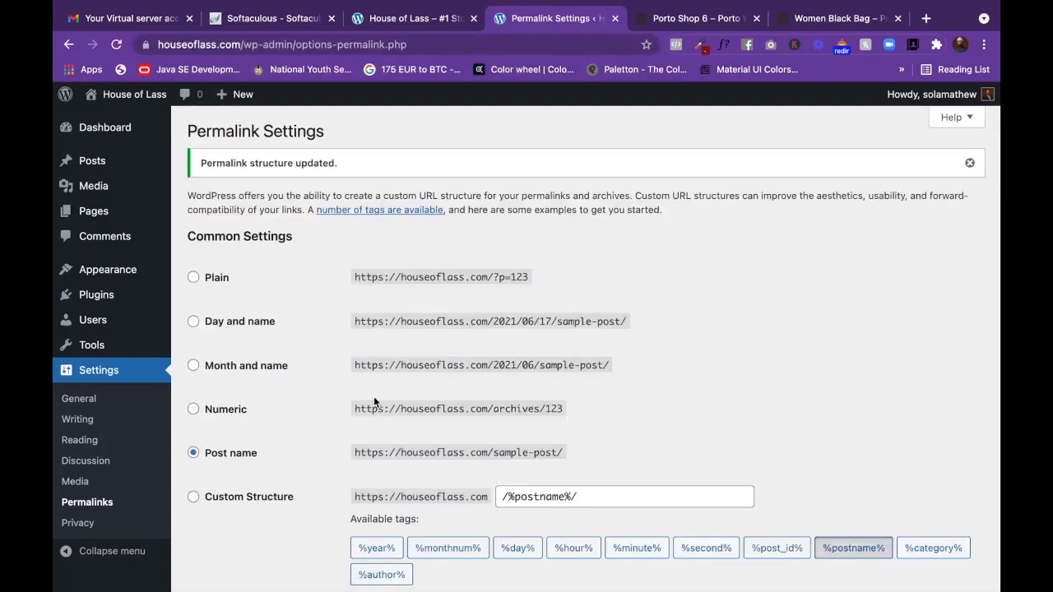
pyautogui.scroll(-5, 375, 399)
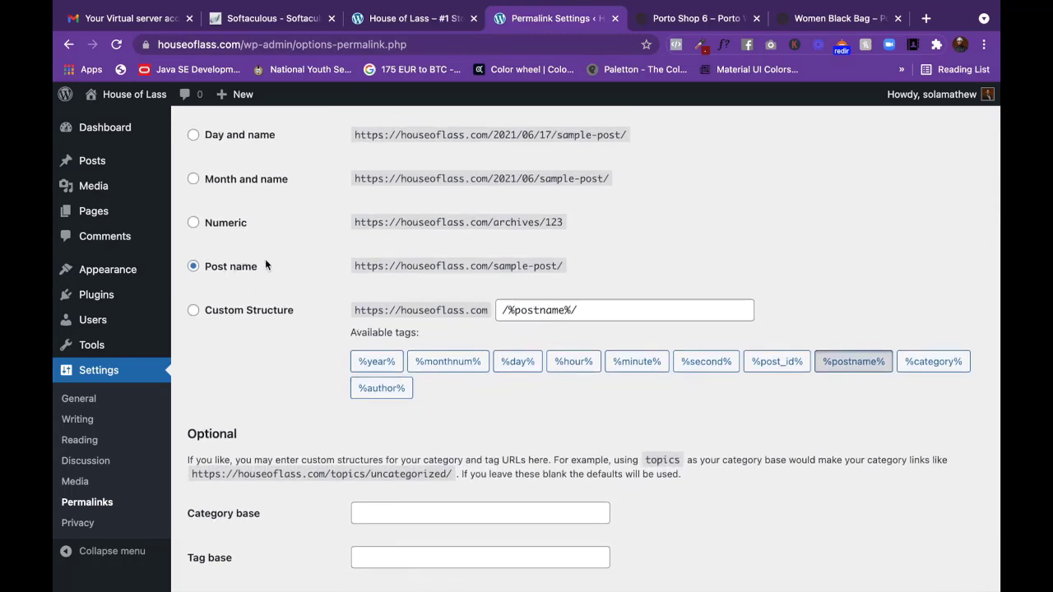
pyautogui.scroll(-2, 316, 312)
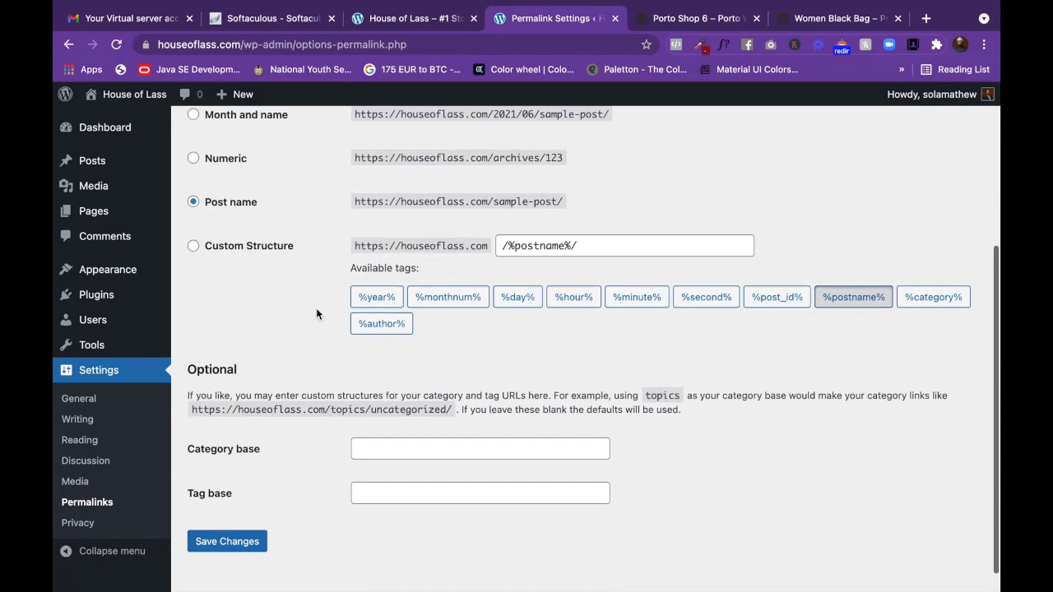
pyautogui.scroll(7, 316, 307)
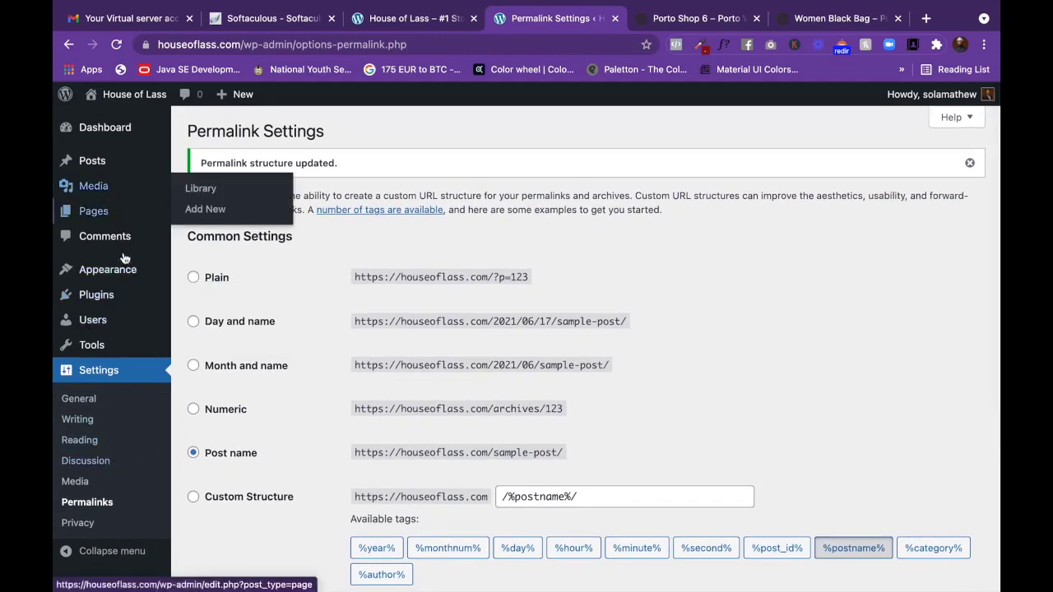
# Switch to the House of Lass front page and look over its current design.
pyautogui.moveTo(112, 296)
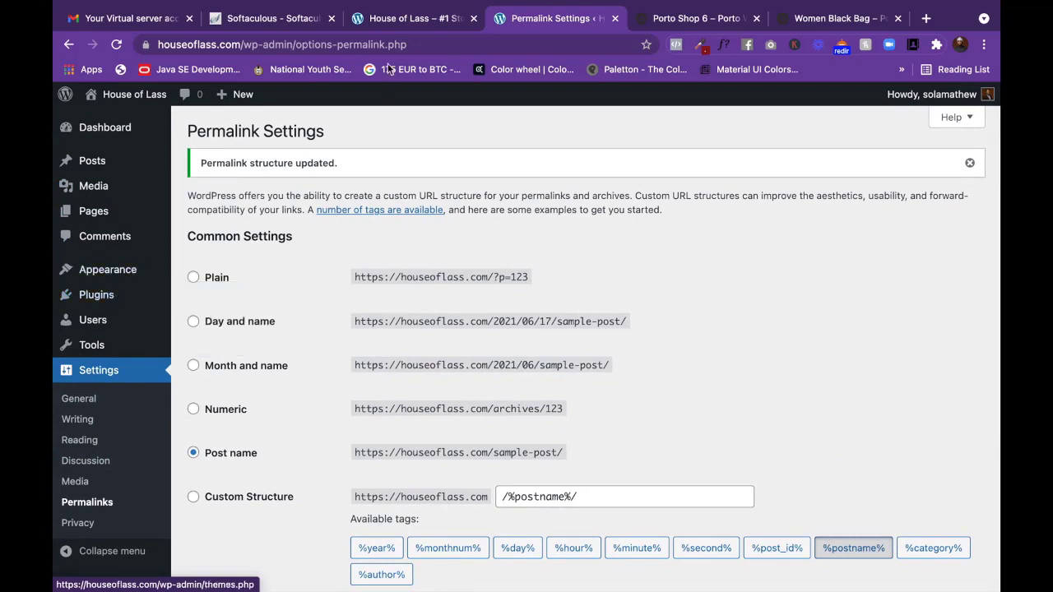
pyautogui.click(414, 23)
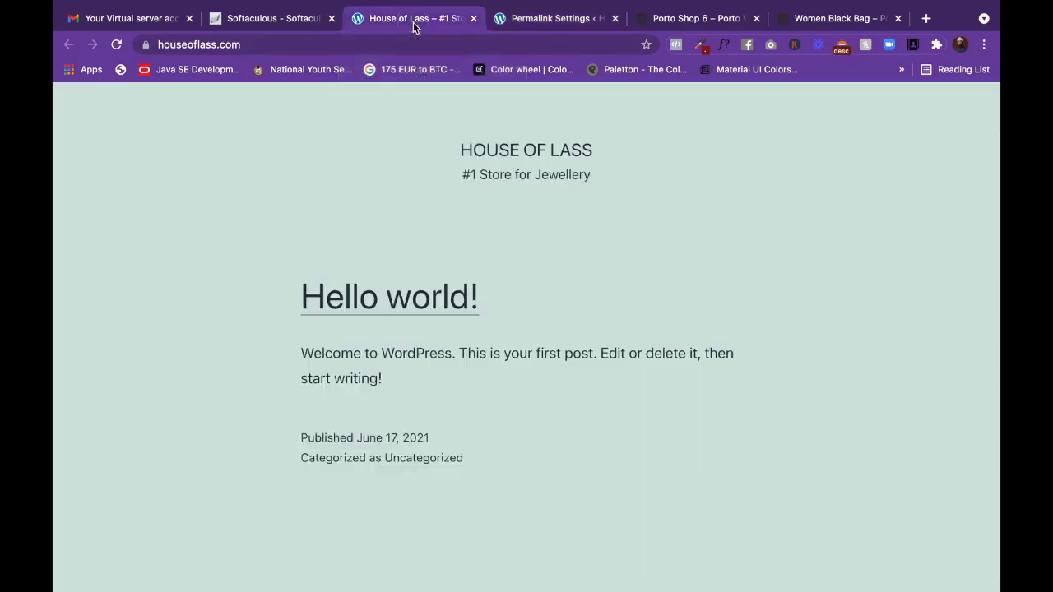
pyautogui.scroll(-1, 600, 179)
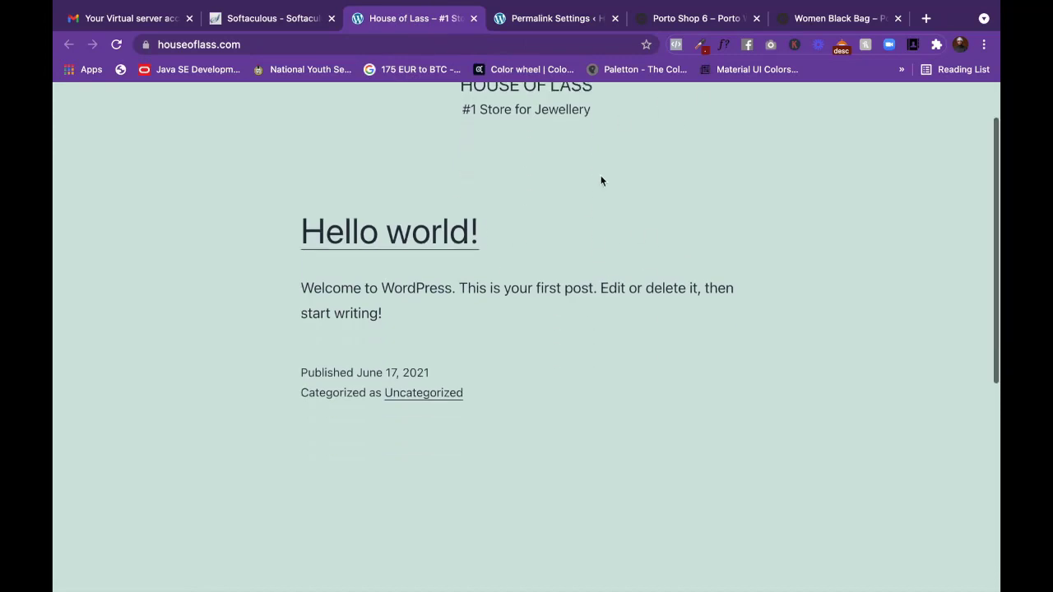
pyautogui.scroll(1, 600, 179)
pyautogui.scroll(-5, 601, 179)
pyautogui.scroll(5, 600, 179)
pyautogui.scroll(-1, 600, 179)
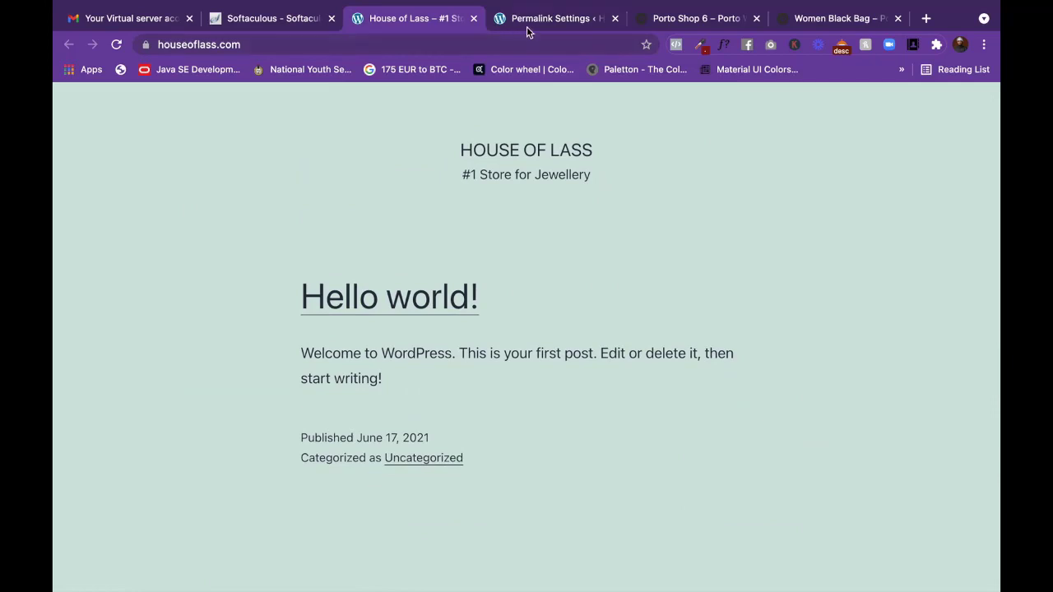
# Return to the WordPress admin and open the installed Themes page.
pyautogui.click(527, 20)
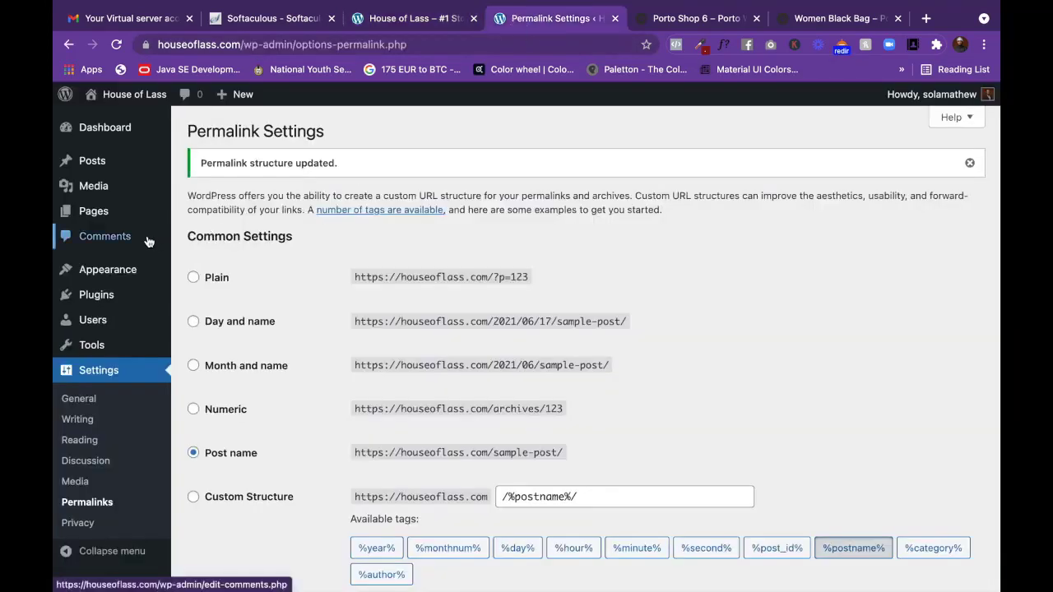
pyautogui.moveTo(93, 274)
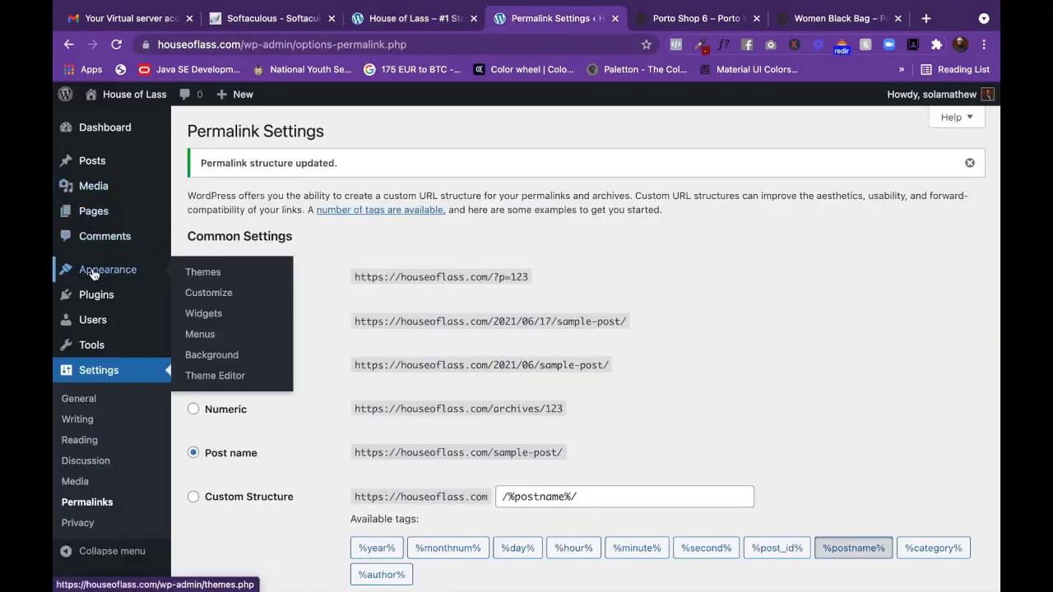
pyautogui.click(105, 273)
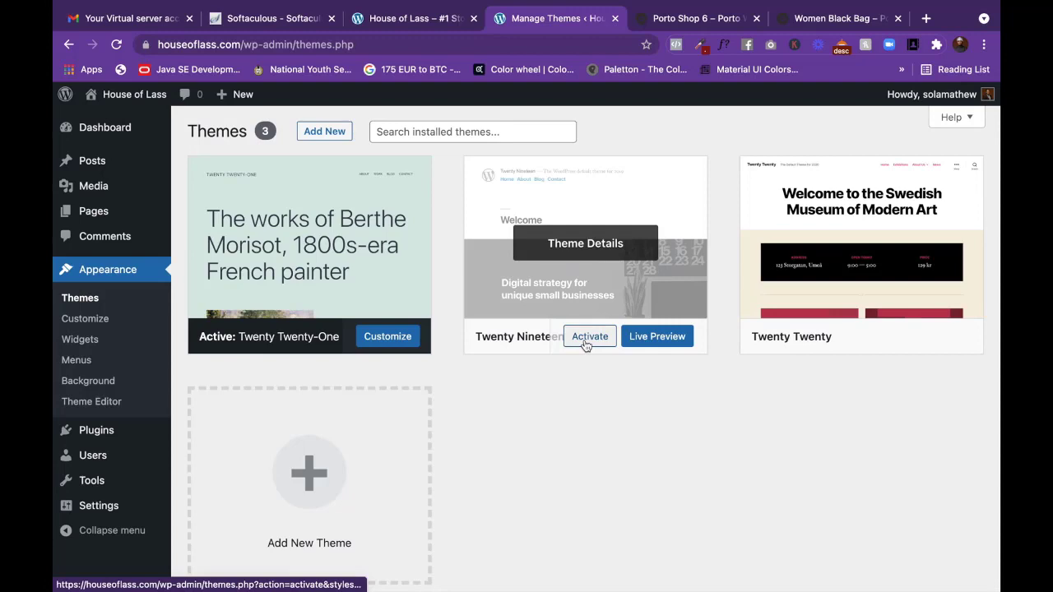
# Activate the Twenty Twenty theme and reload the site's front page to examine the changed design.
pyautogui.click(858, 338)
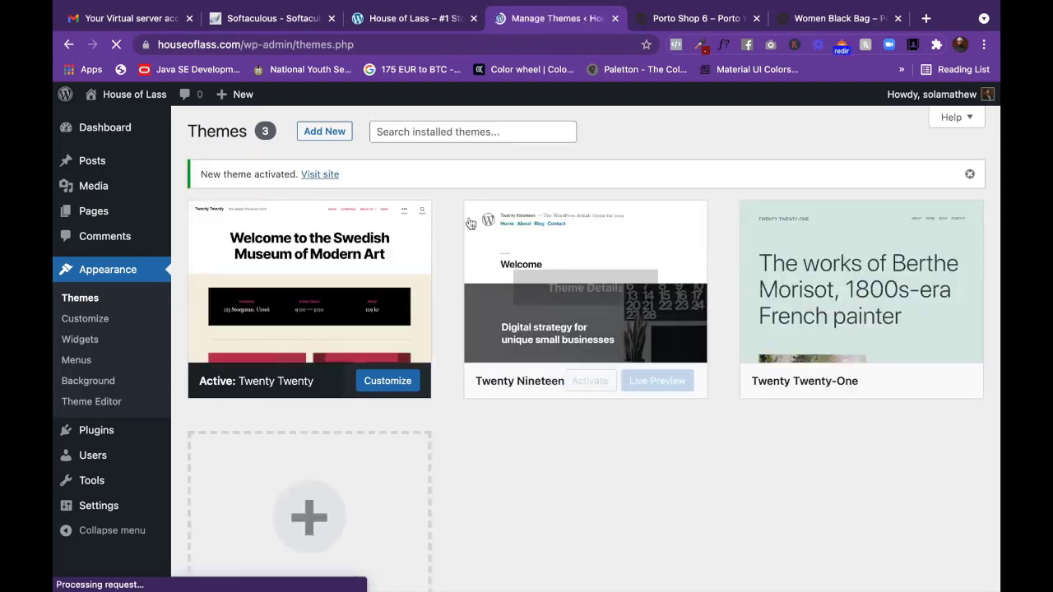
pyautogui.click(407, 24)
pyautogui.rightClick(407, 25)
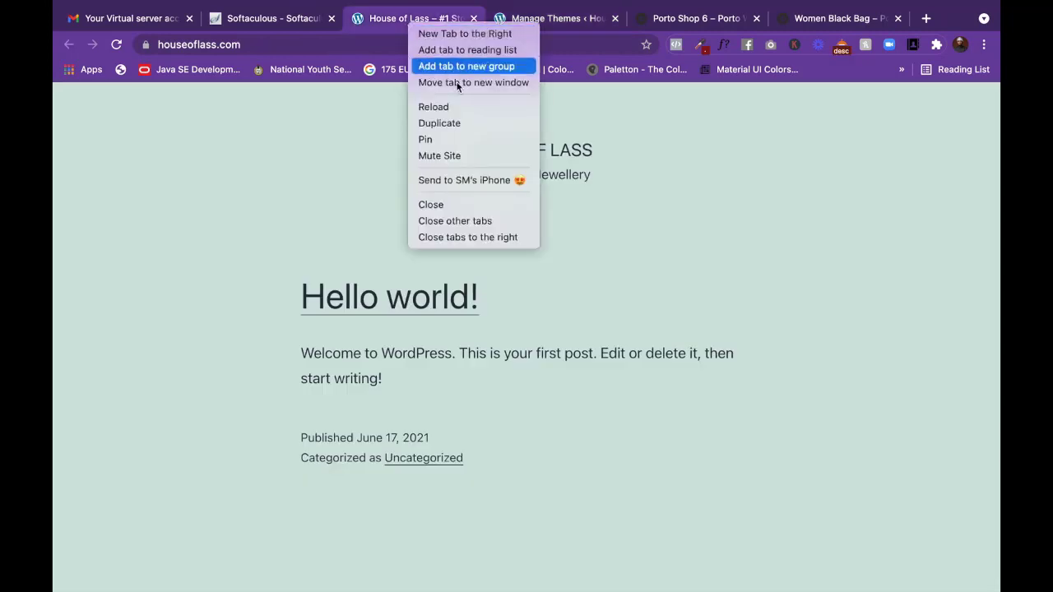
pyautogui.click(454, 108)
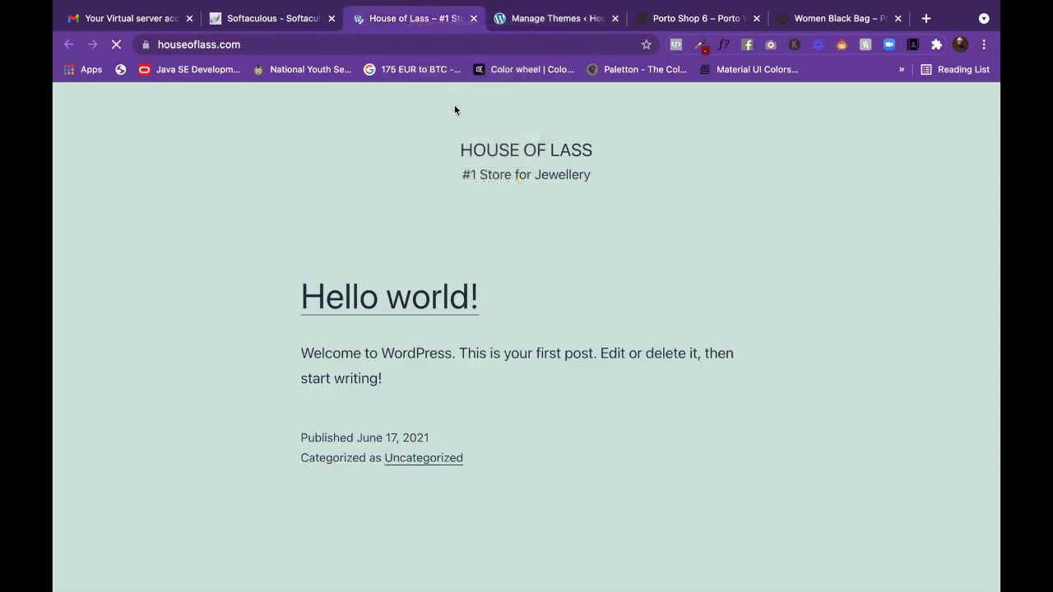
pyautogui.scroll(-1, 546, 333)
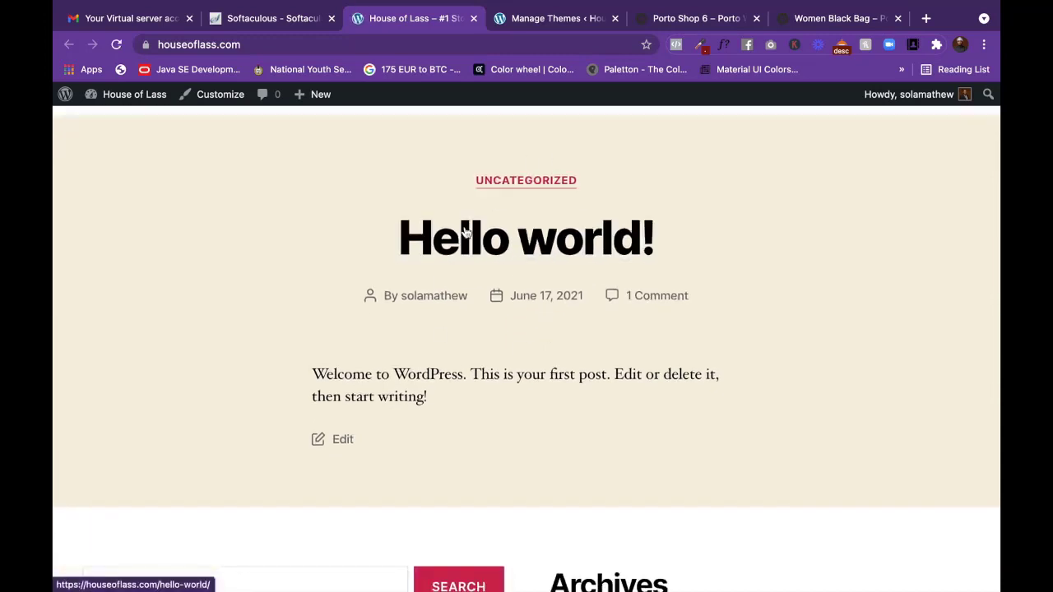
pyautogui.scroll(-2, 548, 364)
pyautogui.scroll(3, 548, 368)
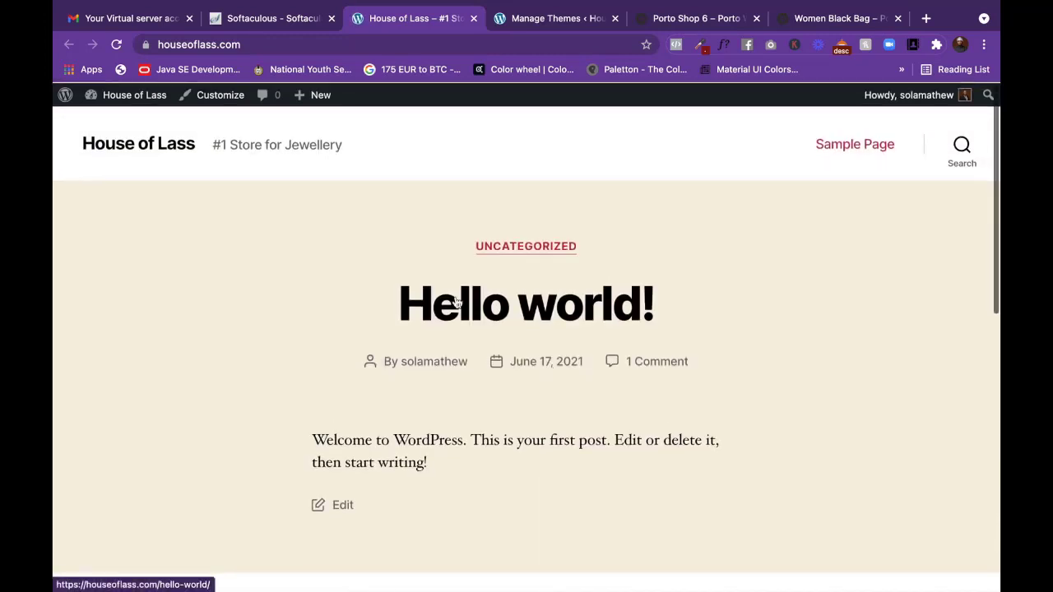
# Go back to the Themes page and reactivate the Twenty Twenty-One theme.
pyautogui.click(552, 21)
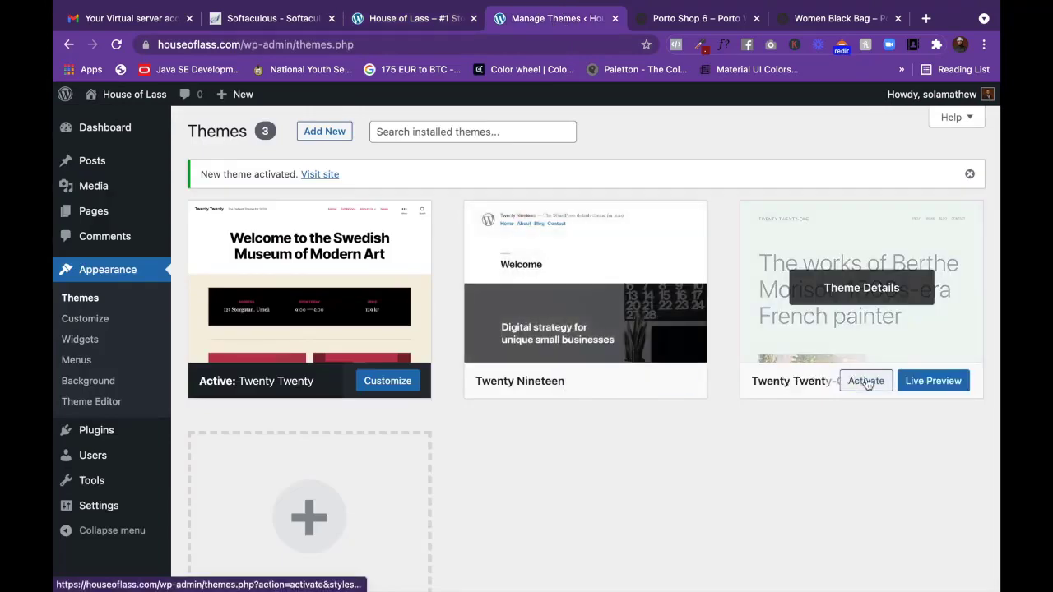
pyautogui.click(866, 381)
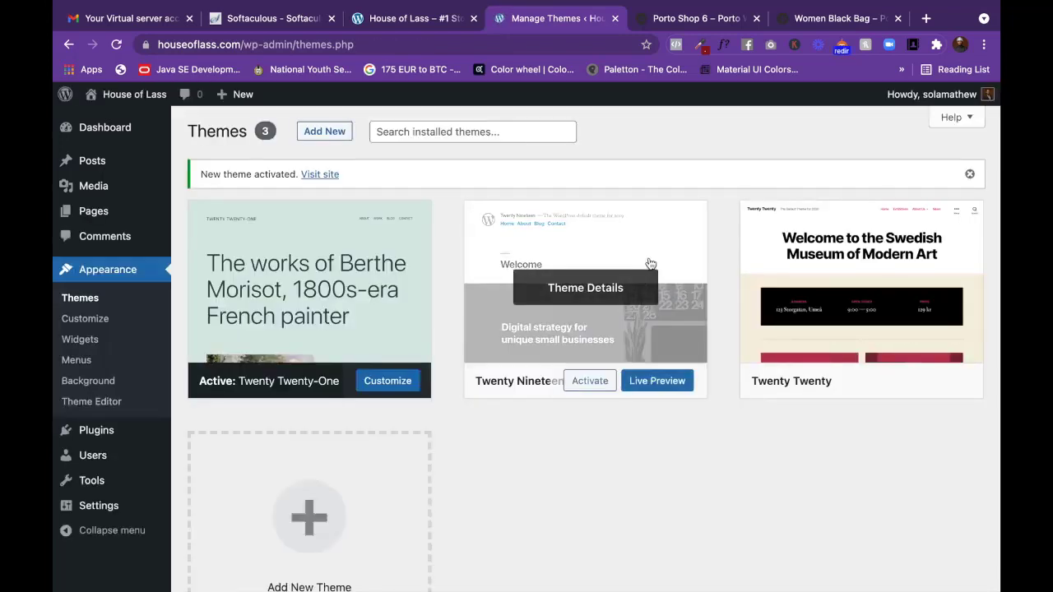
# Delete the unused Twenty Nineteen and Twenty Twenty themes from the installed themes.
pyautogui.click(665, 244)
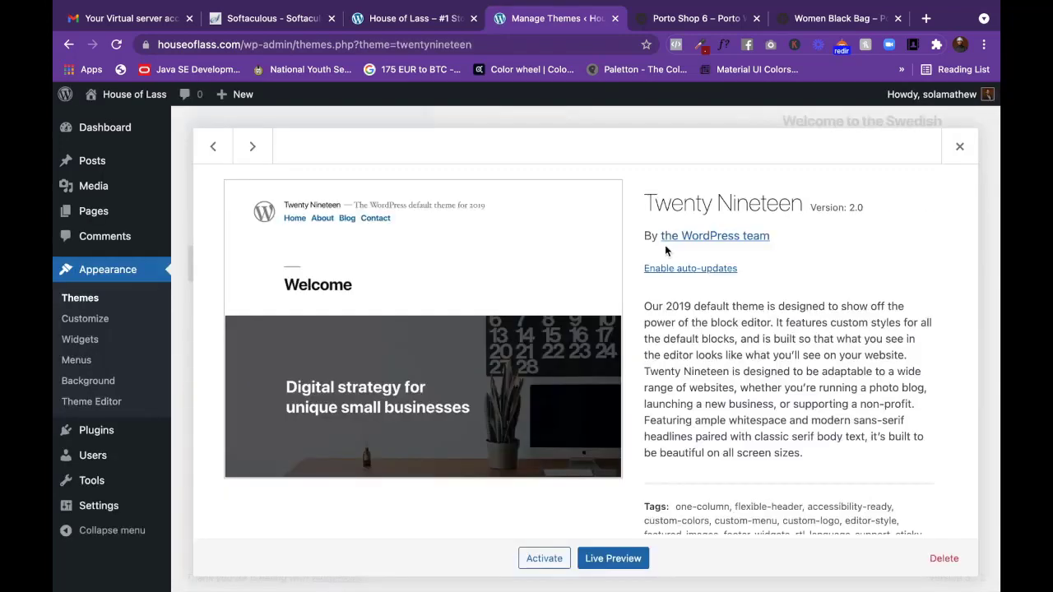
pyautogui.click(942, 563)
pyautogui.click(653, 157)
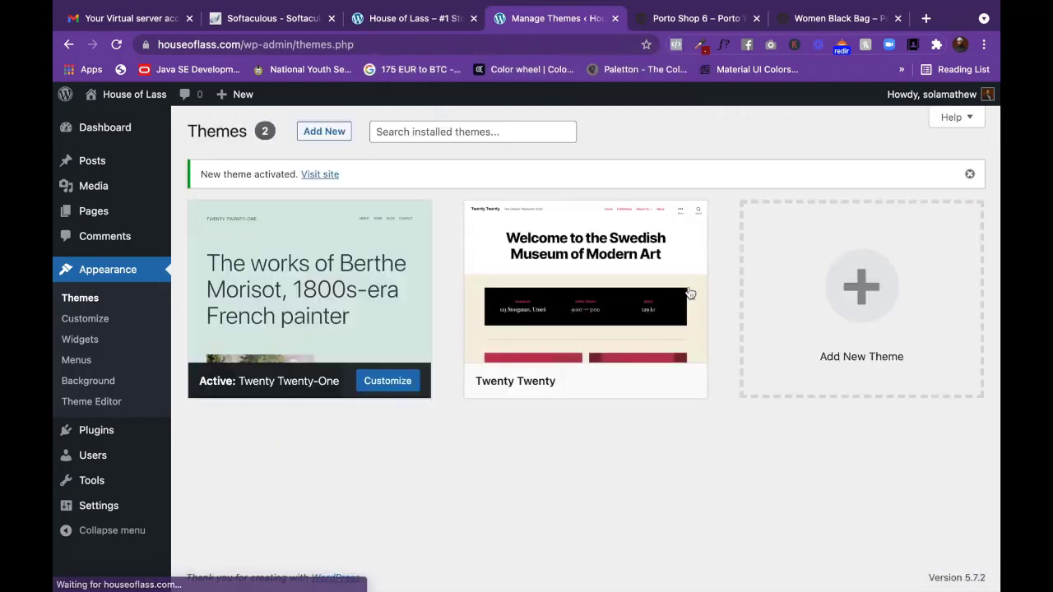
pyautogui.click(682, 271)
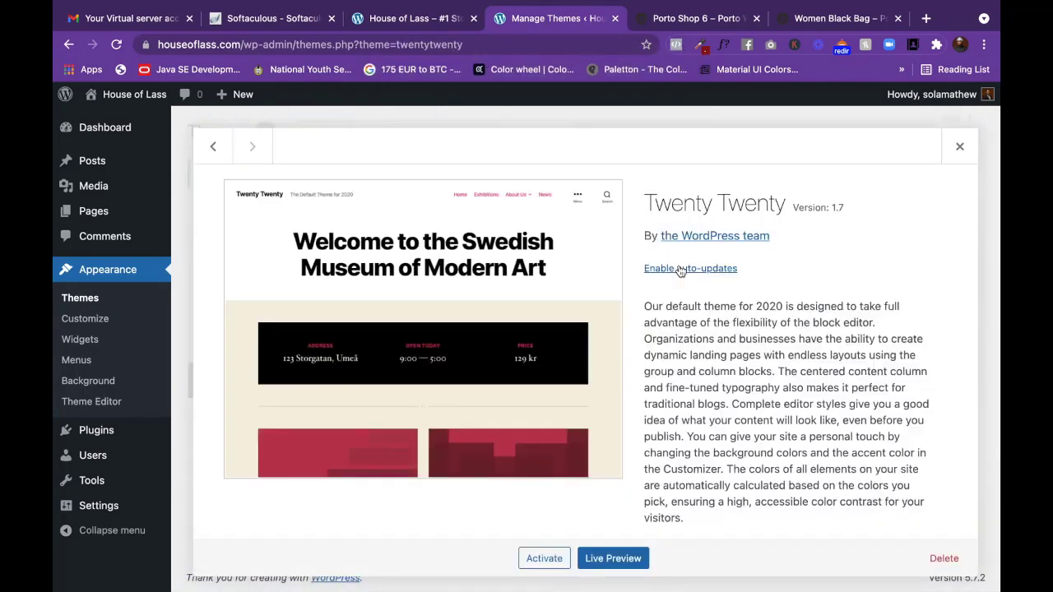
pyautogui.click(947, 559)
pyautogui.click(656, 159)
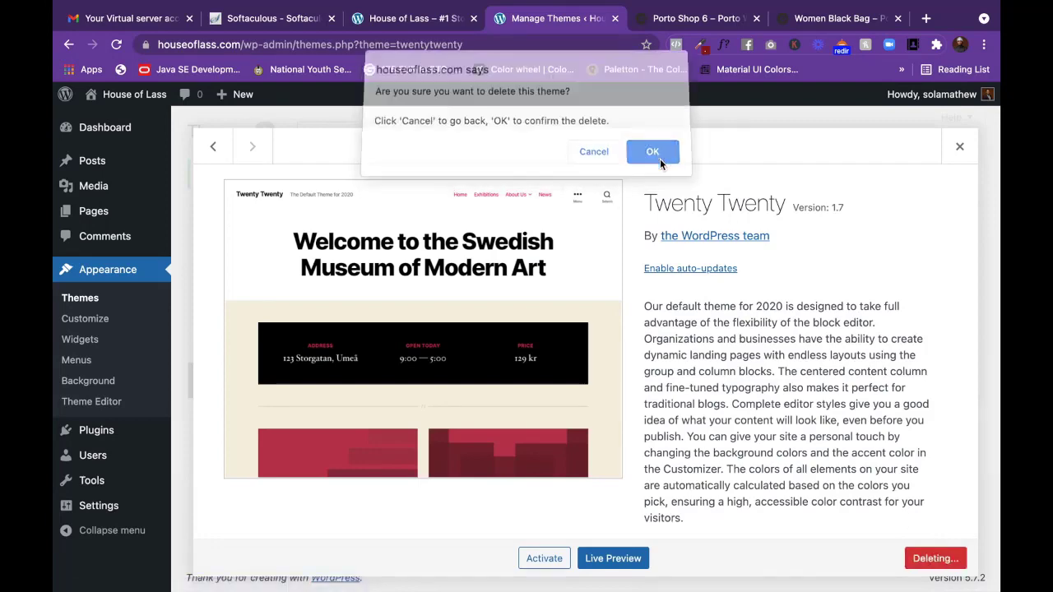
# Dismiss the theme activation notice and look over the details of the Twenty Twenty-One theme.
pyautogui.scroll(2, 754, 264)
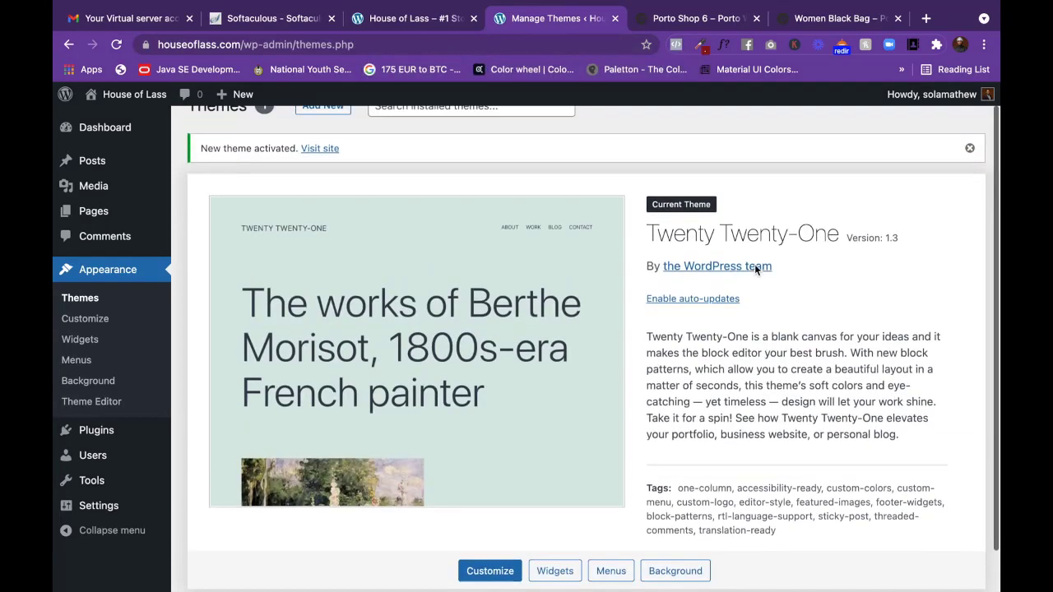
pyautogui.click(969, 174)
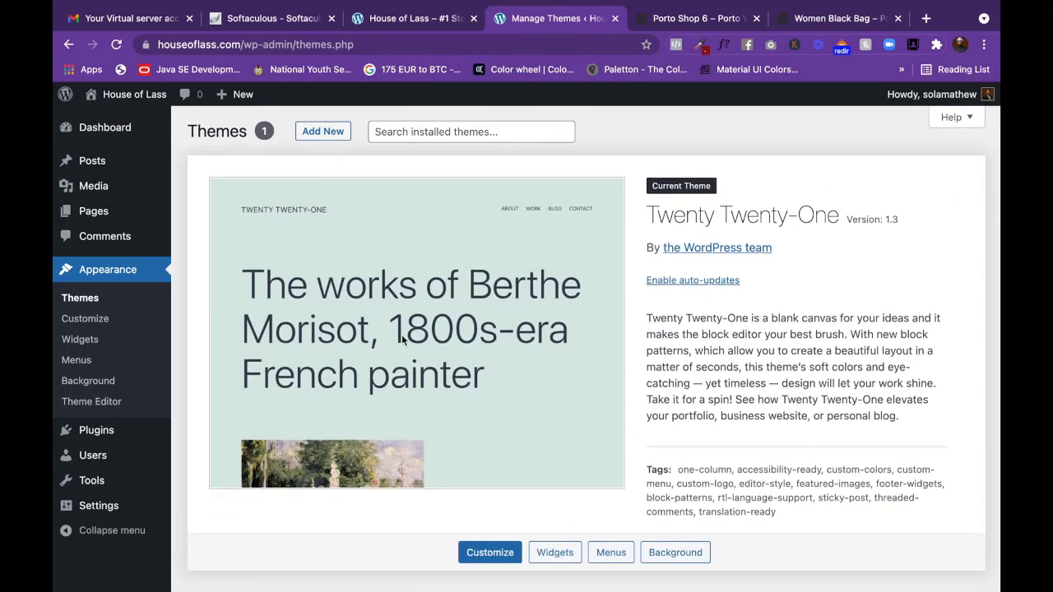
pyautogui.scroll(-1, 742, 310)
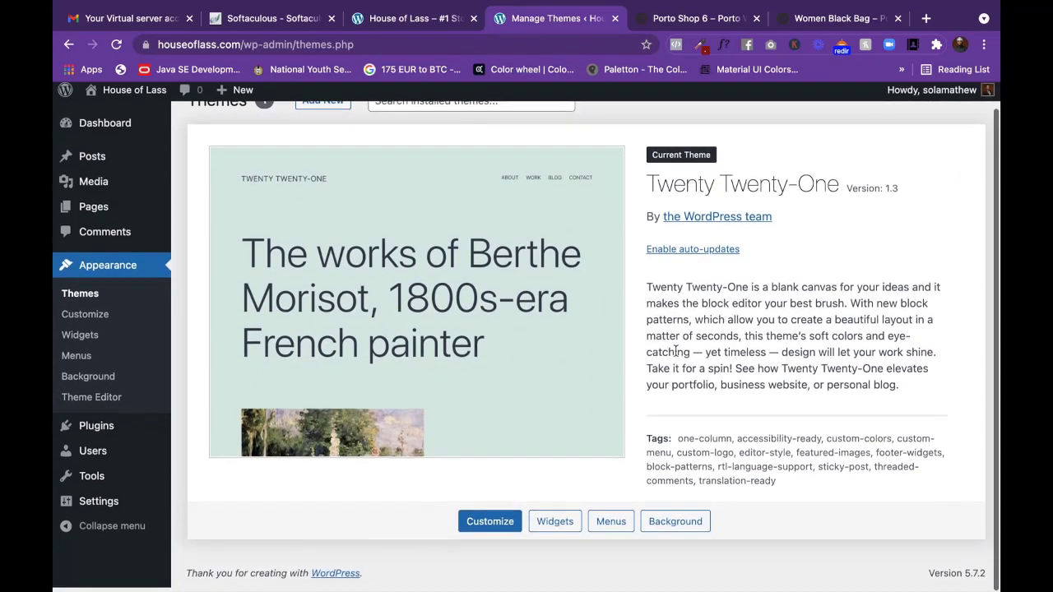
# Go to the page for adding new themes and browse the featured themes on offer.
pyautogui.scroll(1, 675, 351)
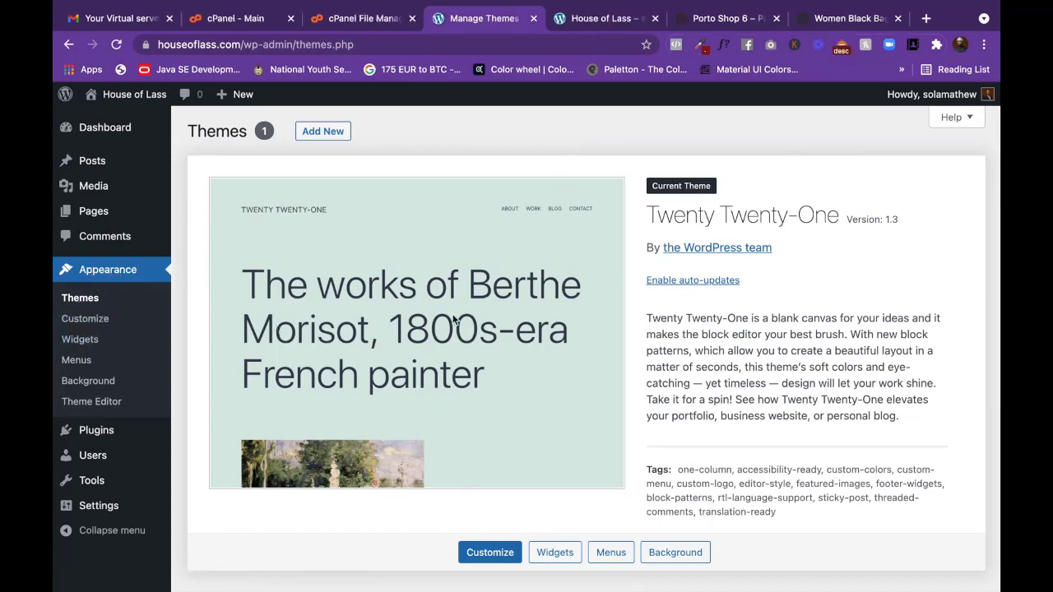
pyautogui.click(329, 137)
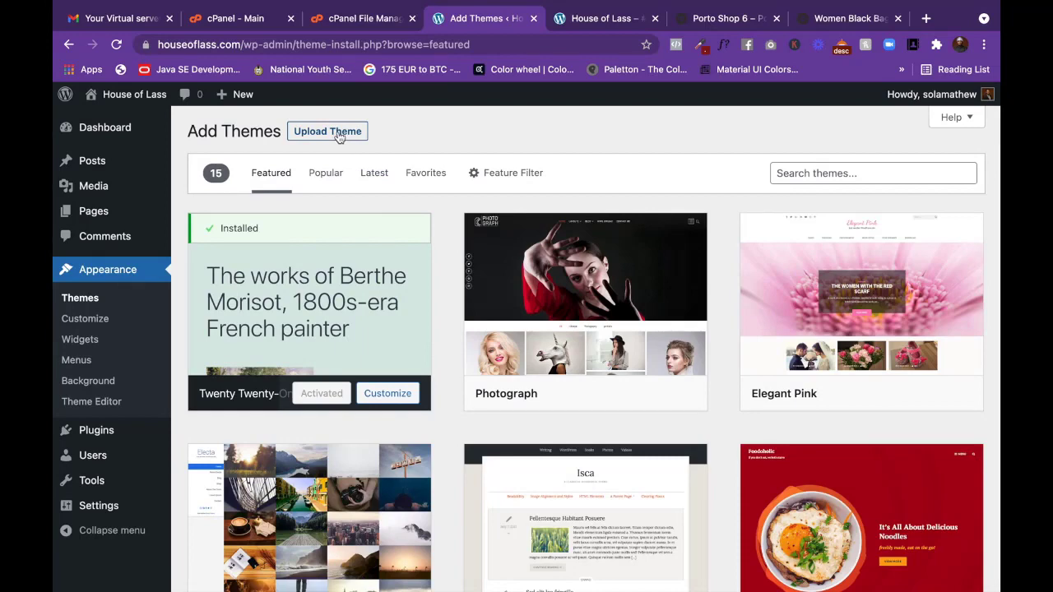
pyautogui.scroll(-2, 613, 391)
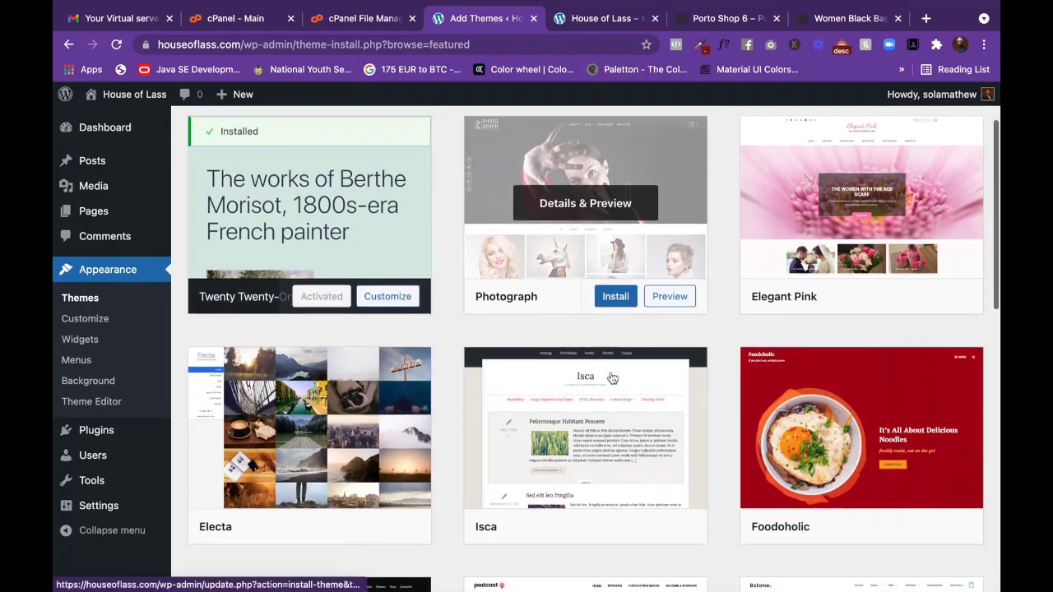
pyautogui.scroll(-2, 611, 377)
pyautogui.scroll(1, 658, 296)
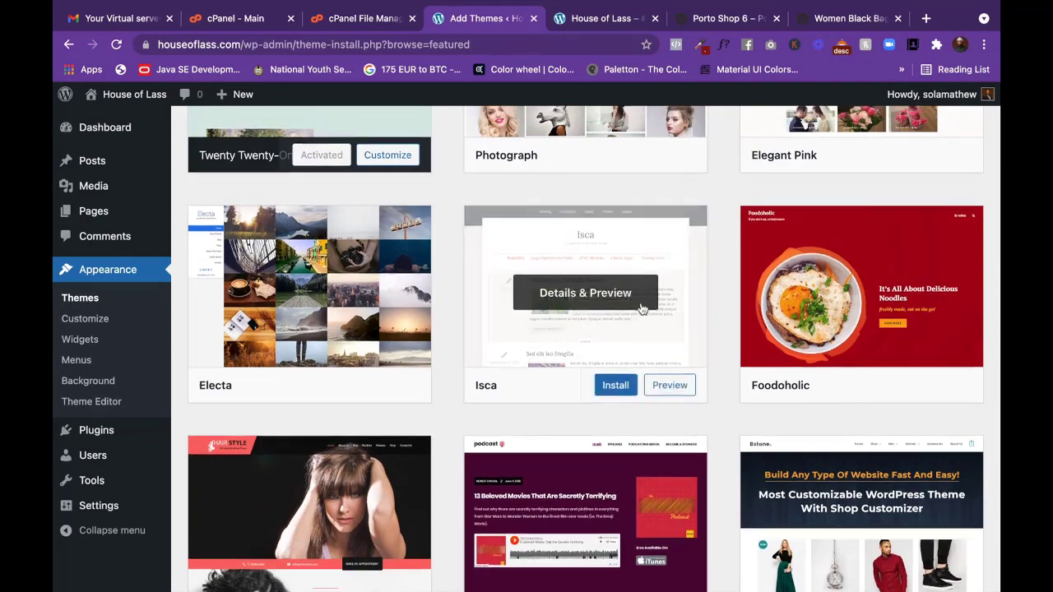
pyautogui.scroll(3, 642, 308)
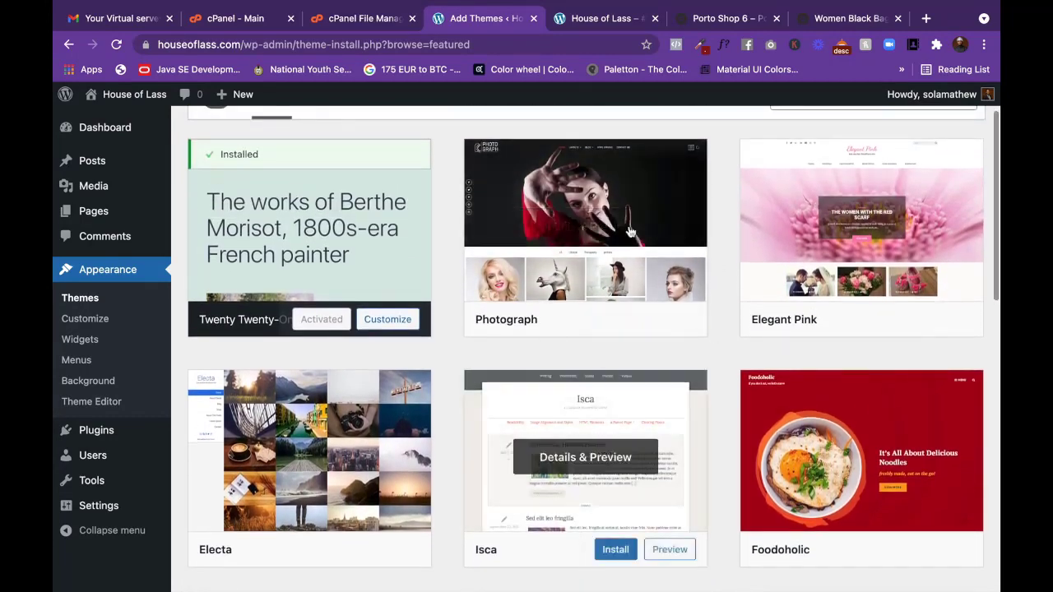
pyautogui.scroll(2, 629, 233)
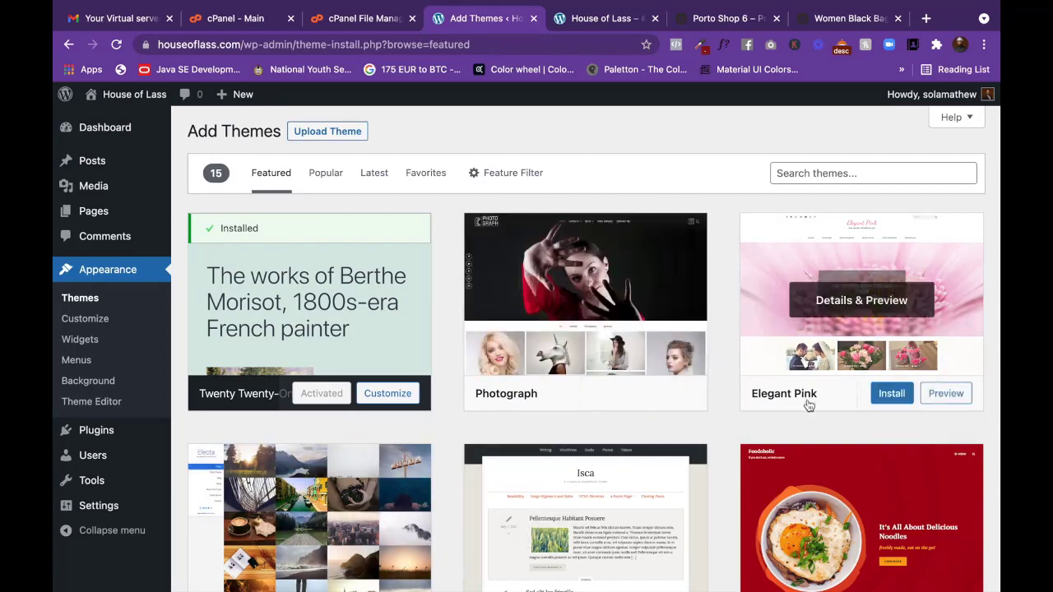
# Try to install the Porto theme in WordPress by uploading porto.zip from the Desktop.
pyautogui.click(350, 137)
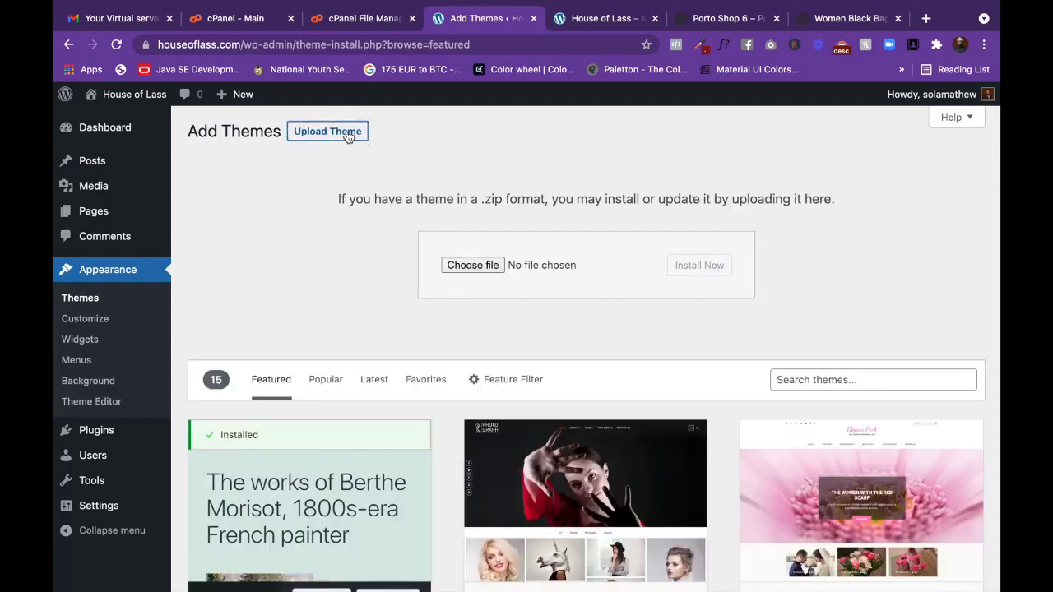
pyautogui.click(475, 265)
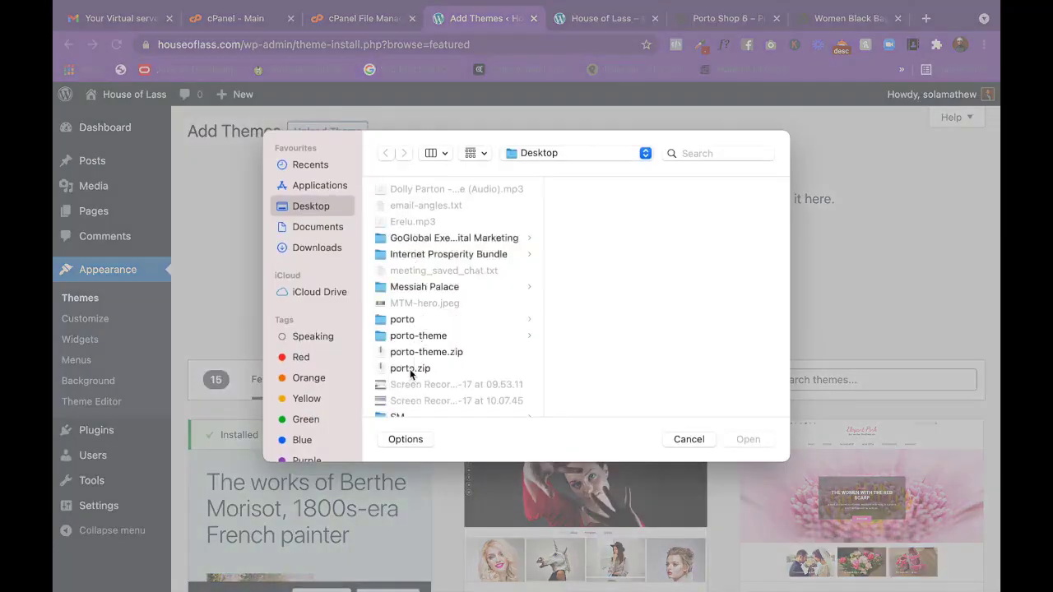
pyautogui.click(410, 369)
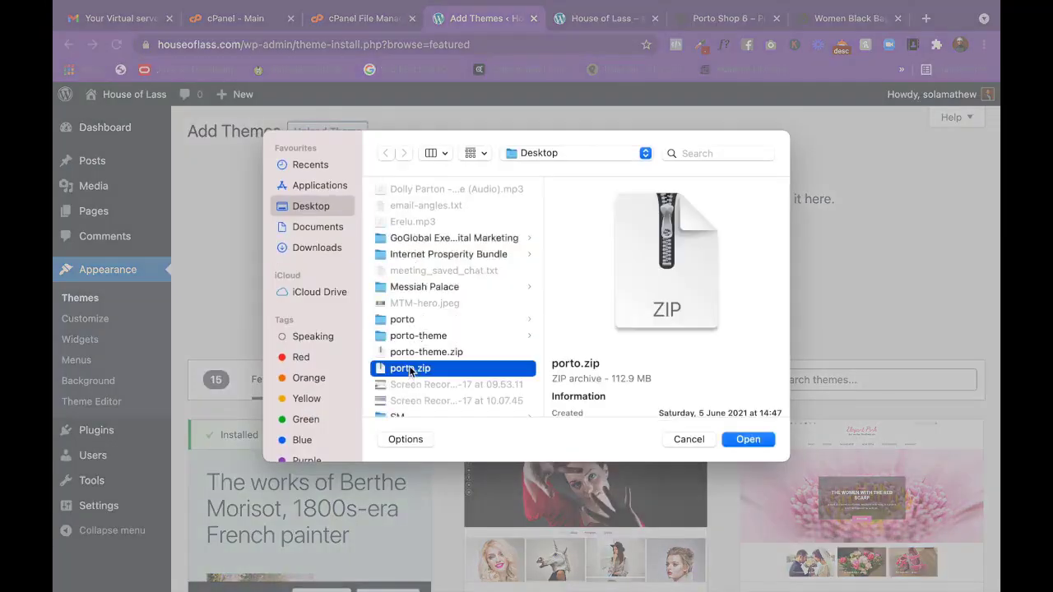
pyautogui.click(747, 439)
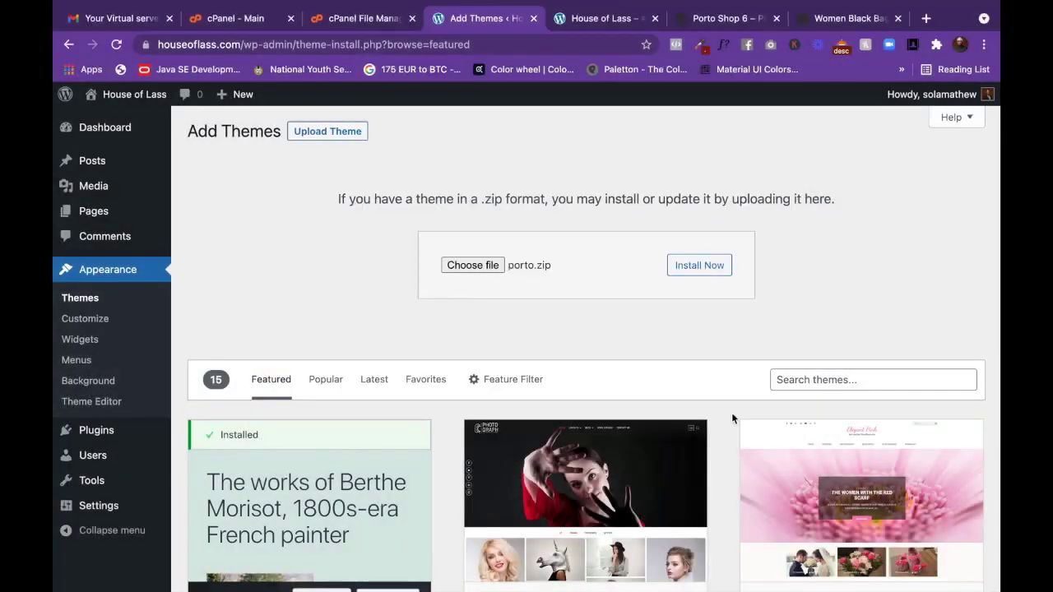
pyautogui.click(704, 267)
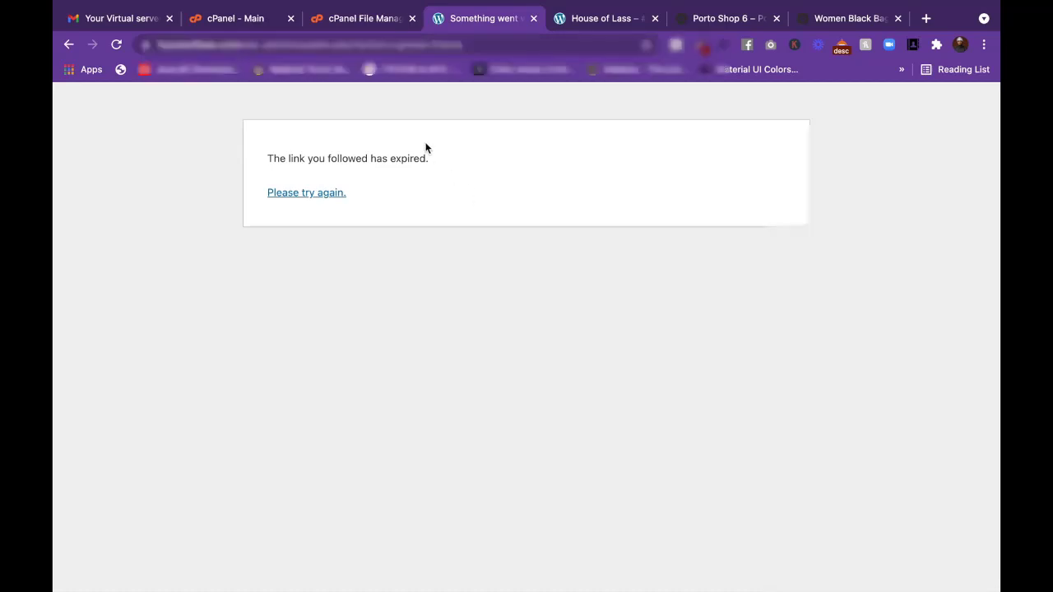
# Switch to cPanel, close the old File Manager page and open a fresh File Manager from the Files section.
pyautogui.click(360, 23)
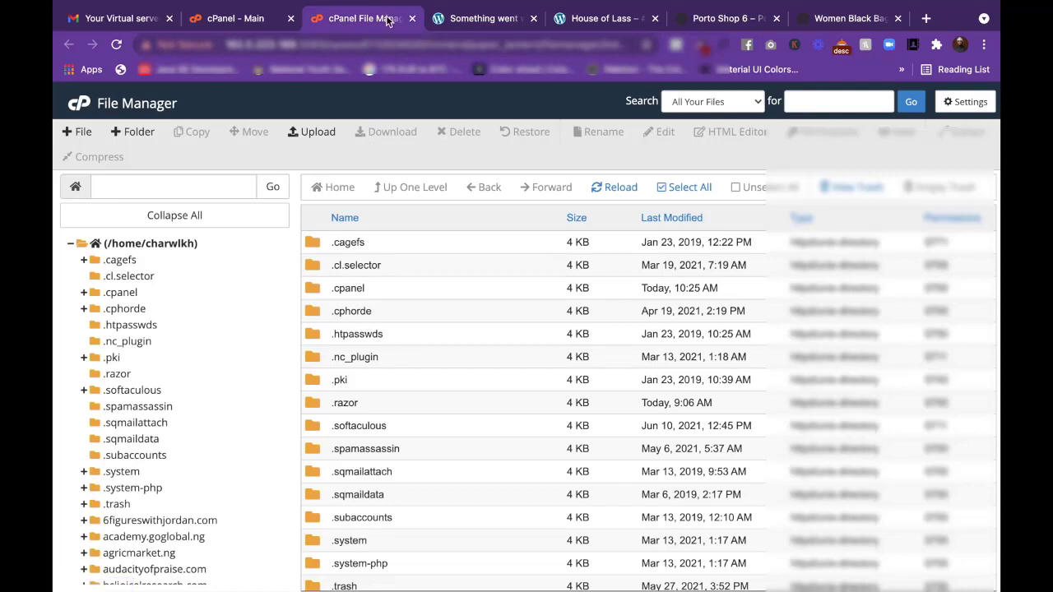
pyautogui.click(287, 23)
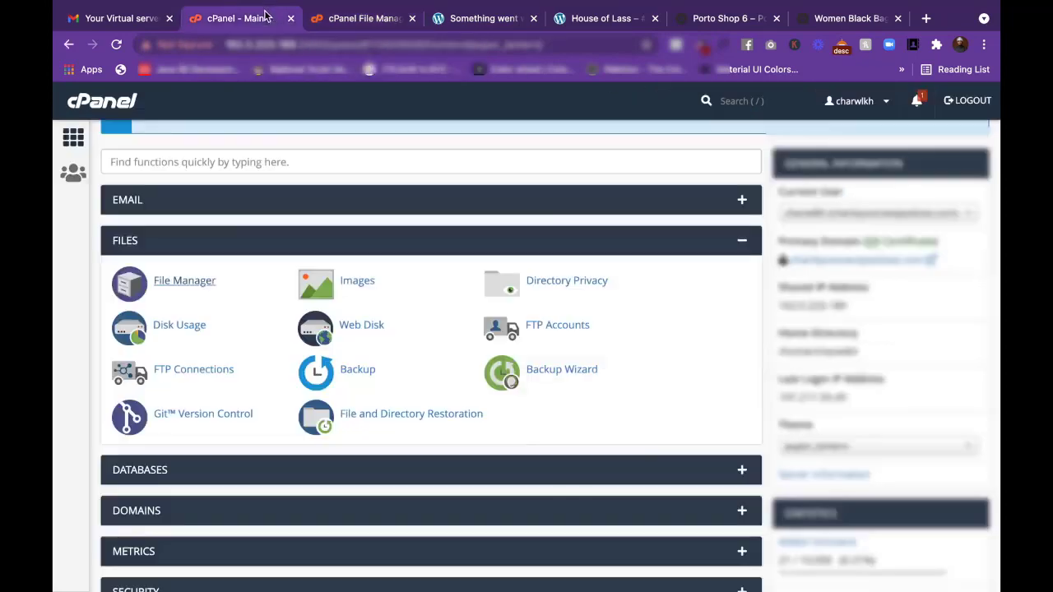
pyautogui.click(412, 18)
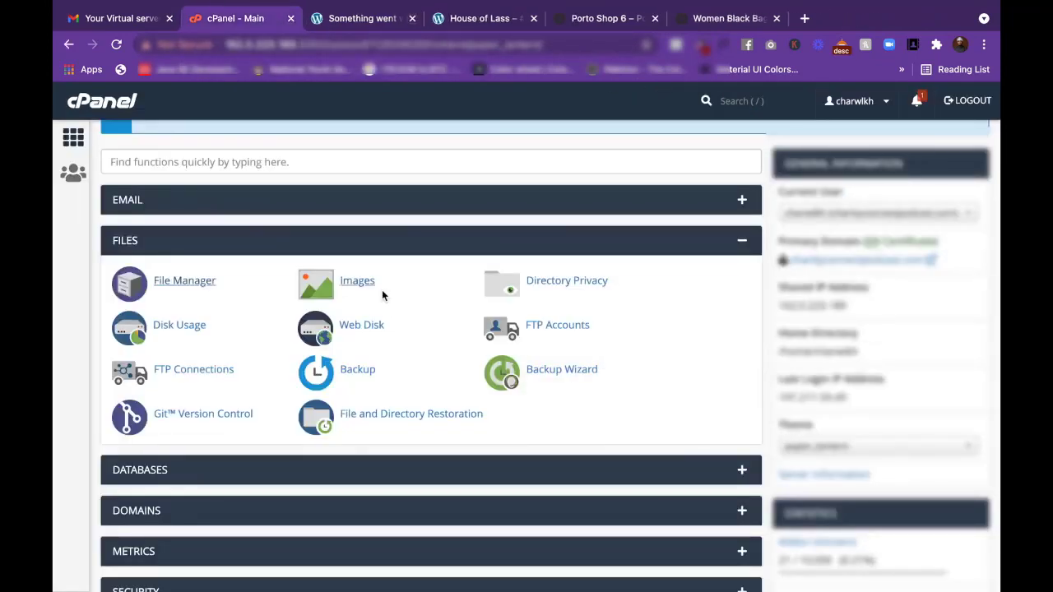
pyautogui.click(739, 243)
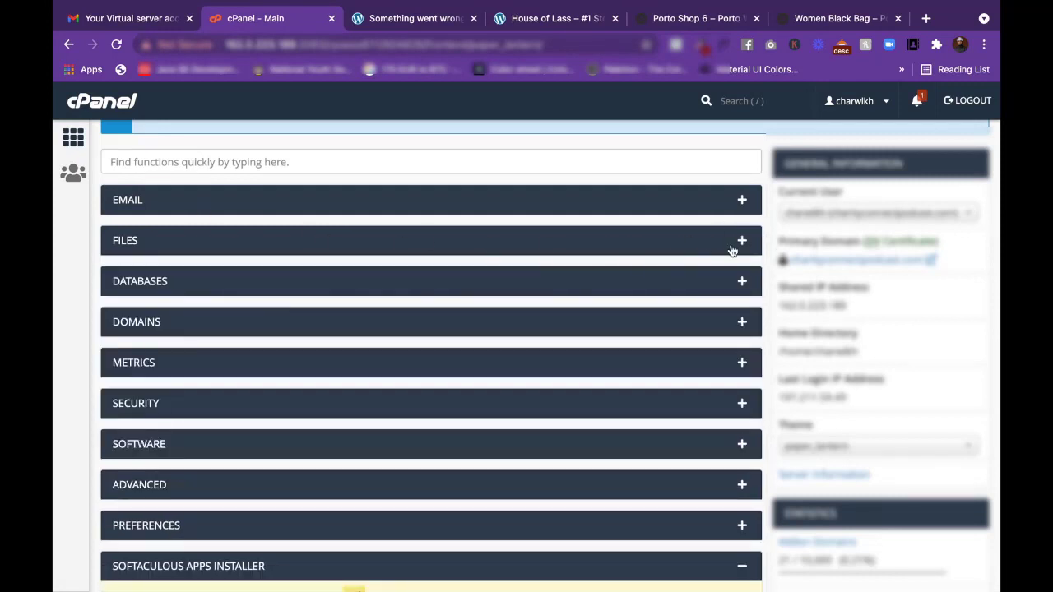
pyautogui.click(741, 242)
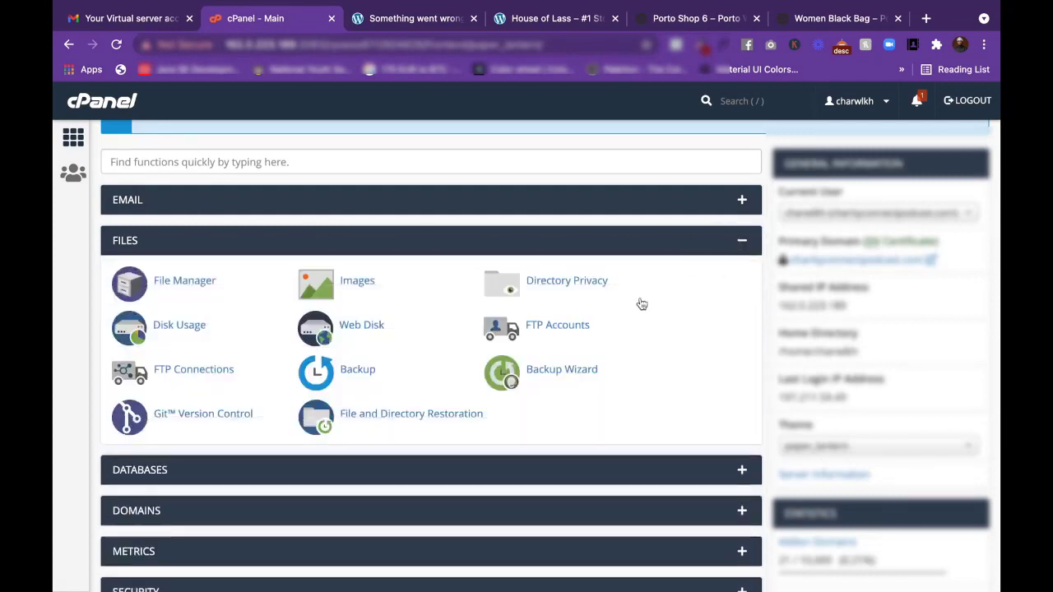
pyautogui.click(185, 284)
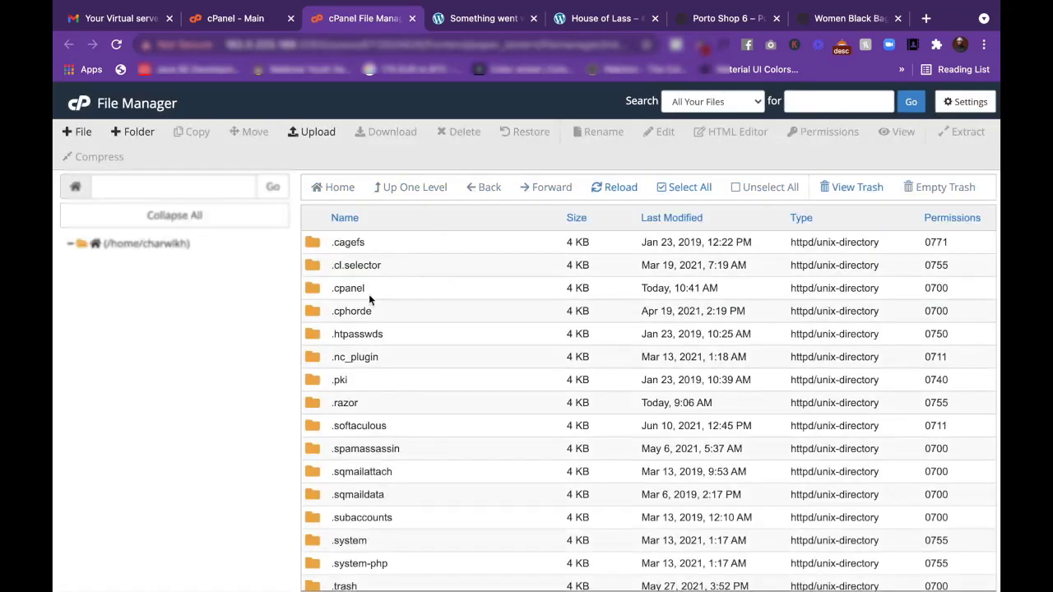
# Find the houseoflass.com folder in the directory tree and open its wp-content/themes folder.
pyautogui.scroll(-1, 187, 470)
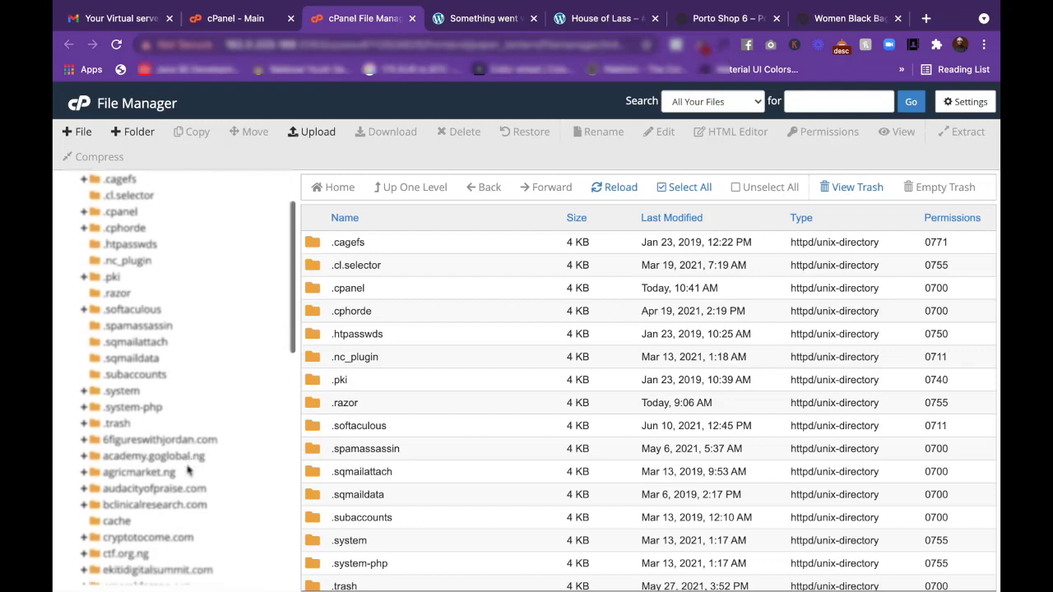
pyautogui.scroll(2, 188, 470)
pyautogui.scroll(-3, 188, 471)
pyautogui.scroll(-3, 187, 470)
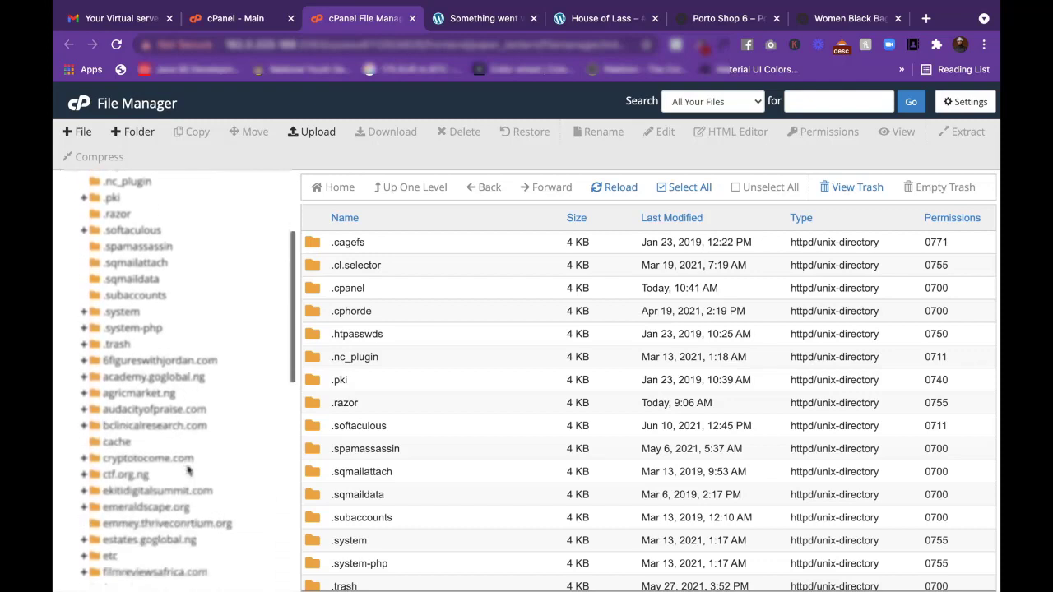
pyautogui.scroll(3, 188, 471)
pyautogui.scroll(4, 188, 471)
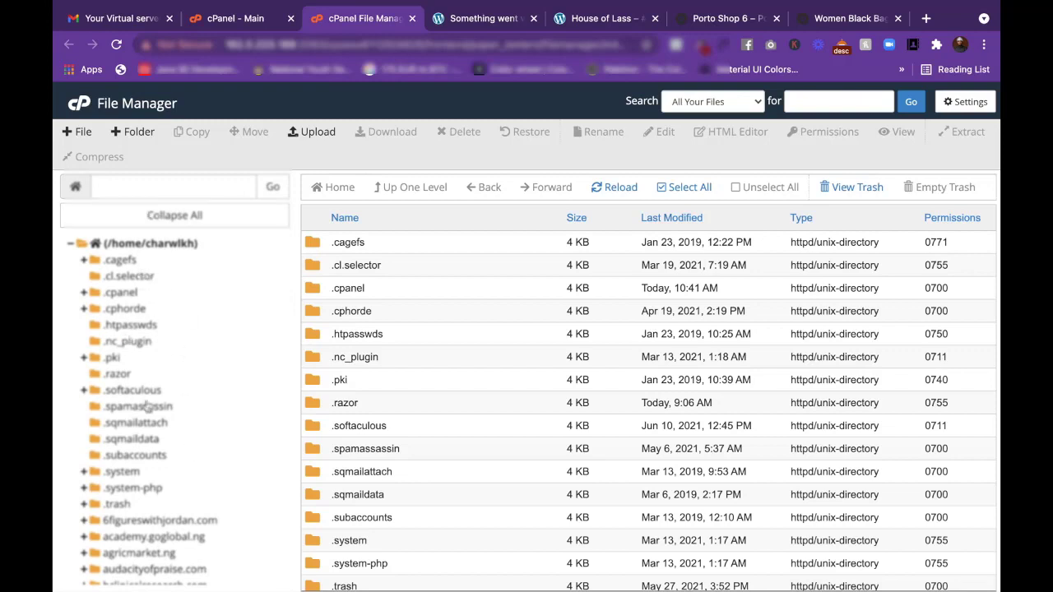
pyautogui.scroll(-5, 176, 403)
pyautogui.scroll(-4, 177, 403)
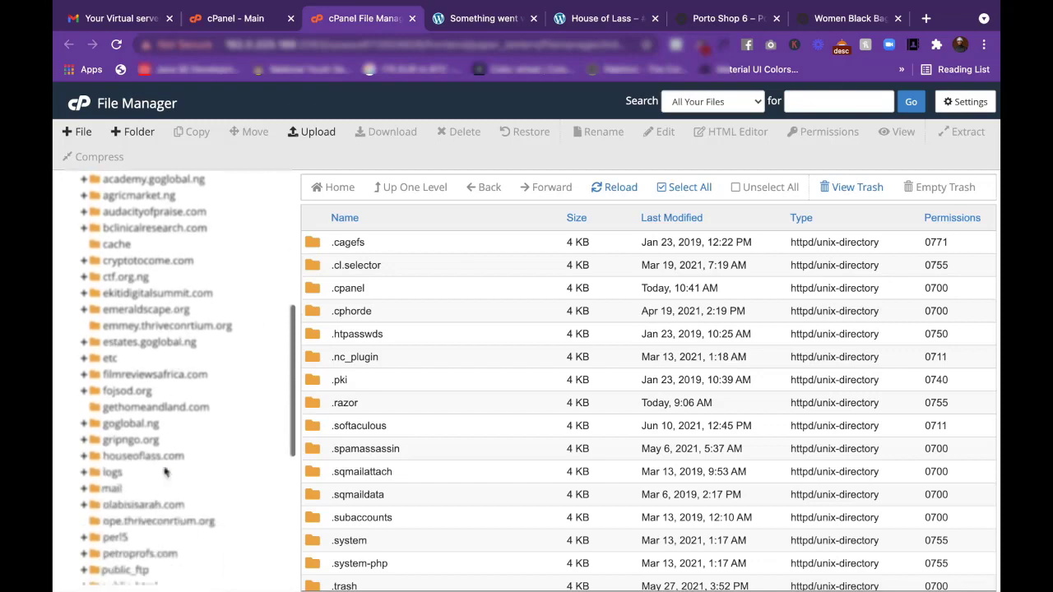
pyautogui.click(153, 457)
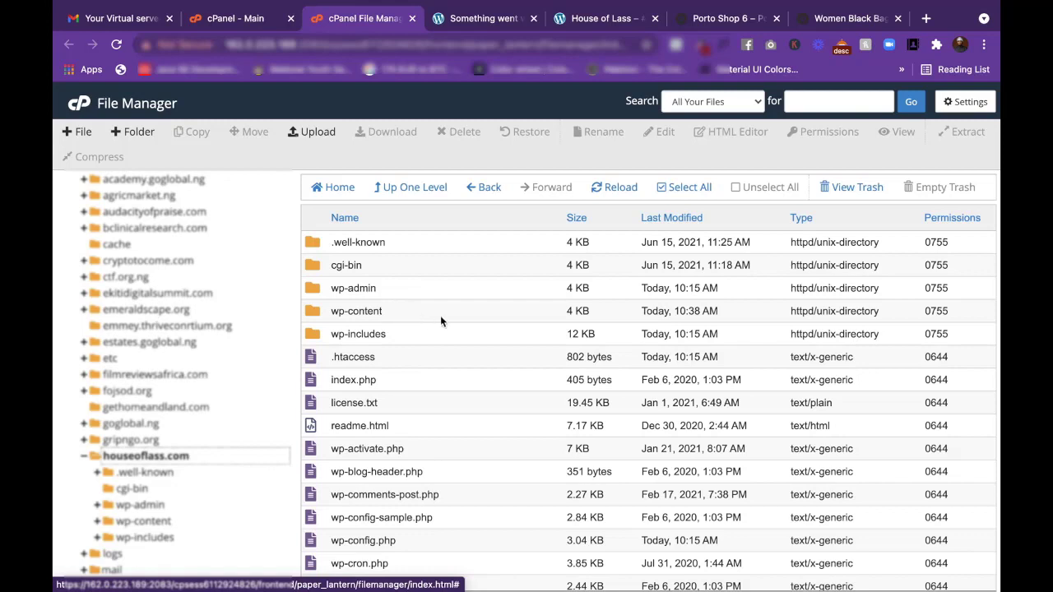
pyautogui.doubleClick(440, 315)
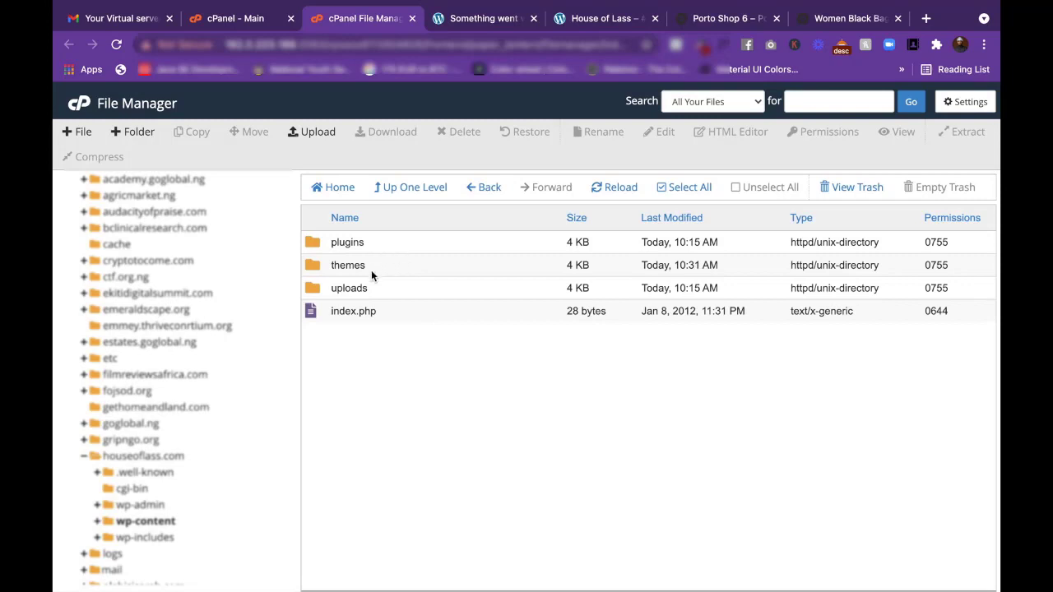
pyautogui.doubleClick(456, 265)
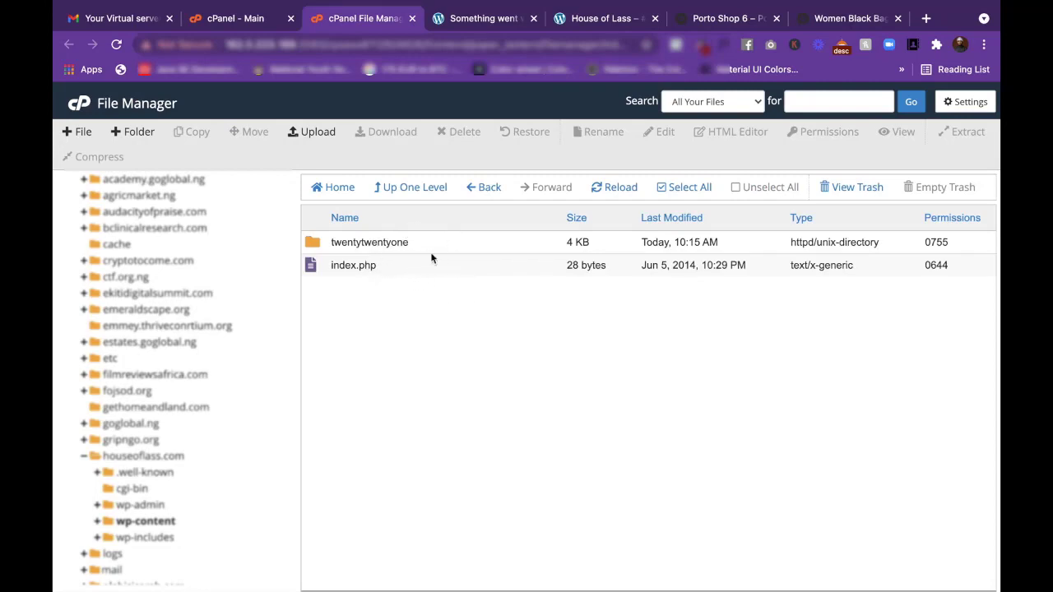
# Return to WordPress, leave the failed upload page and review the installed themes on the Themes page.
pyautogui.click(484, 20)
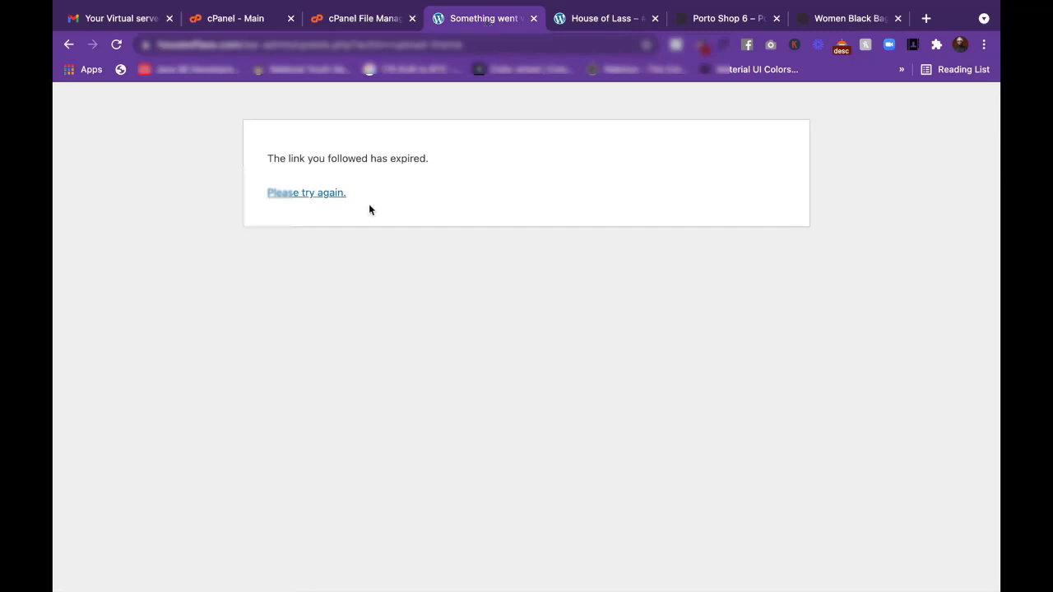
pyautogui.click(319, 194)
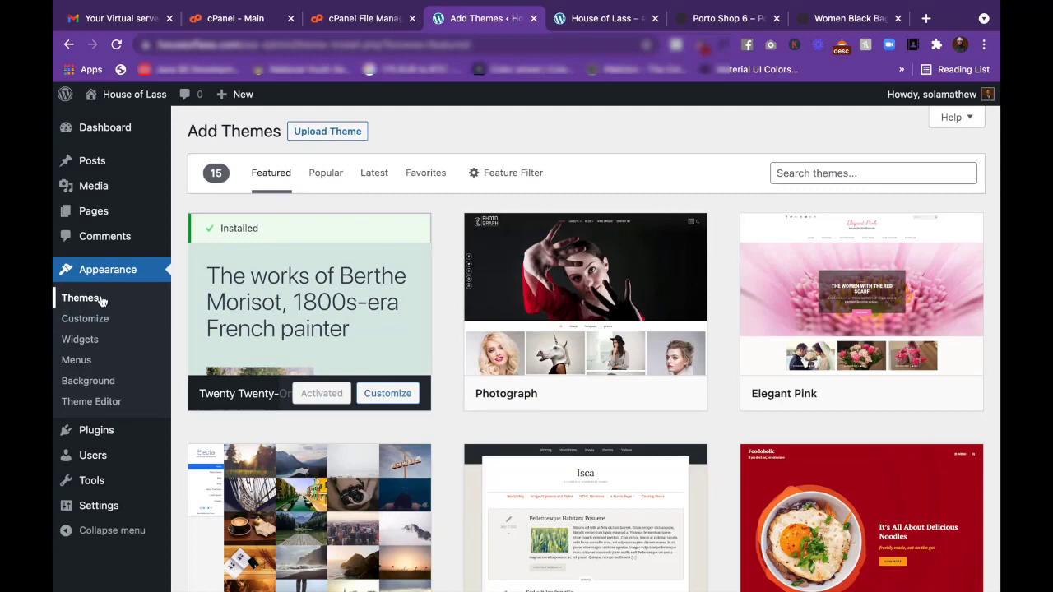
pyautogui.click(99, 304)
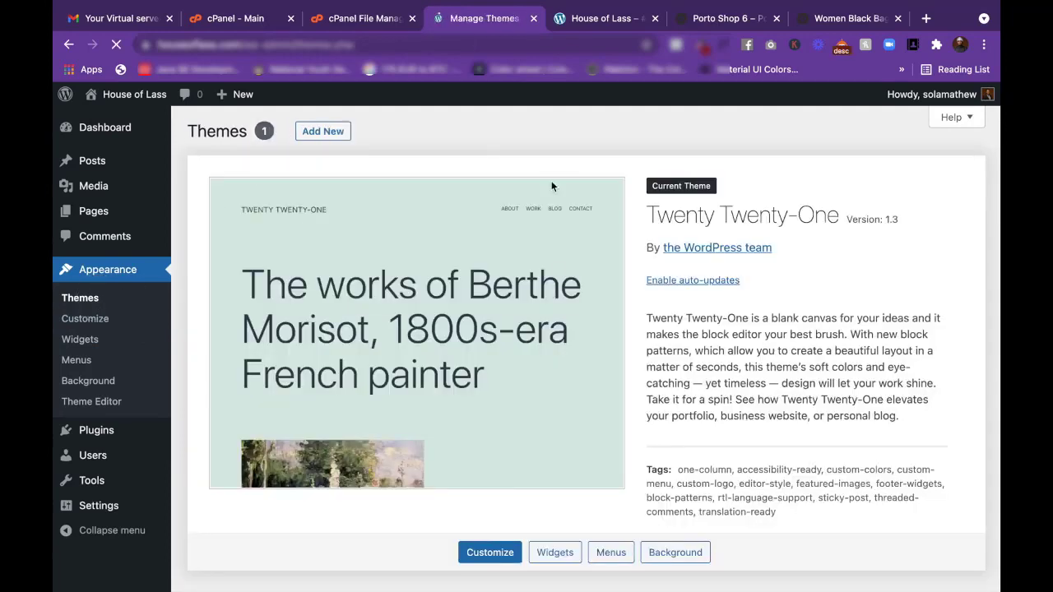
pyautogui.click(551, 181)
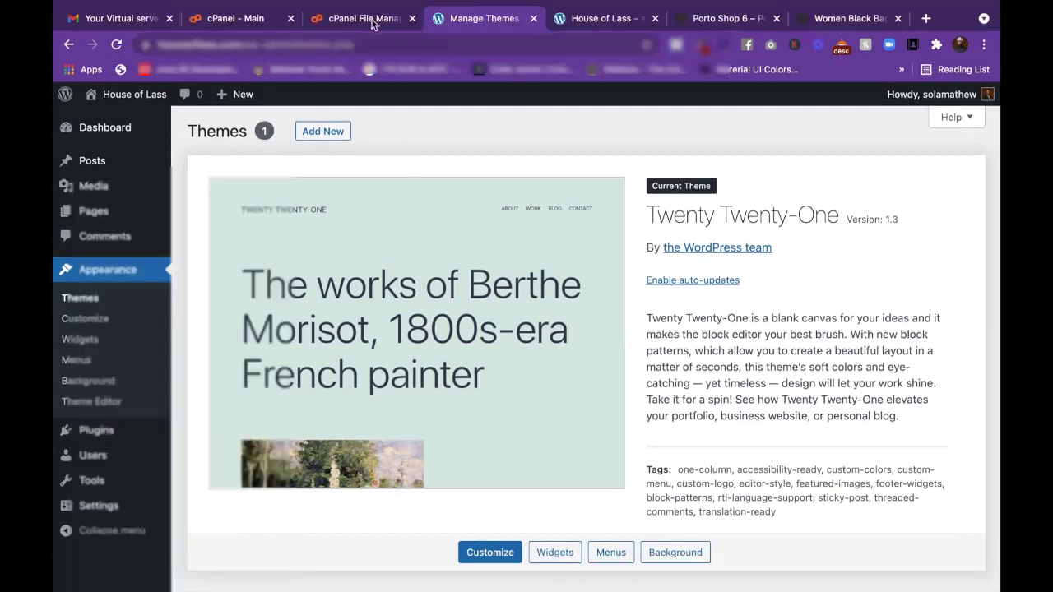
# Switch to cPanel File Manager and upload porto.zip from the Desktop to the houseoflass.com/wp-content/themes folder.
pyautogui.click(370, 20)
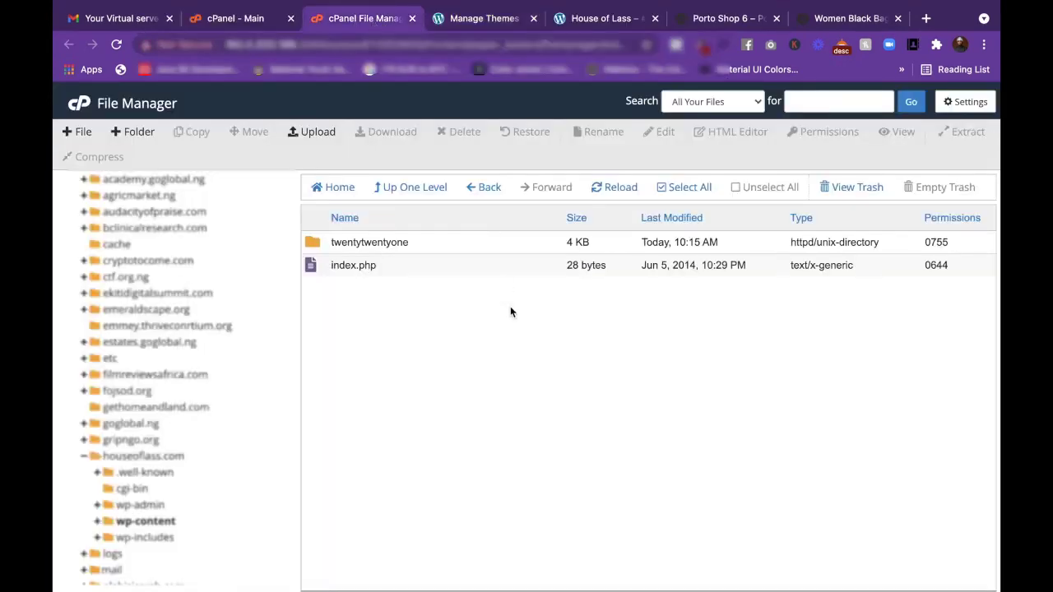
pyautogui.click(449, 320)
pyautogui.click(307, 131)
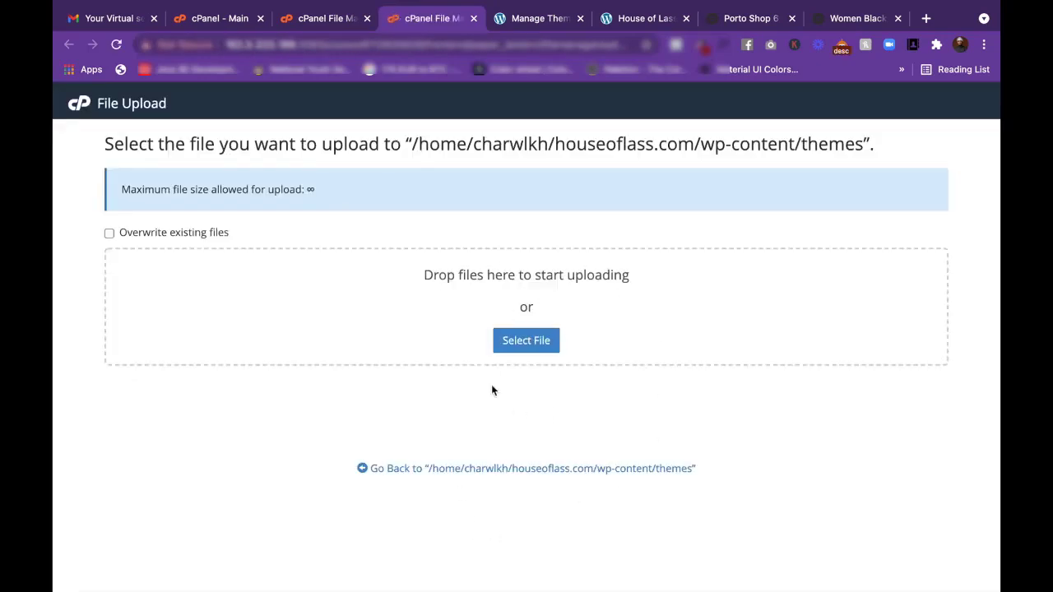
pyautogui.click(536, 344)
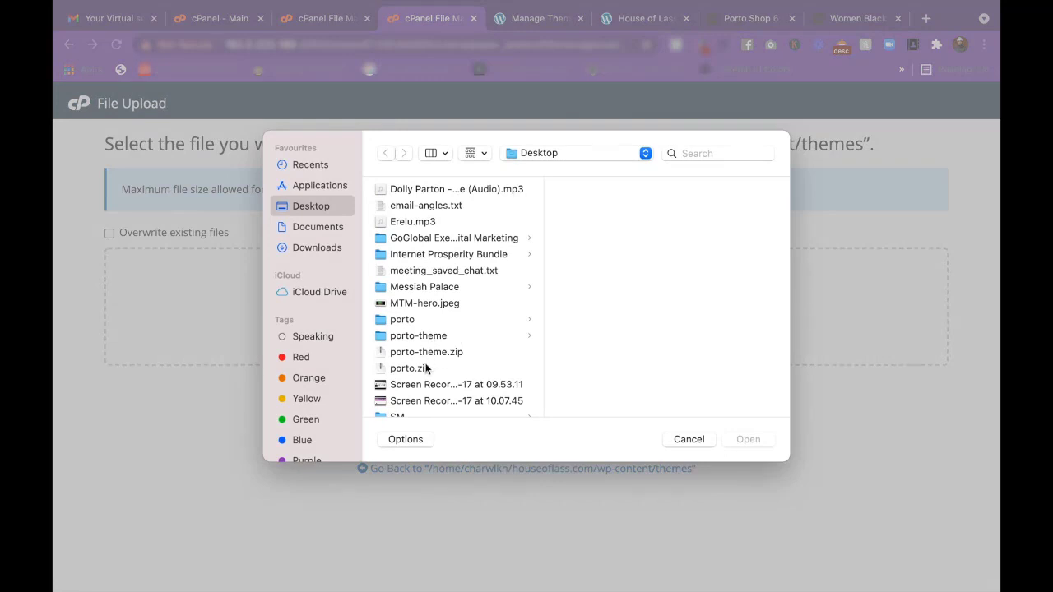
pyautogui.click(426, 370)
pyautogui.click(746, 440)
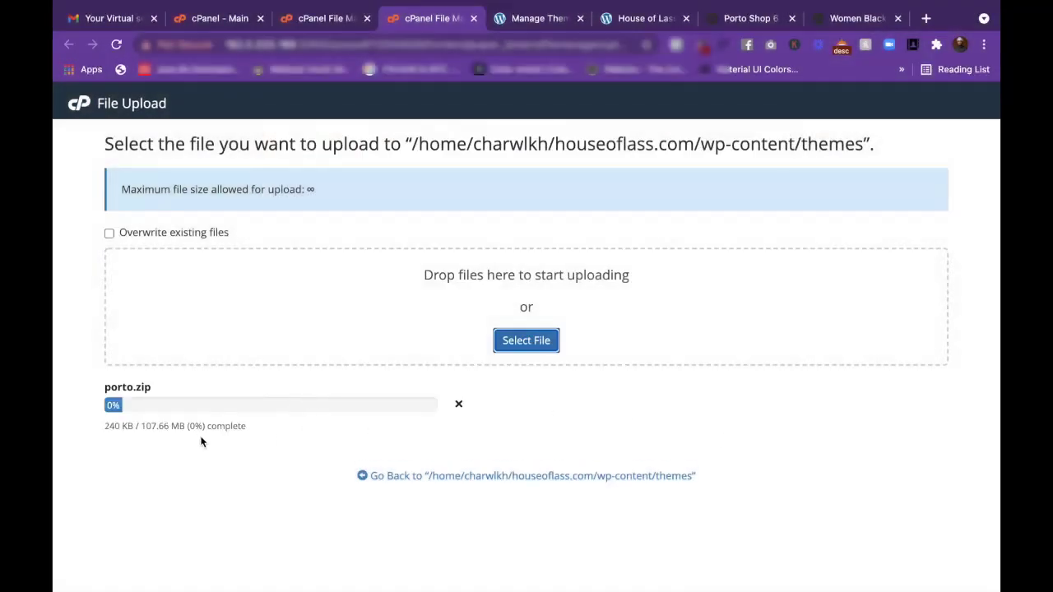
pyautogui.moveTo(141, 427); pyautogui.dragTo(173, 428)
pyautogui.click(181, 446)
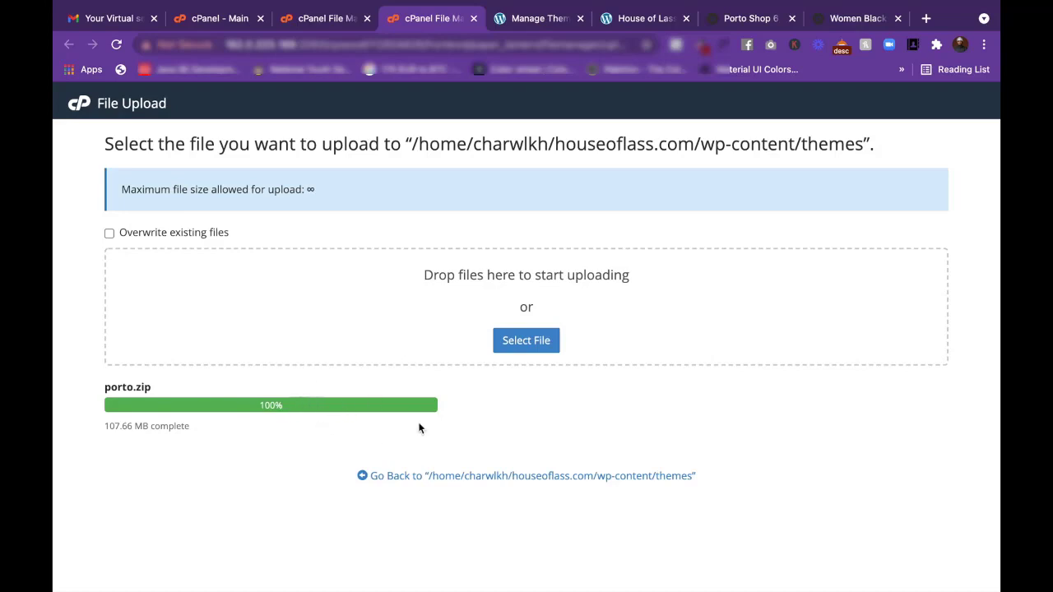
# Return to the themes folder, extract porto.zip into /houseoflass.com/wp-content/themes and reload the file list.
pyautogui.click(545, 479)
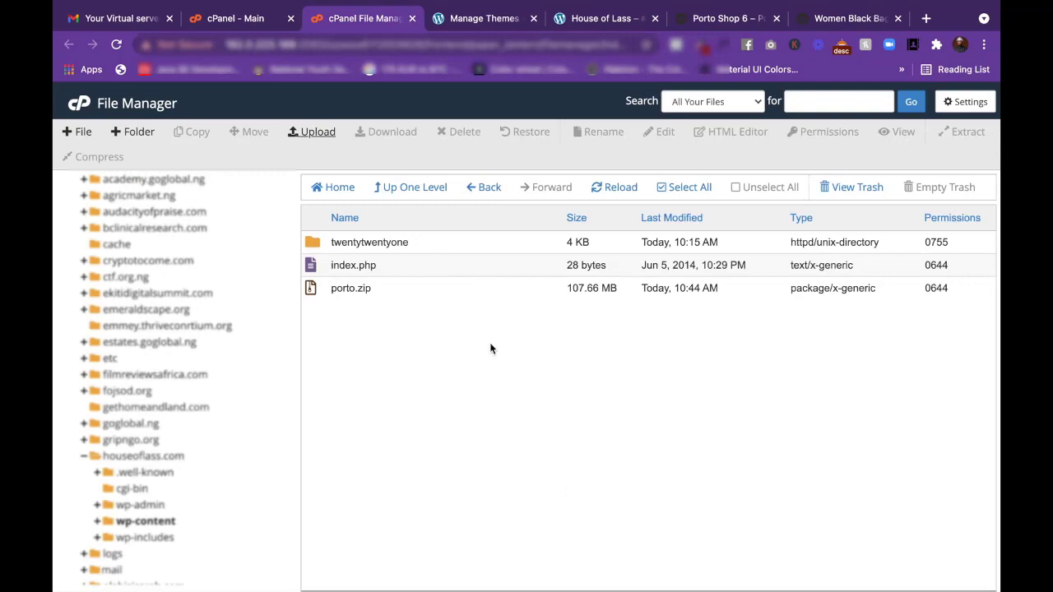
pyautogui.rightClick(364, 290)
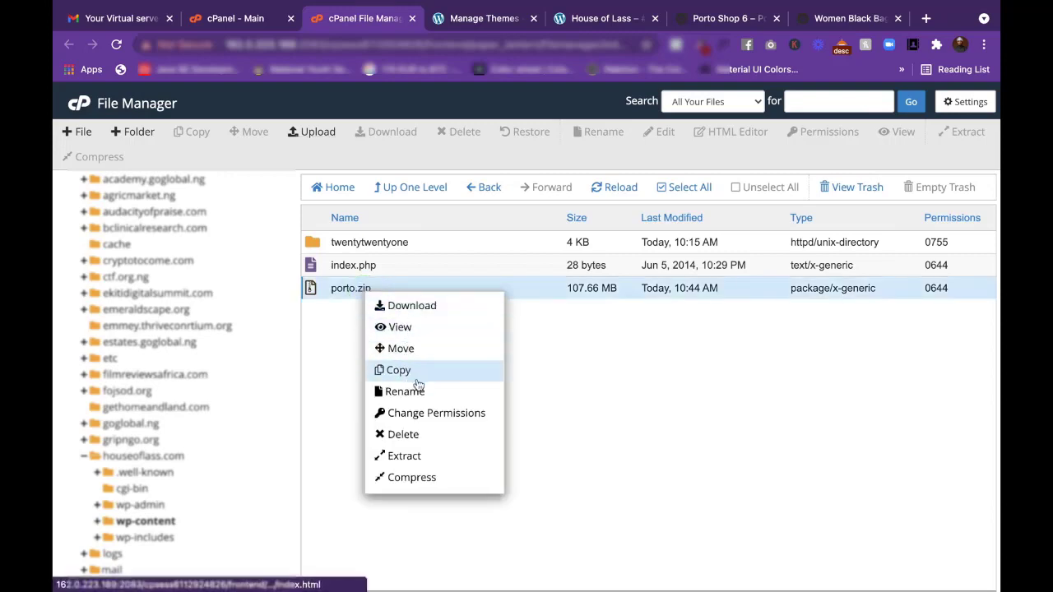
pyautogui.click(404, 456)
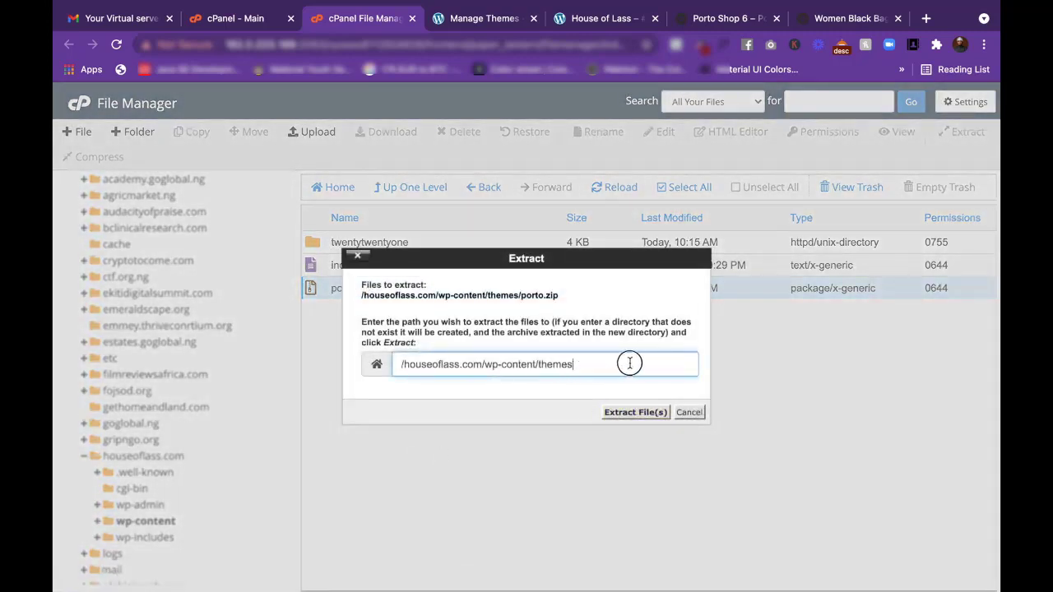
pyautogui.click(634, 414)
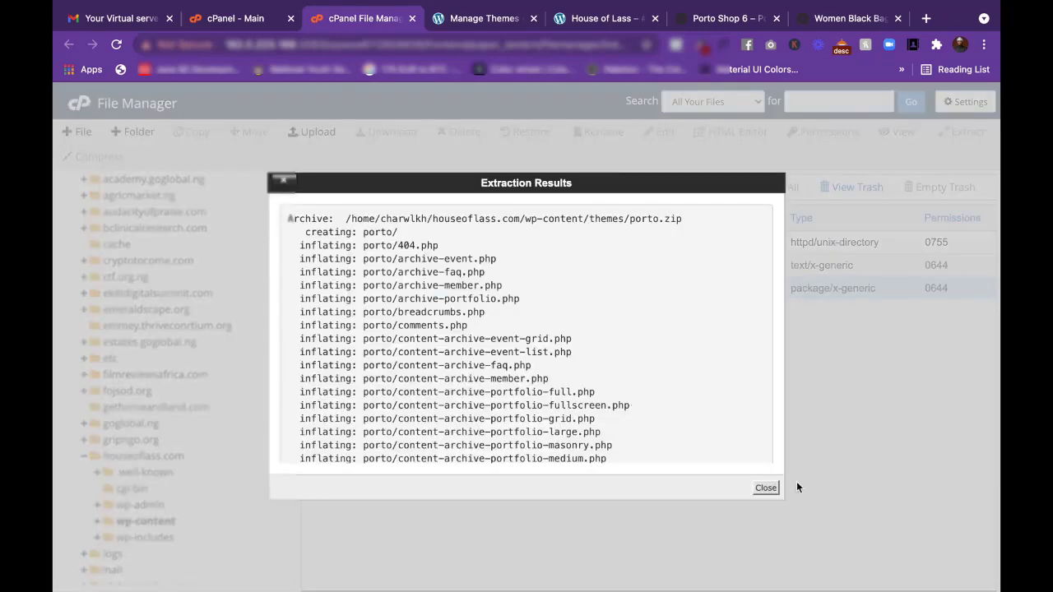
pyautogui.click(765, 489)
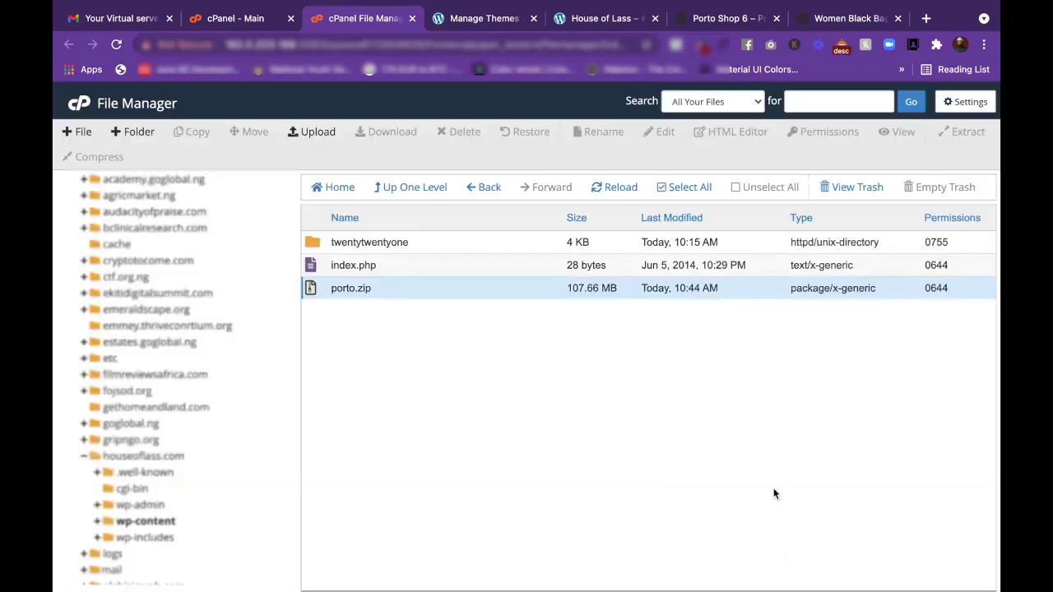
pyautogui.click(616, 195)
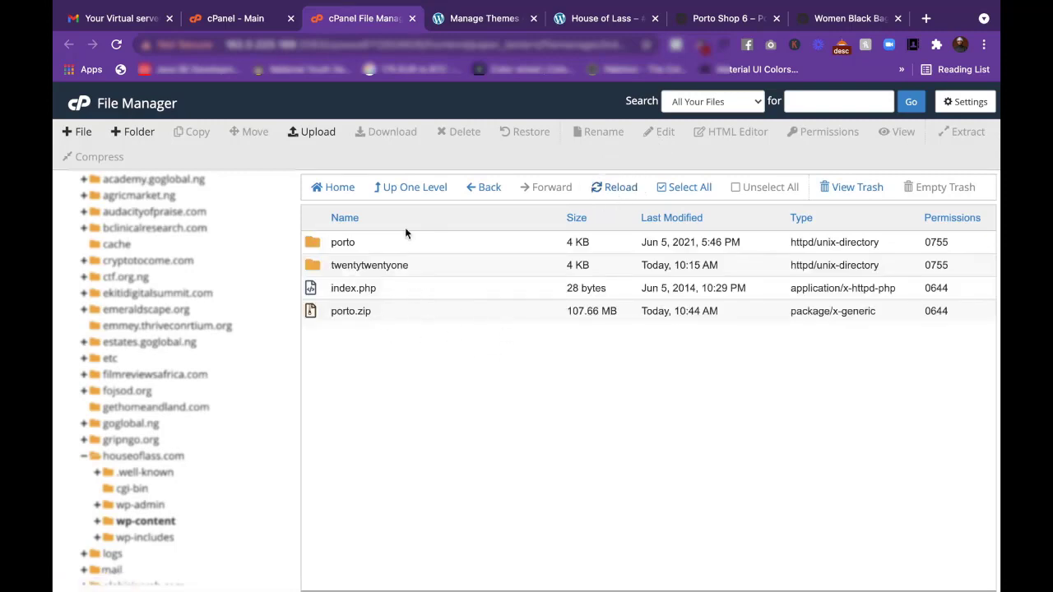
# Switch to WordPress and reload the Themes page to check for the Porto theme.
pyautogui.click(474, 20)
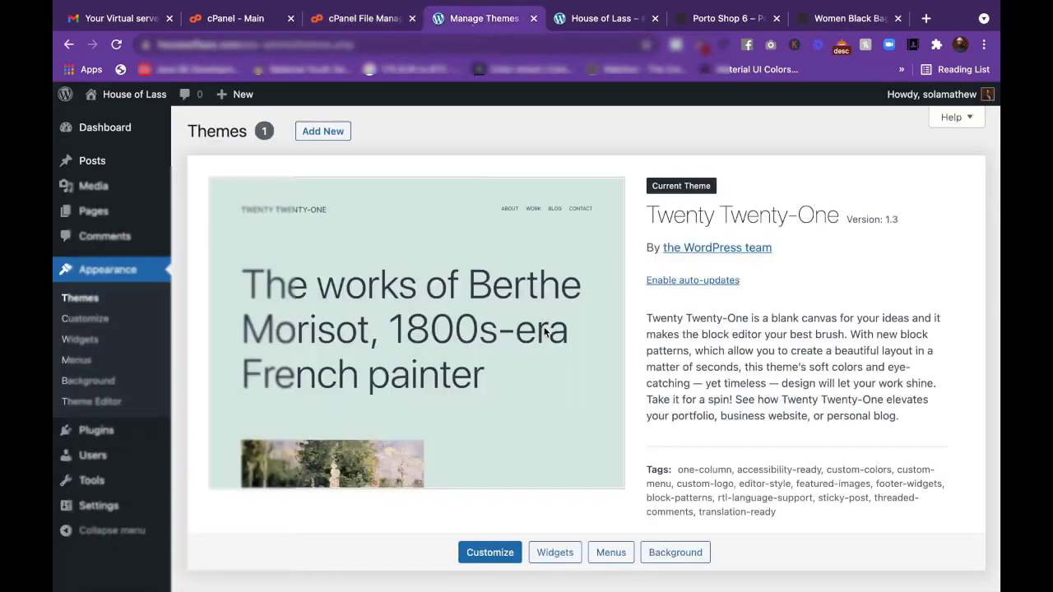
pyautogui.rightClick(438, 124)
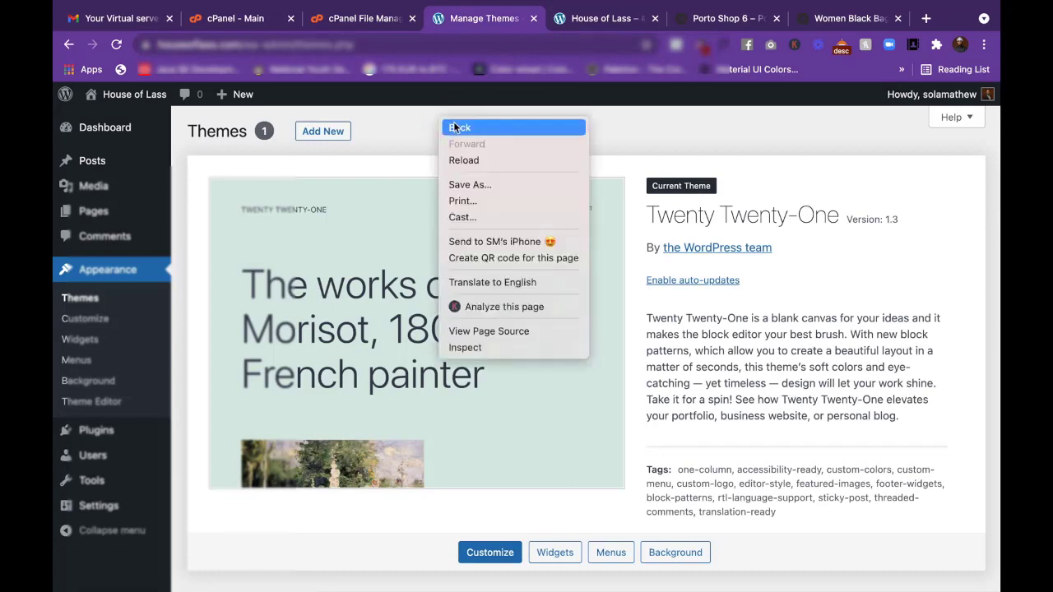
pyautogui.click(483, 164)
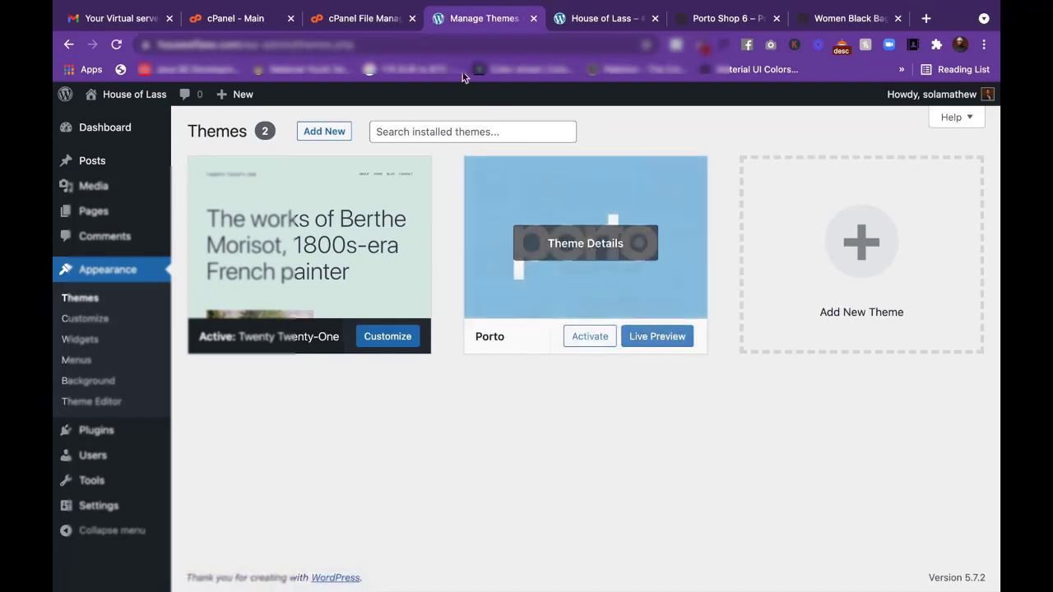
# Switch to cPanel File Manager and permanently delete porto.zip from the themes folder, skipping the trash.
pyautogui.click(376, 17)
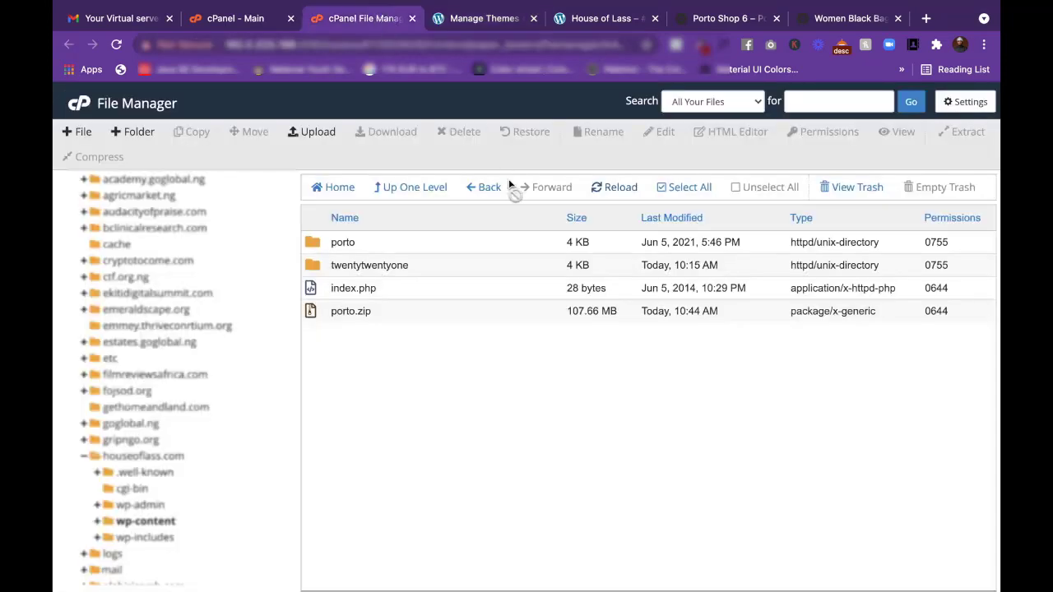
pyautogui.click(540, 311)
pyautogui.rightClick(541, 311)
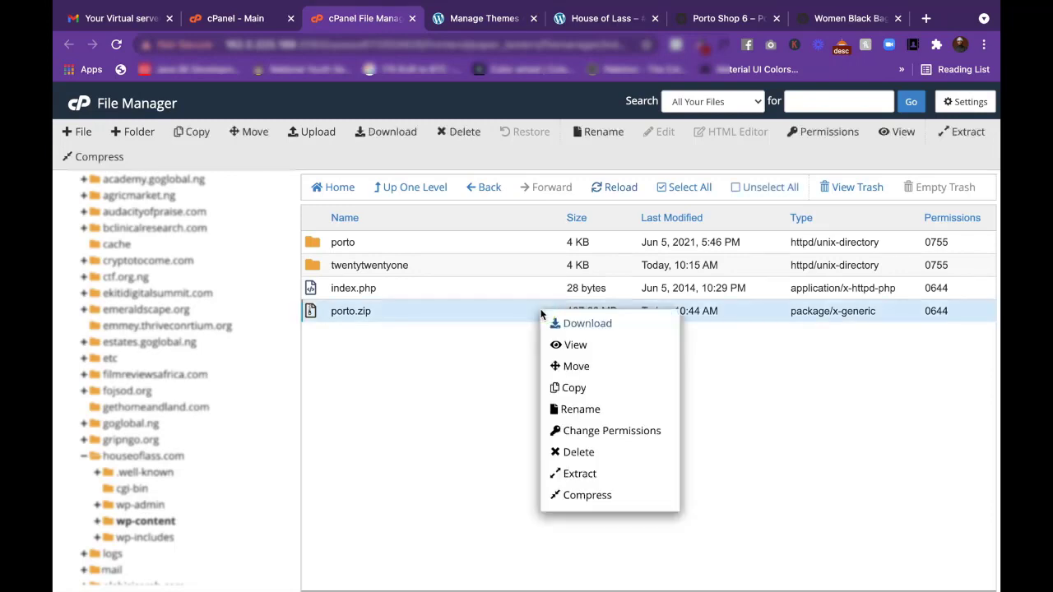
pyautogui.click(578, 451)
pyautogui.click(374, 342)
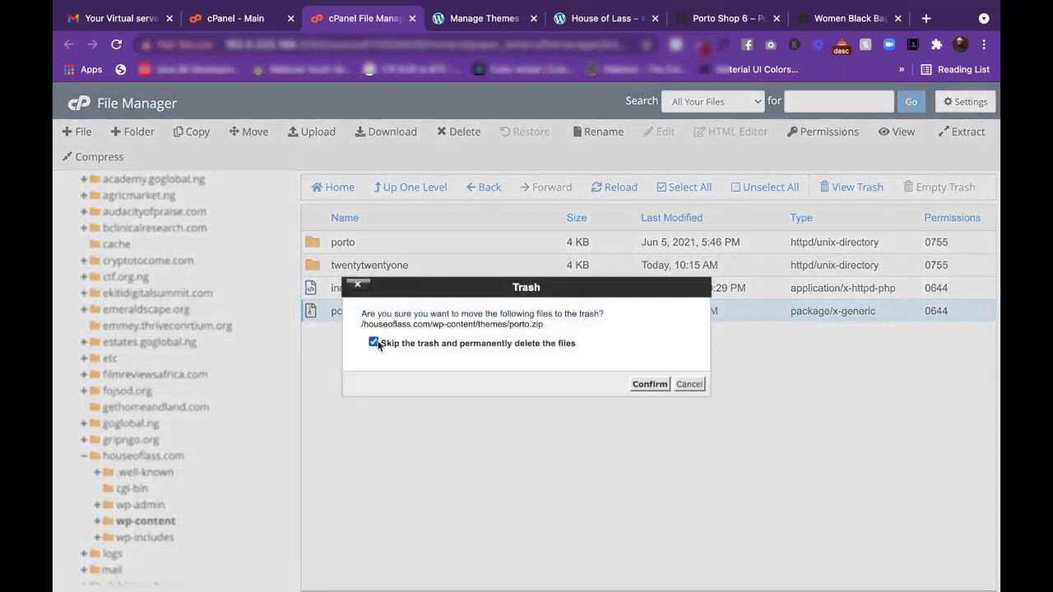
pyautogui.click(655, 387)
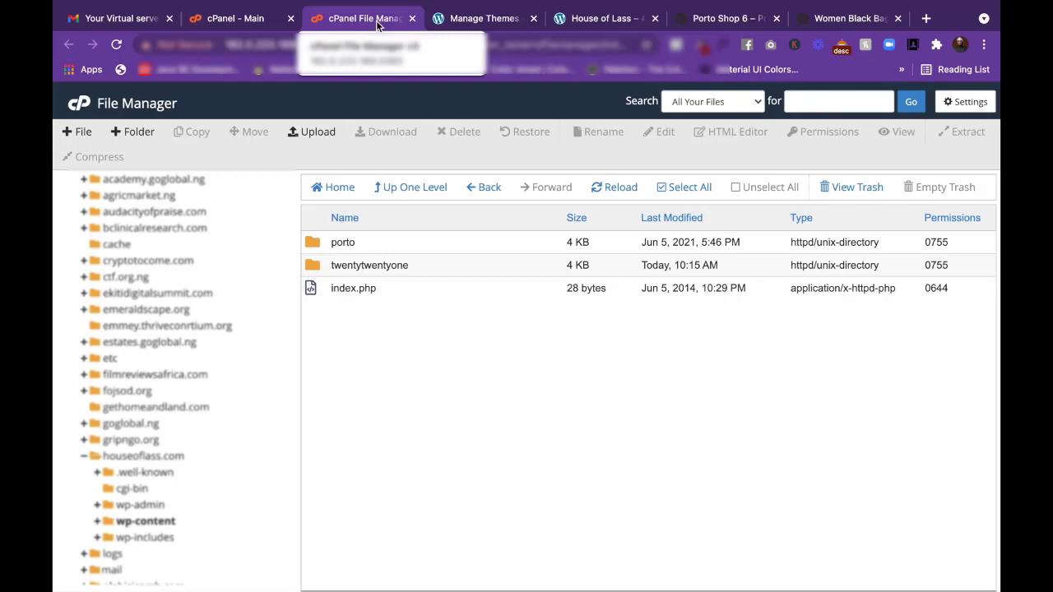
# Switch back to the WordPress Themes page and activate the Porto theme.
pyautogui.click(483, 19)
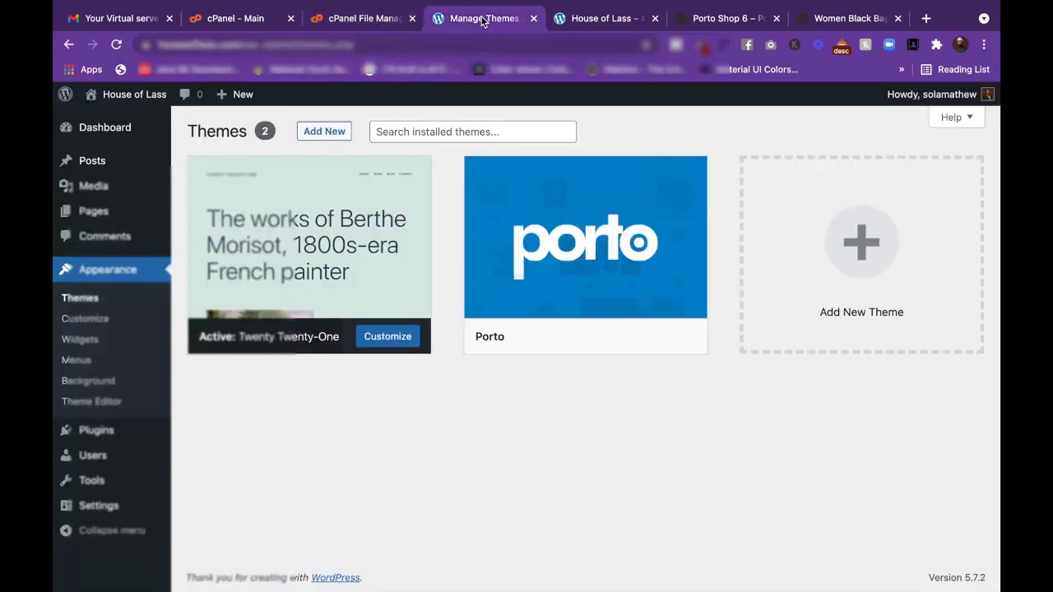
pyautogui.moveTo(613, 313)
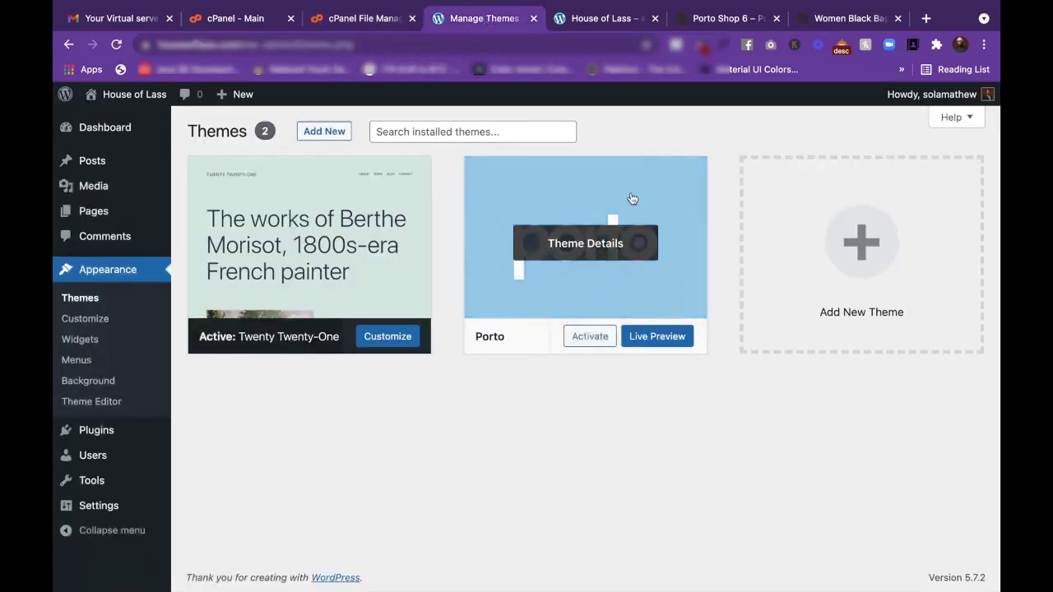
pyautogui.click(589, 341)
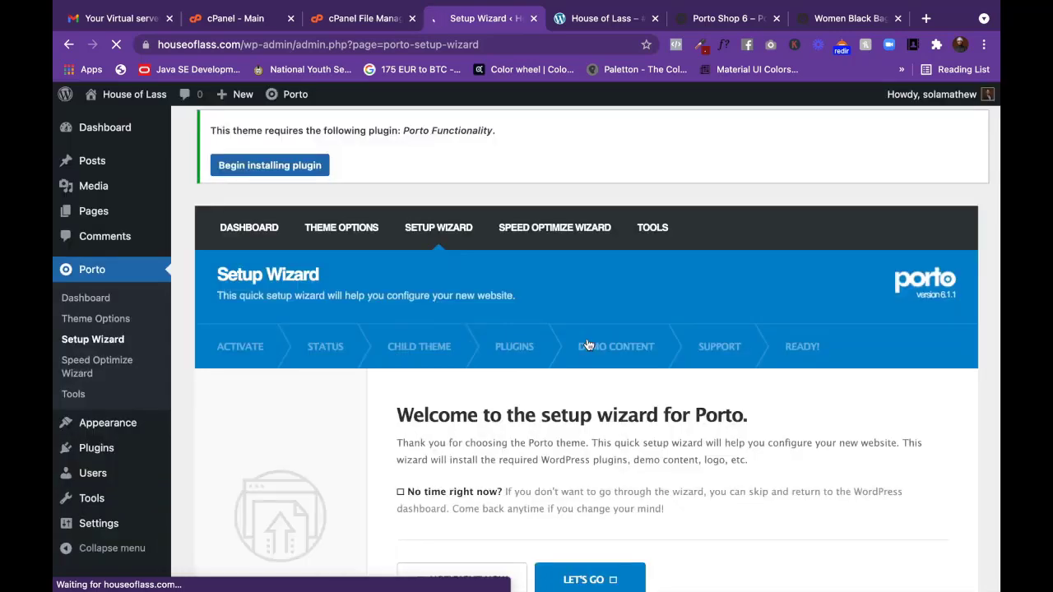
# Start the Porto setup wizard from its welcome page and continue past the Activate Porto Theme stage.
pyautogui.scroll(-2, 587, 490)
pyautogui.scroll(-1, 588, 486)
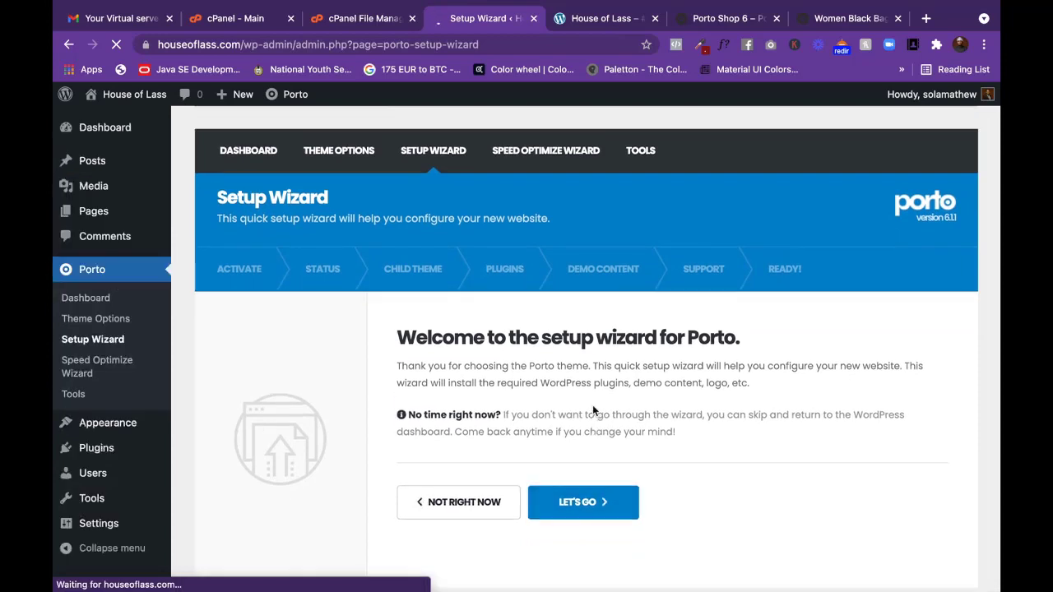
pyautogui.scroll(-1, 592, 405)
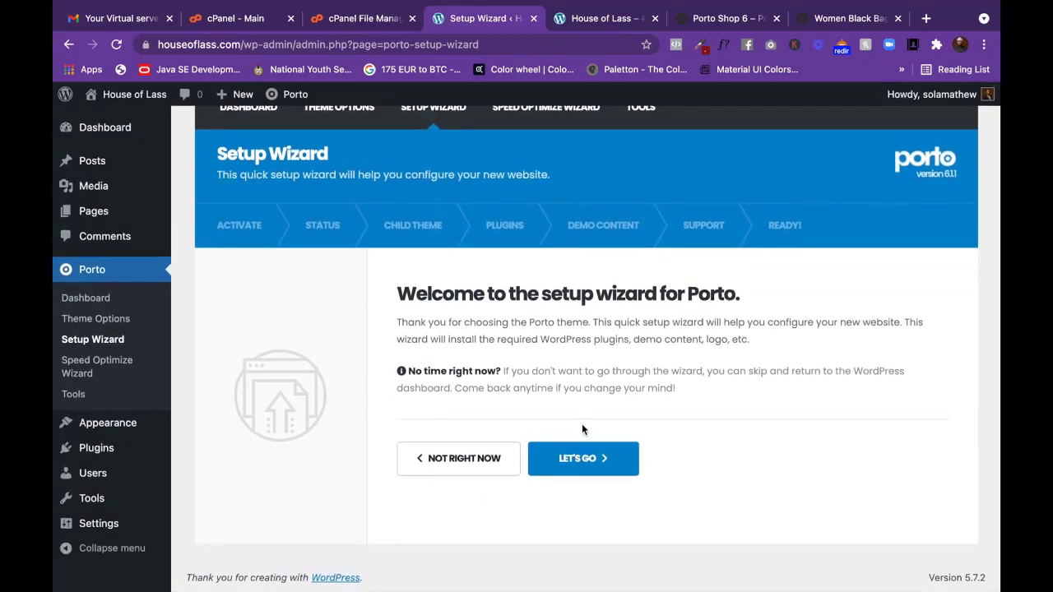
pyautogui.scroll(2, 607, 176)
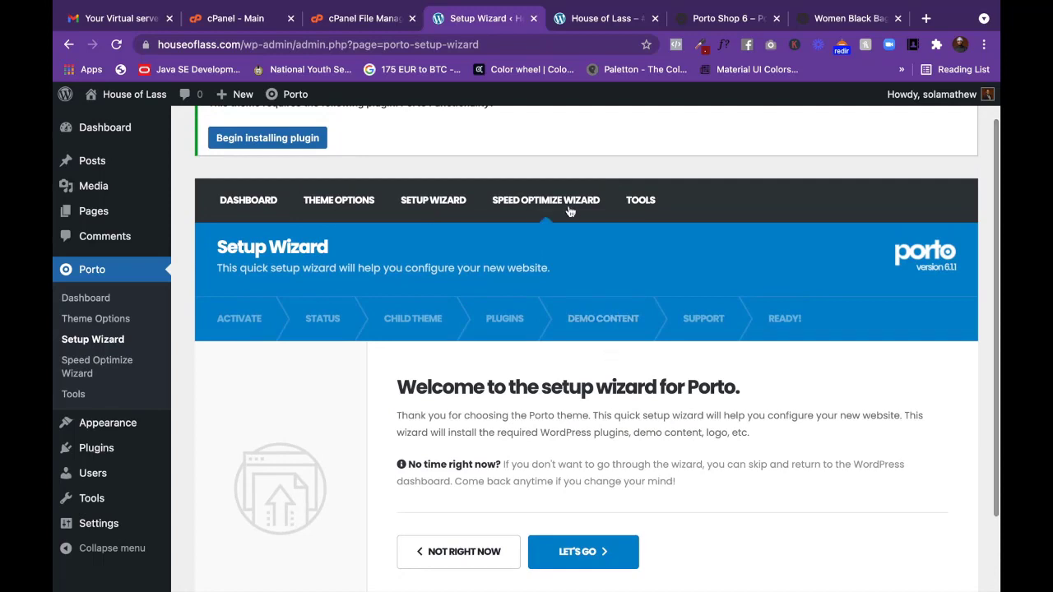
pyautogui.scroll(-2, 603, 318)
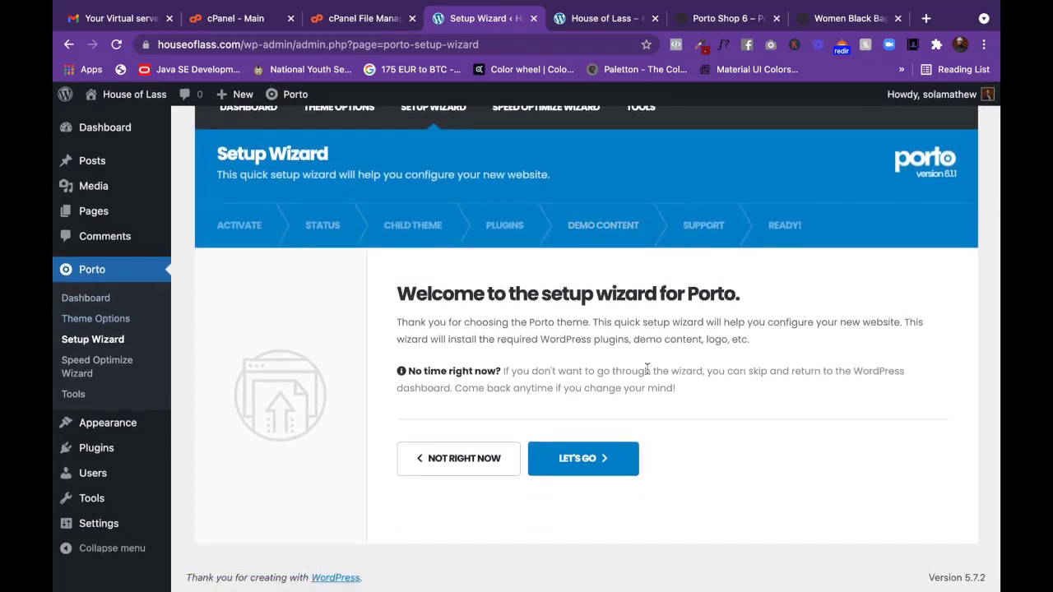
pyautogui.click(587, 458)
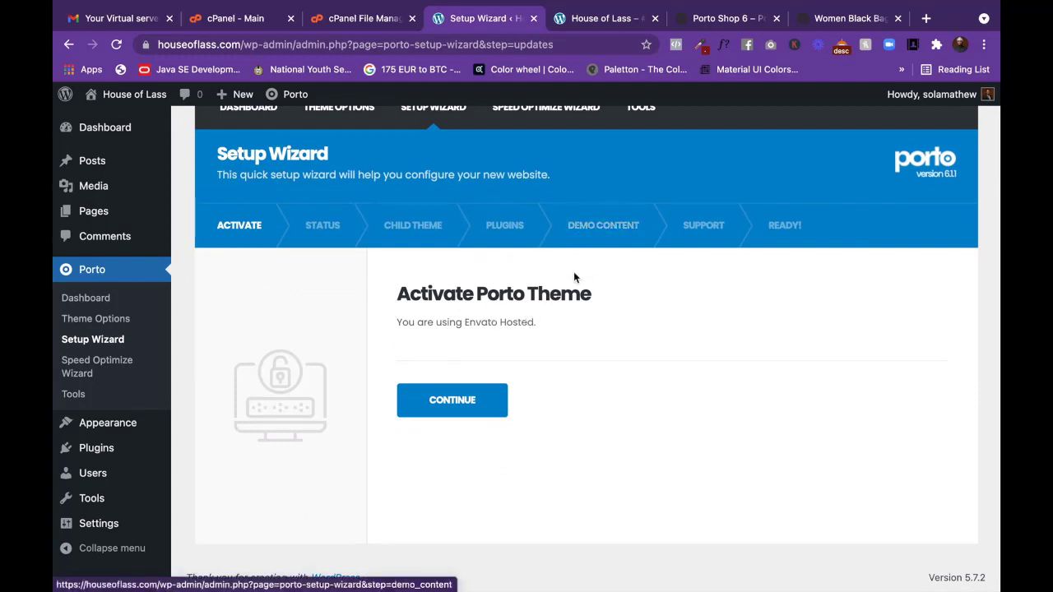
pyautogui.click(454, 400)
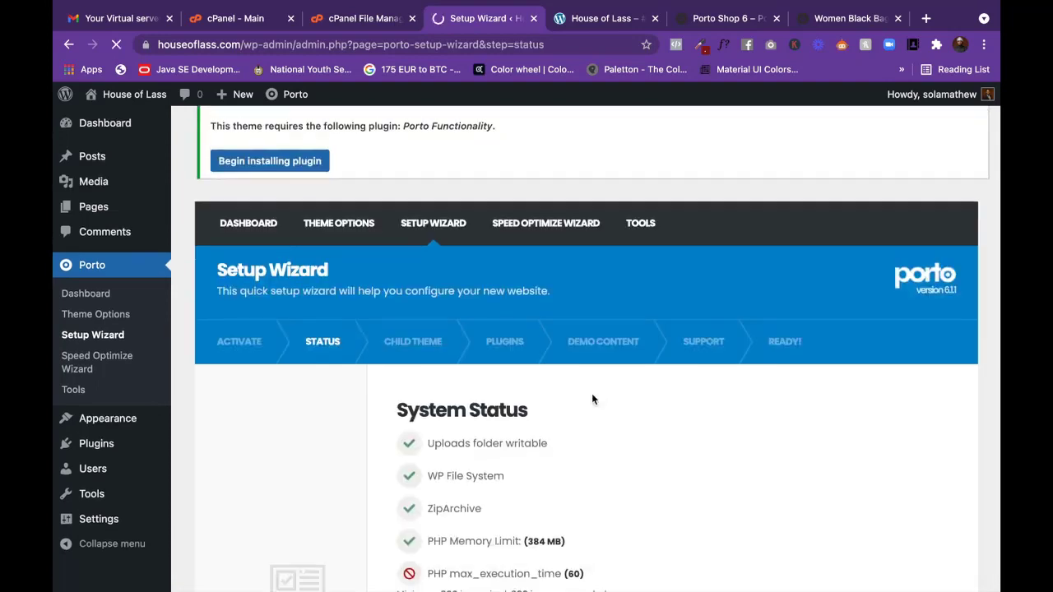
# Examine the System Status checks, comparing PHP max_execution_time and max_input_vars with their required minimums.
pyautogui.scroll(-3, 592, 399)
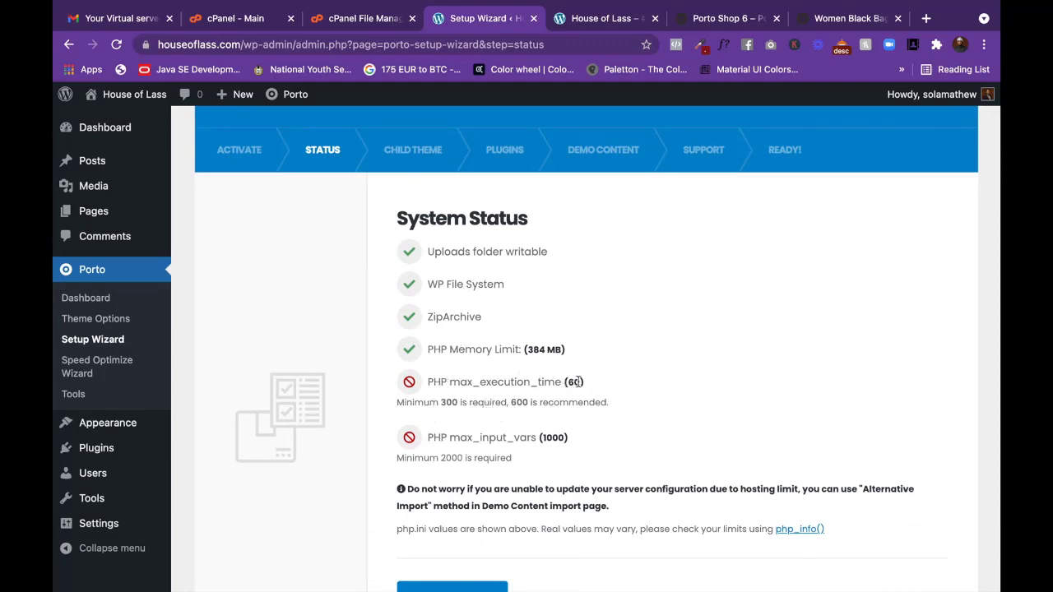
pyautogui.moveTo(578, 382)
pyautogui.mouseDown()
pyautogui.moveTo(618, 384)
pyautogui.moveTo(543, 382)
pyautogui.moveTo(609, 373)
pyautogui.moveTo(544, 384)
pyautogui.moveTo(575, 379)
pyautogui.mouseUp()
pyautogui.scroll(-2, 488, 354)
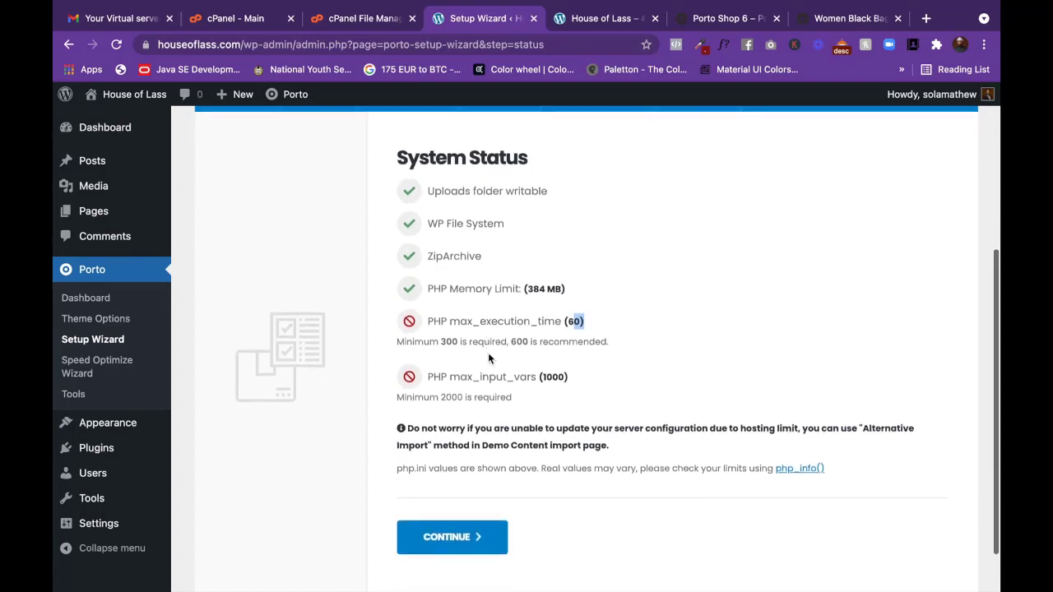
pyautogui.click(468, 345)
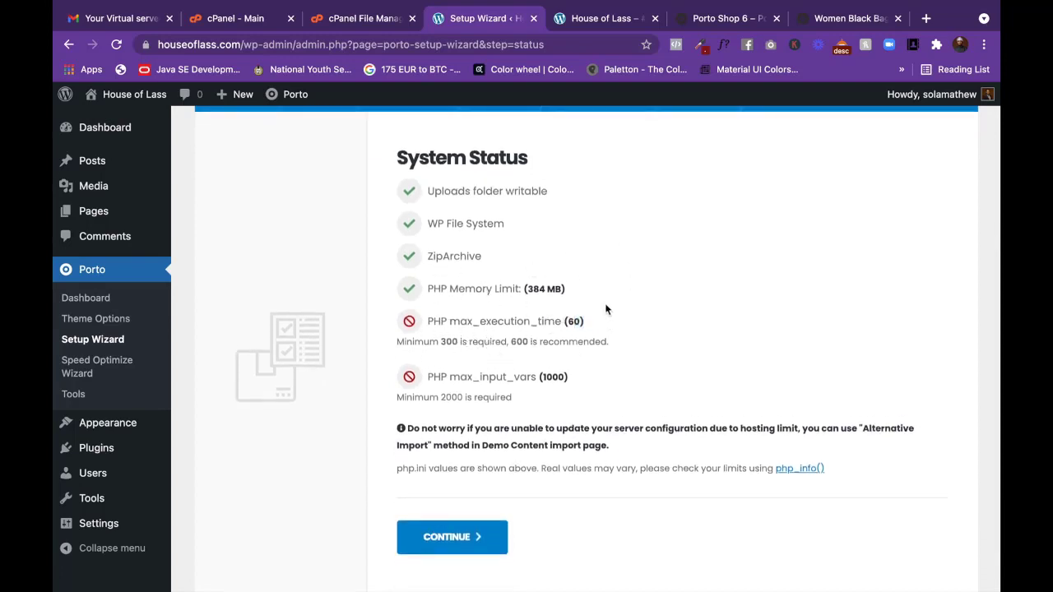
pyautogui.moveTo(442, 322); pyautogui.dragTo(595, 327)
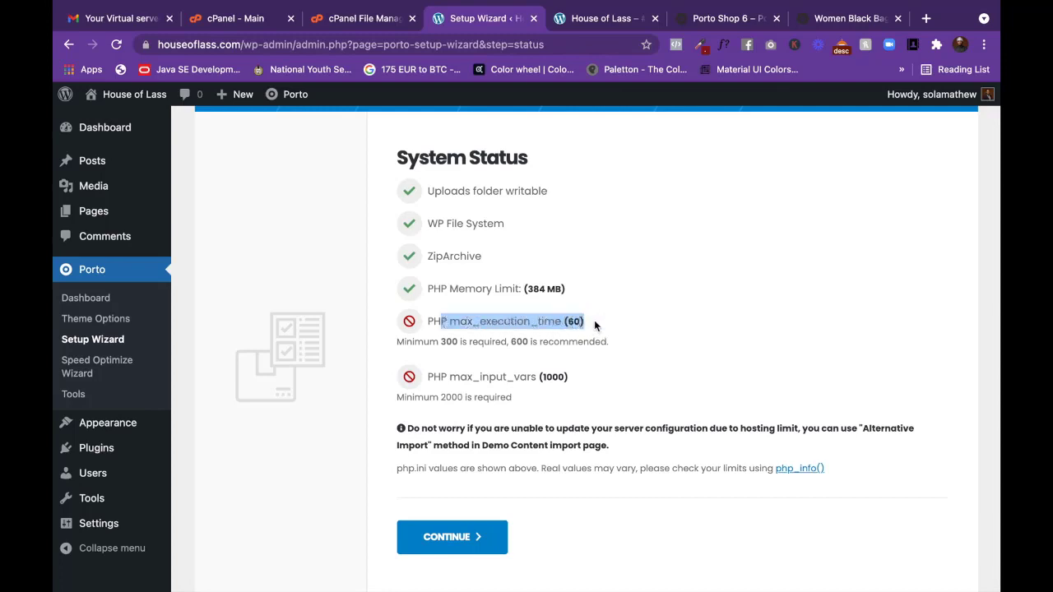
pyautogui.moveTo(438, 342); pyautogui.dragTo(470, 343)
pyautogui.click(455, 342)
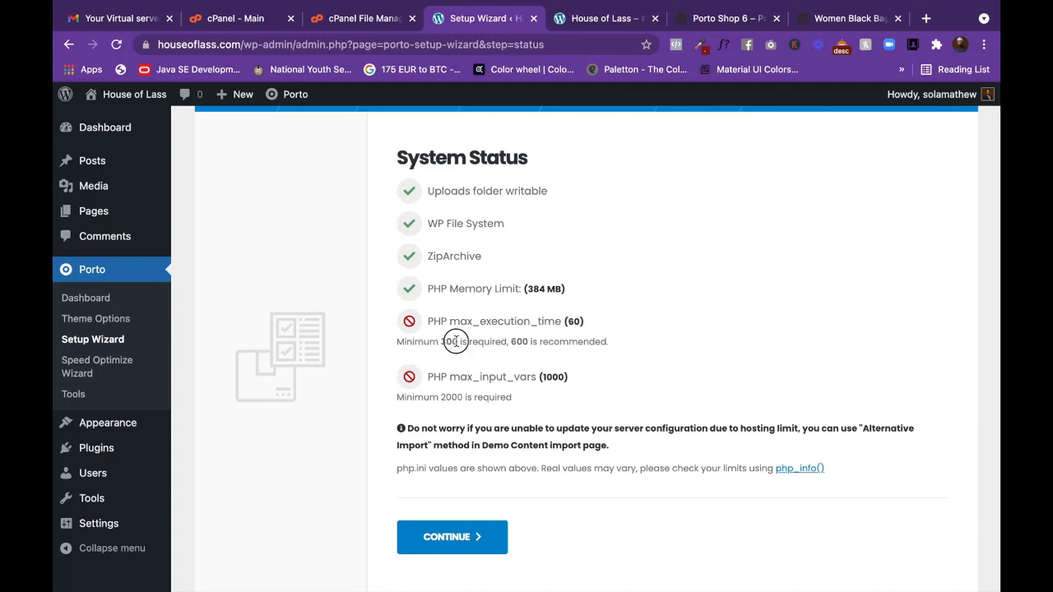
pyautogui.moveTo(510, 342); pyautogui.dragTo(543, 342)
pyautogui.click(523, 362)
pyautogui.scroll(-1, 524, 361)
pyautogui.scroll(1, 522, 357)
pyautogui.moveTo(429, 380); pyautogui.dragTo(510, 378)
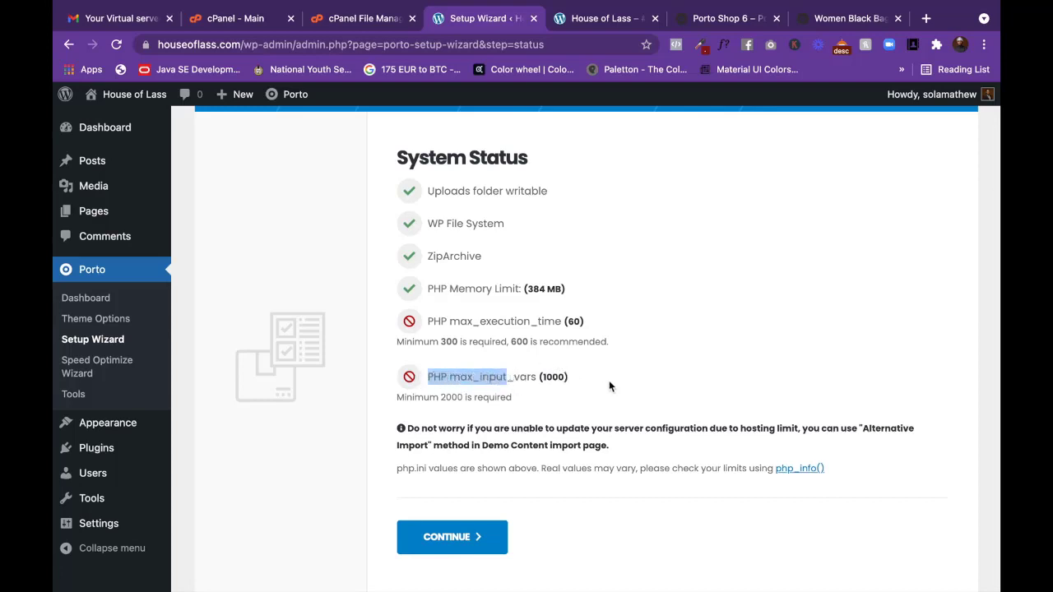
pyautogui.scroll(1, 605, 382)
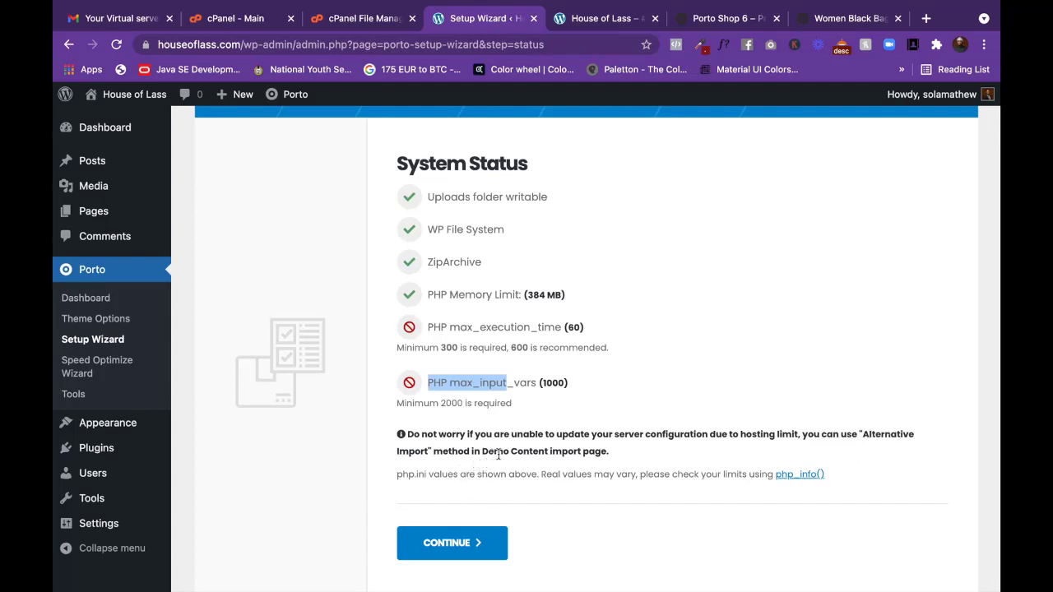
pyautogui.scroll(1, 599, 462)
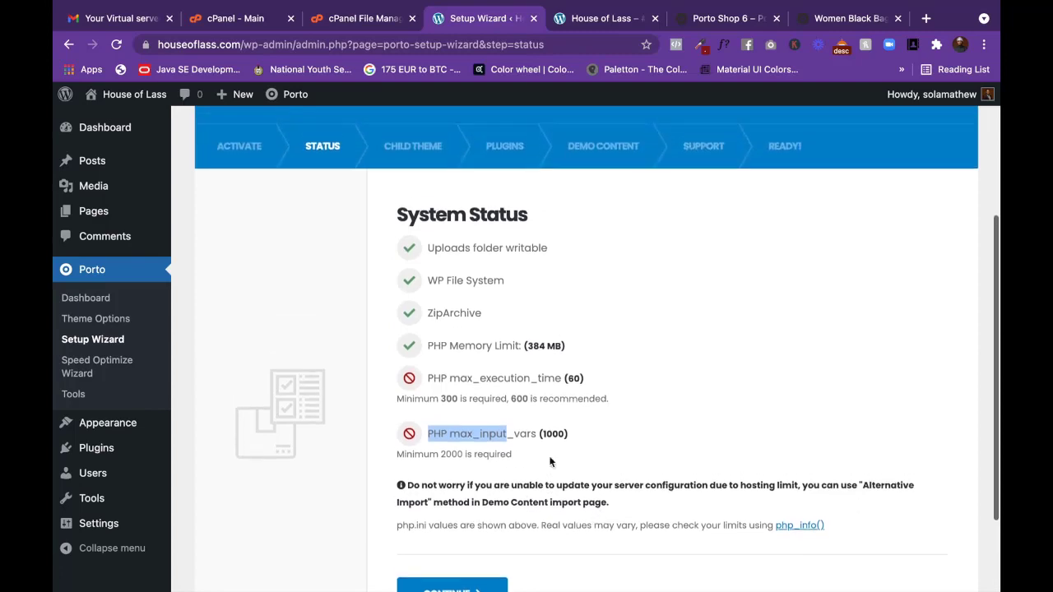
# Continue past System Status and skip the child theme setup to reach the Default Plugins list.
pyautogui.click(473, 586)
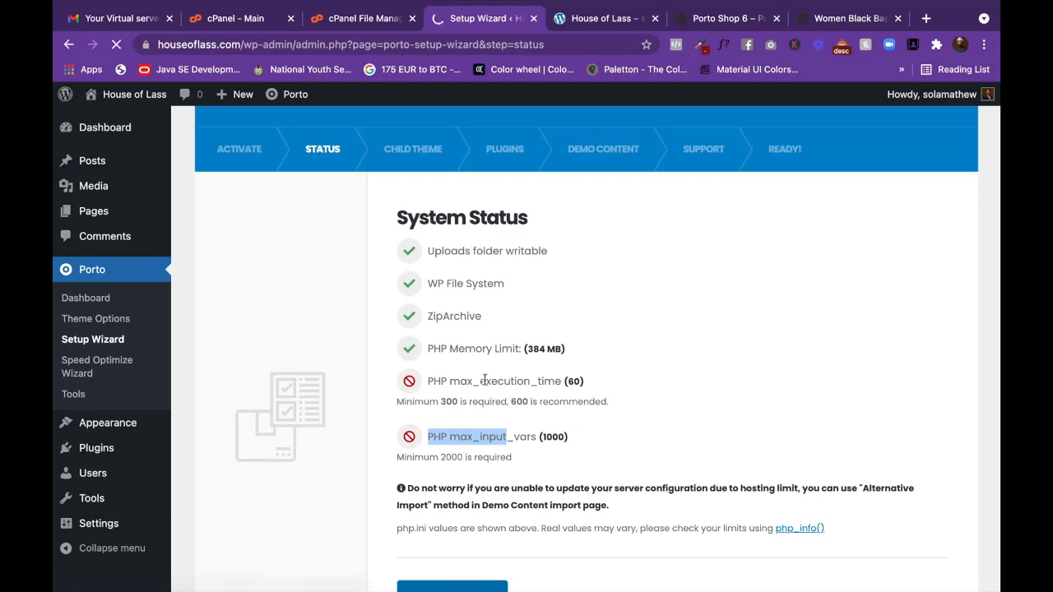
pyautogui.scroll(-3, 494, 378)
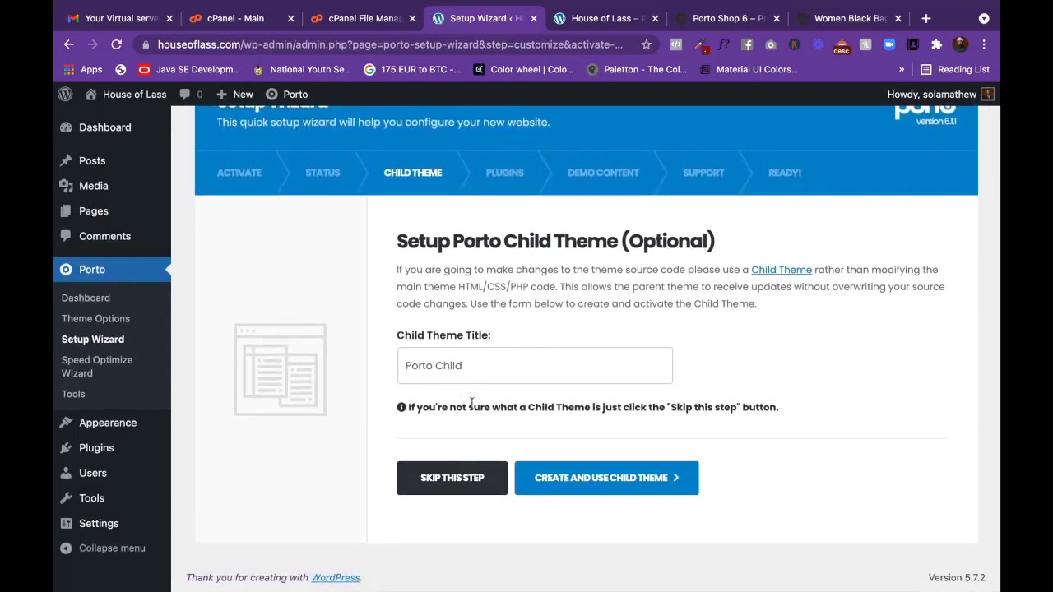
pyautogui.click(468, 486)
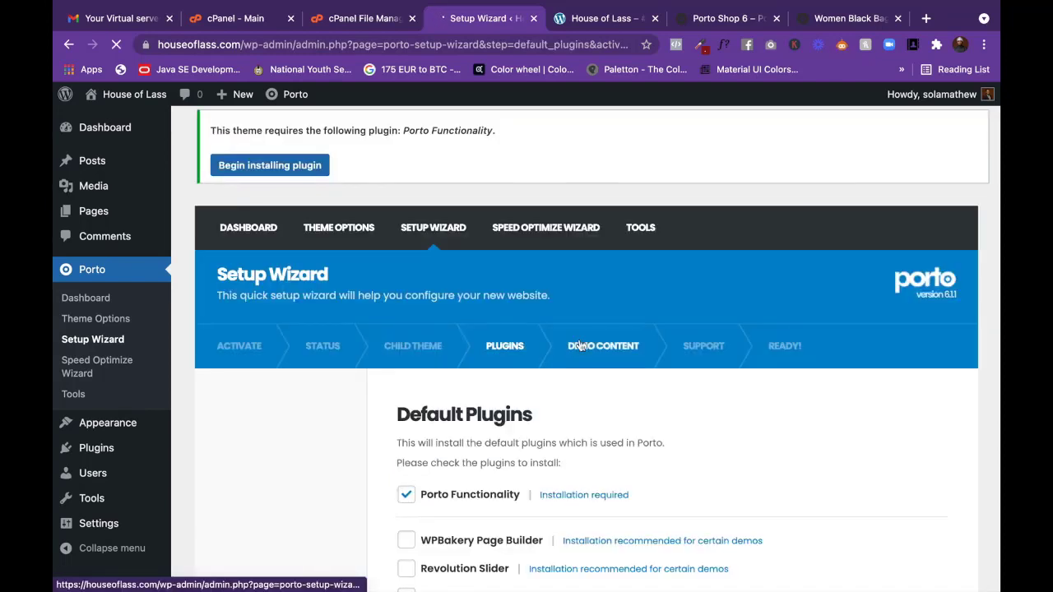
pyautogui.scroll(-5, 601, 327)
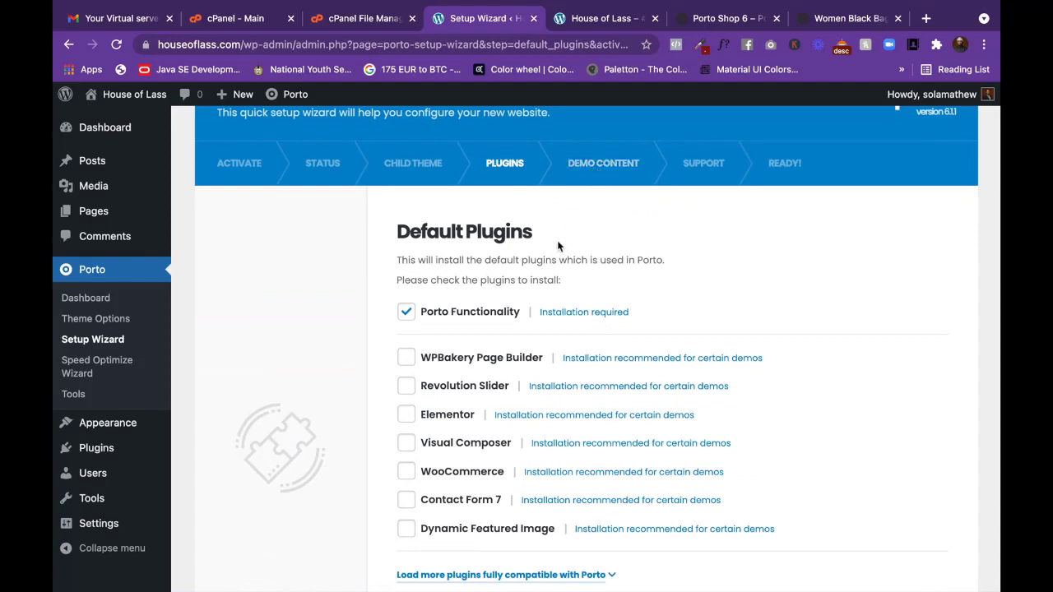
pyautogui.scroll(-1, 557, 240)
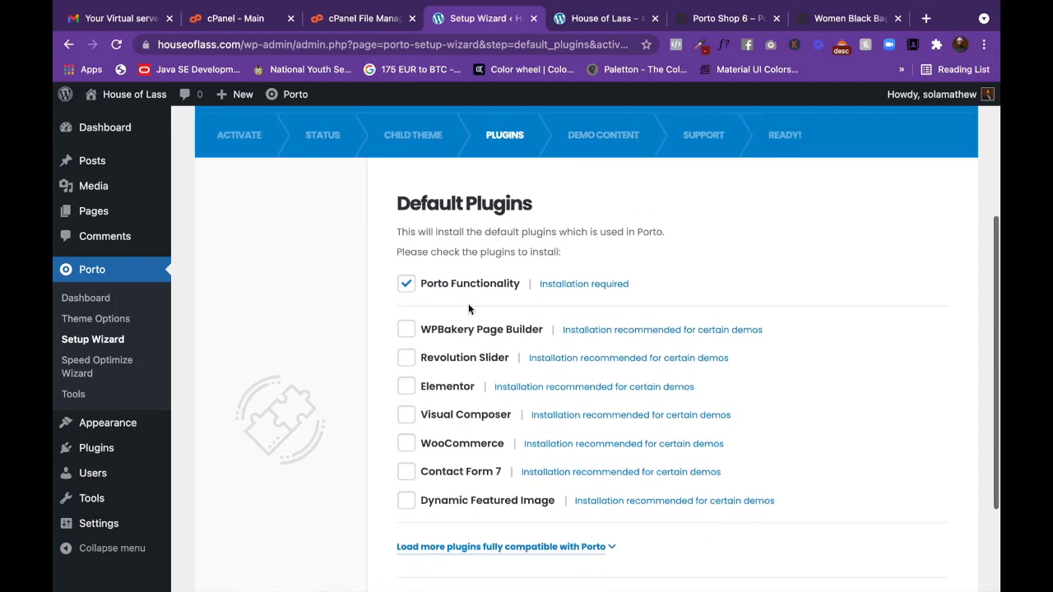
# Reload the House of Lass front page to view the site with the Porto theme applied.
pyautogui.click(596, 20)
pyautogui.rightClick(492, 125)
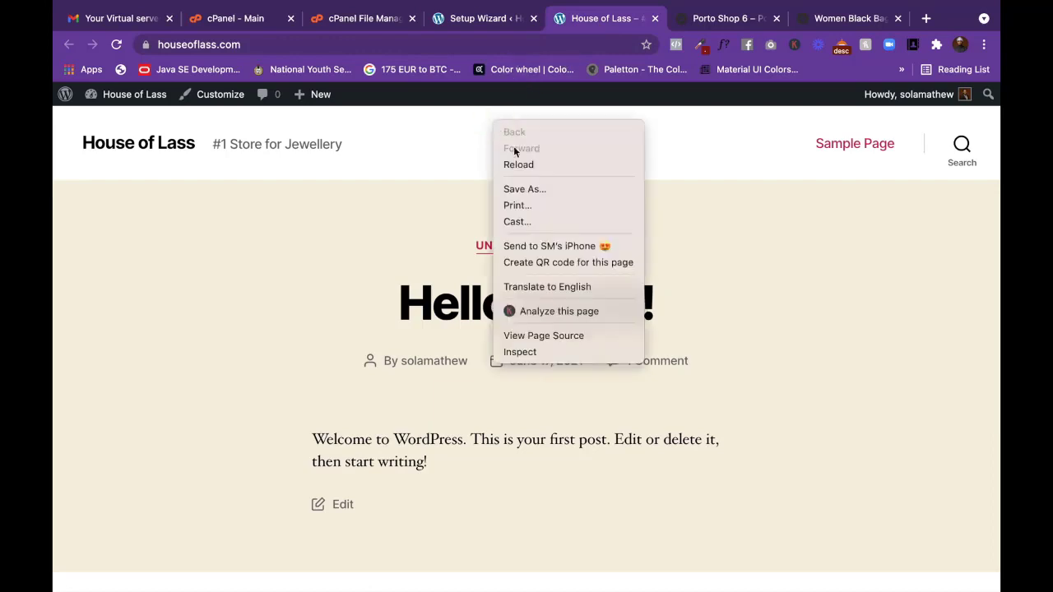
pyautogui.click(539, 167)
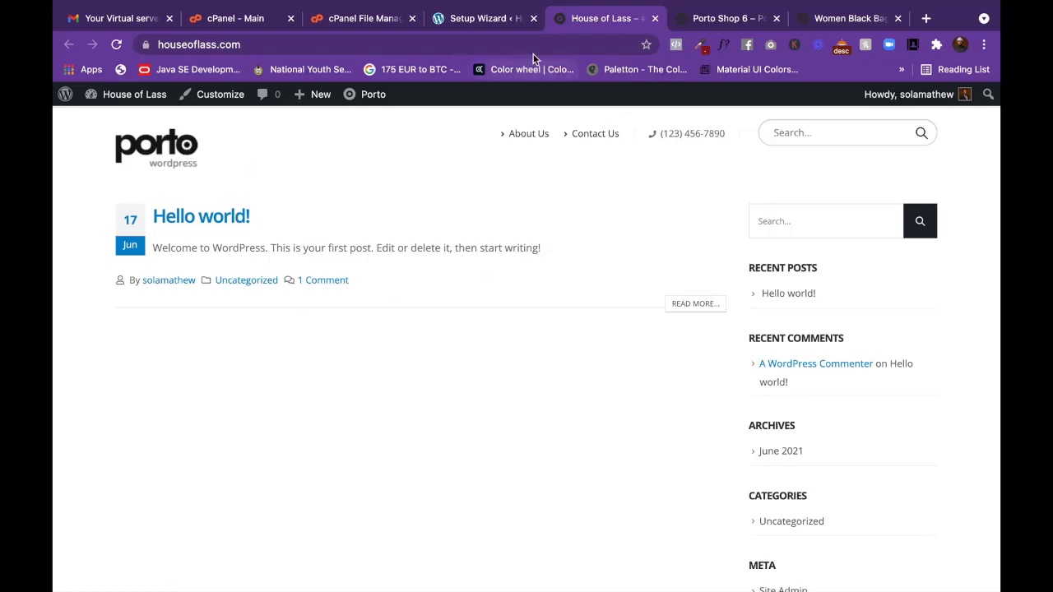
# Return to the setup wizard and install Porto Functionality, Elementor, WooCommerce, Contact Form 7 and Dynamic Featured Image, continuing to Demo Content.
pyautogui.click(473, 17)
pyautogui.scroll(-1, 545, 389)
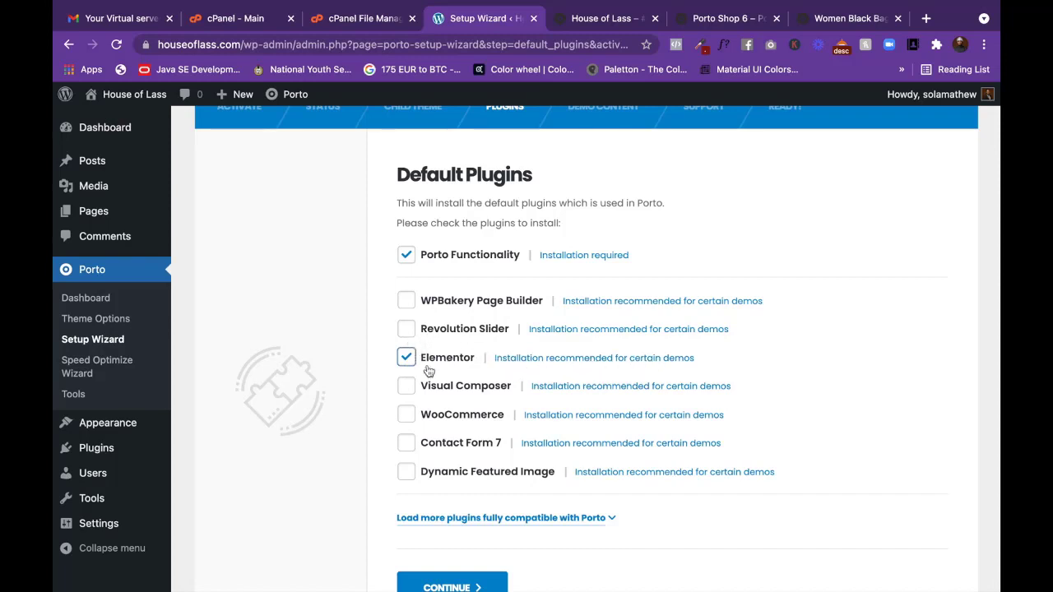
pyautogui.click(407, 414)
pyautogui.click(408, 445)
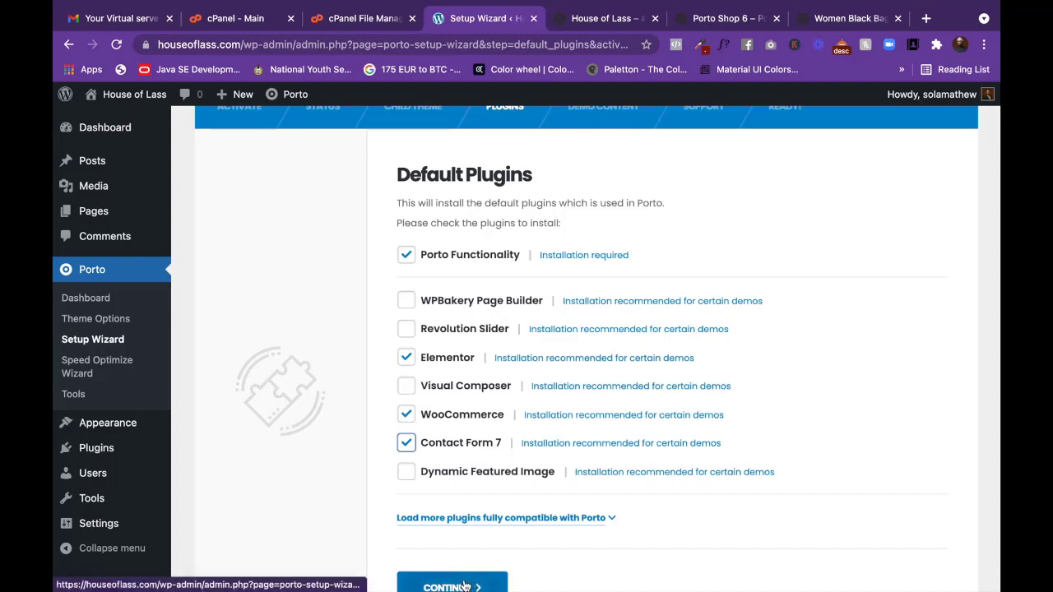
pyautogui.click(406, 472)
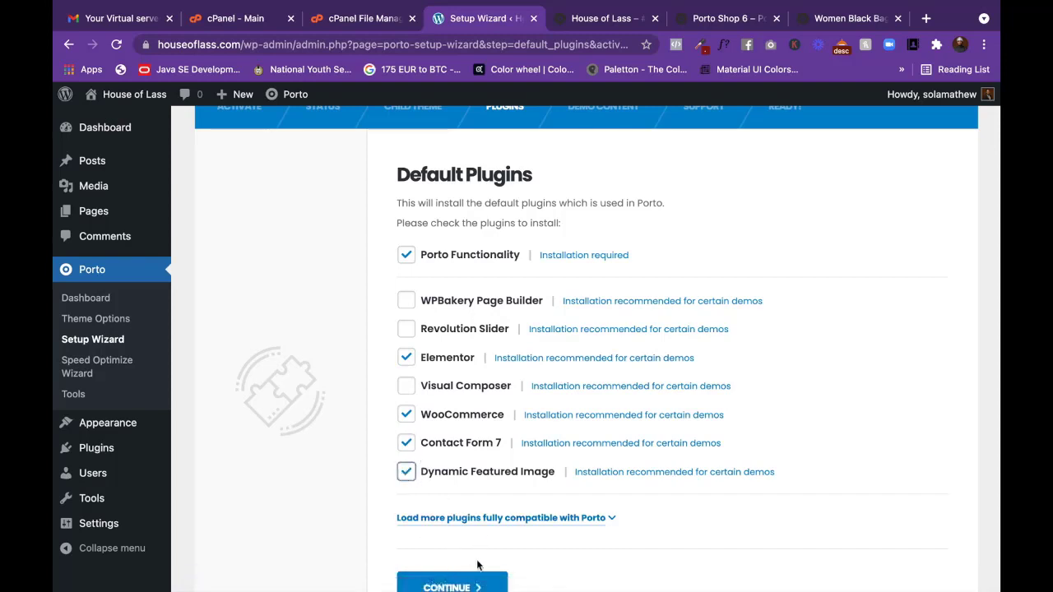
pyautogui.scroll(-1, 481, 571)
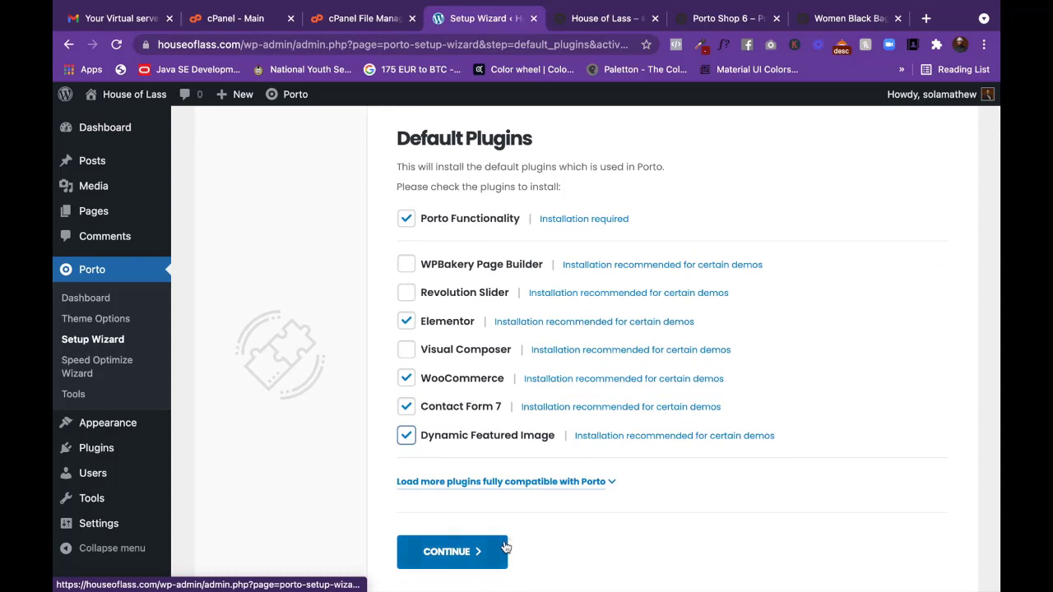
pyautogui.click(483, 559)
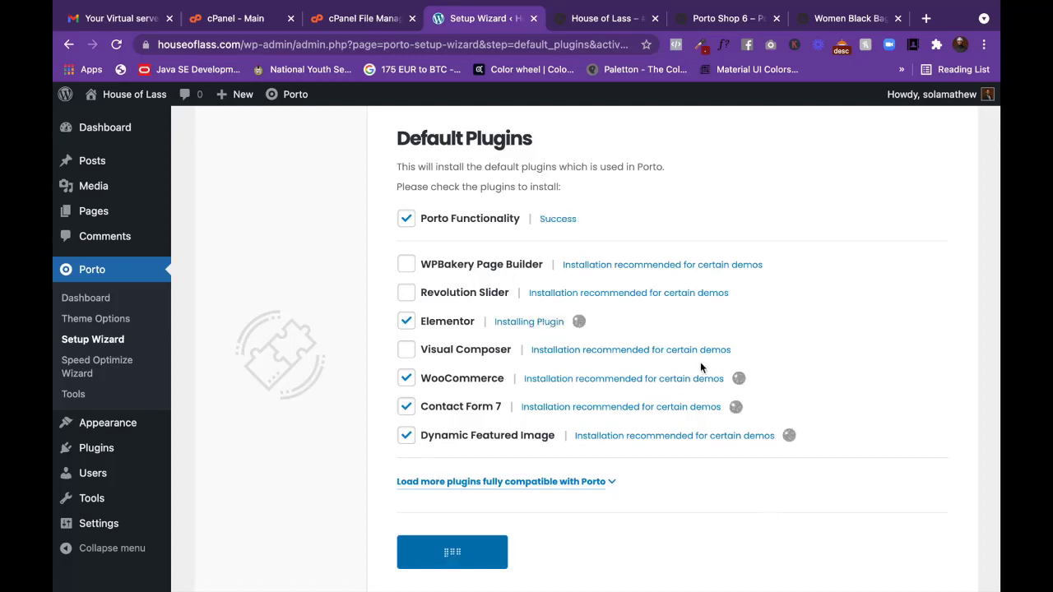
pyautogui.scroll(2, 846, 322)
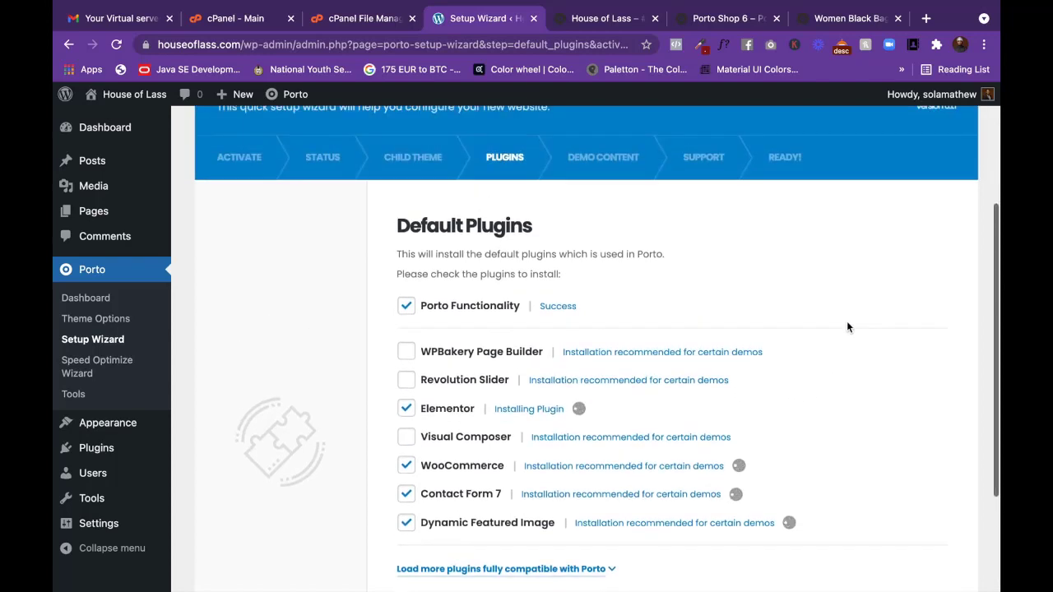
pyautogui.scroll(-1, 847, 326)
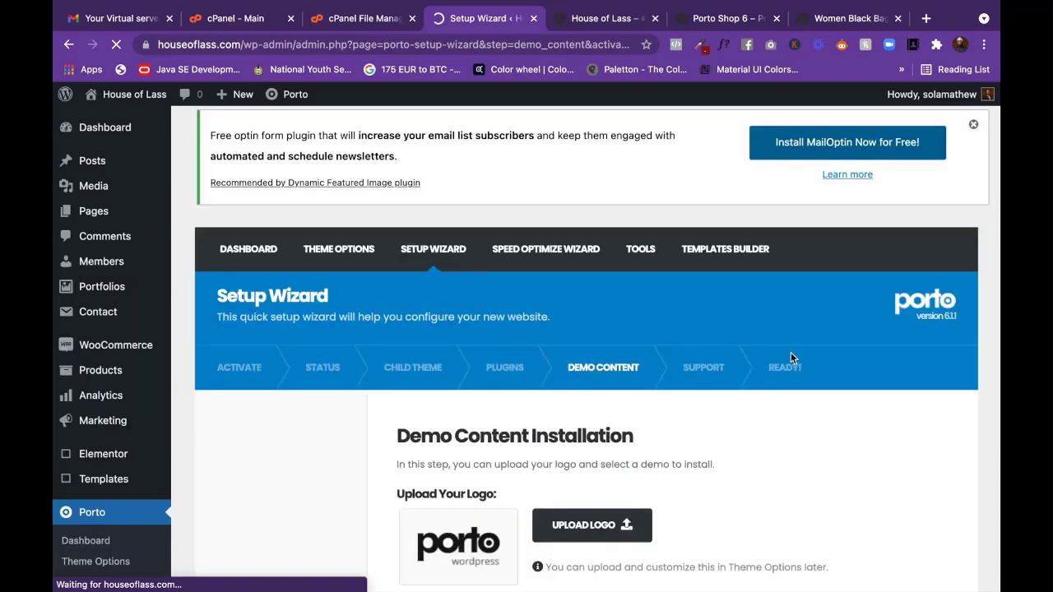
# Examine the Demo Content Installation page, including the logo upload, content removal, demo filters and available demos.
pyautogui.scroll(-2, 791, 359)
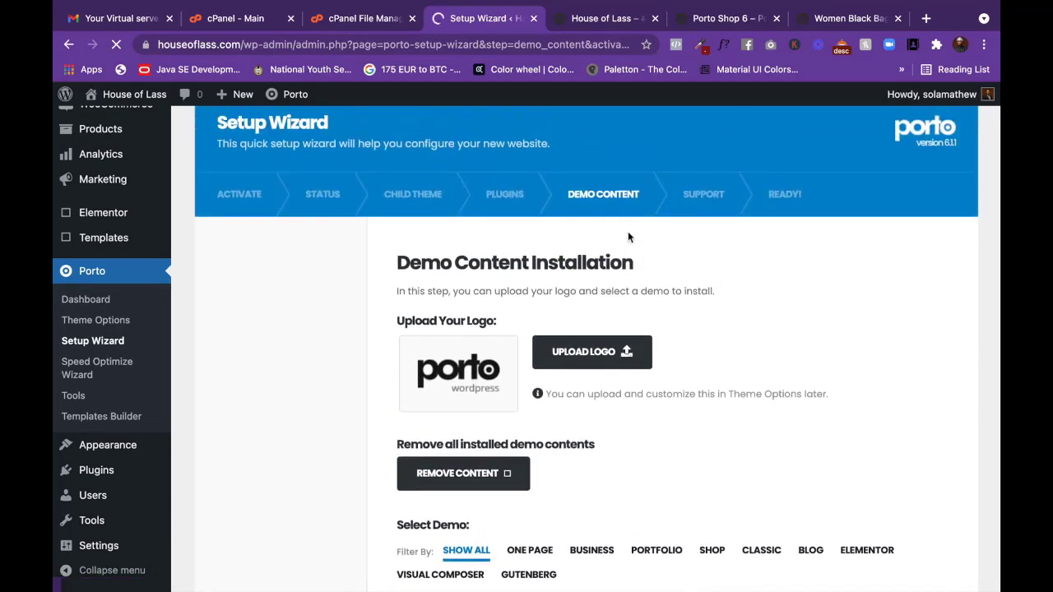
pyautogui.scroll(-2, 652, 292)
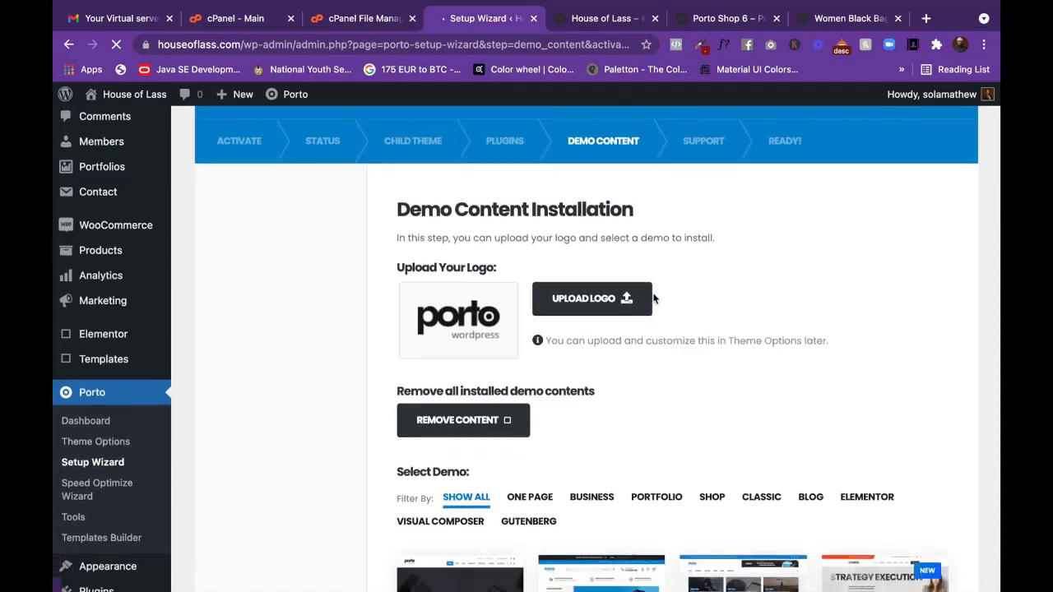
pyautogui.scroll(-3, 652, 293)
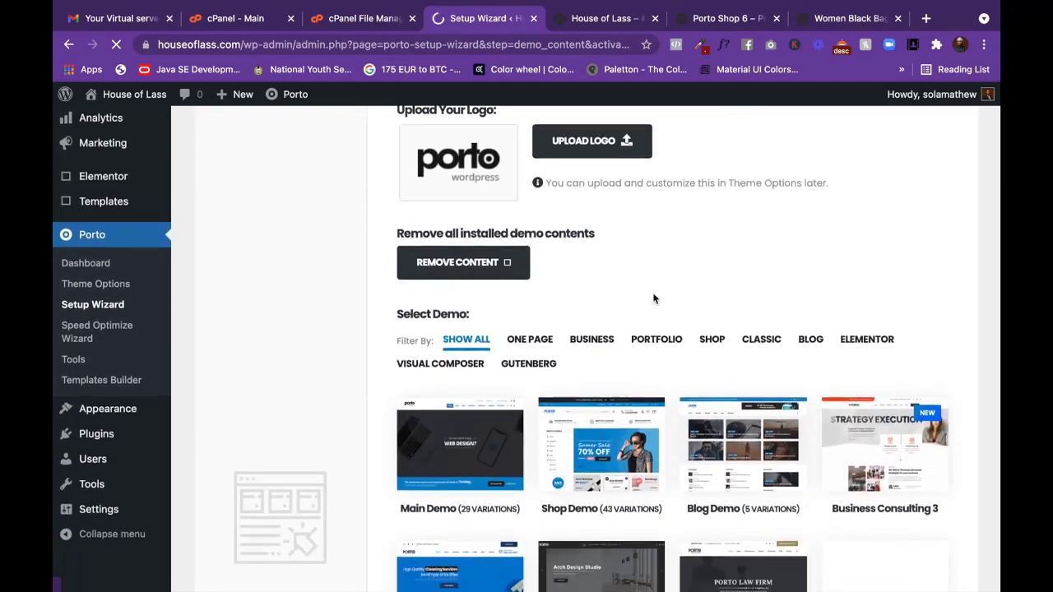
pyautogui.scroll(-1, 620, 204)
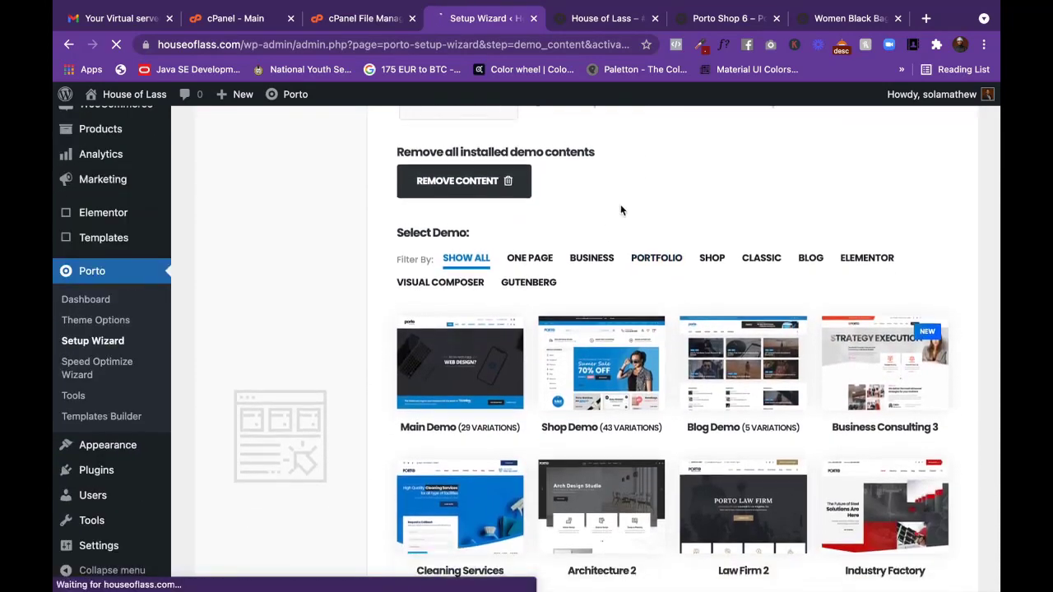
pyautogui.scroll(3, 605, 229)
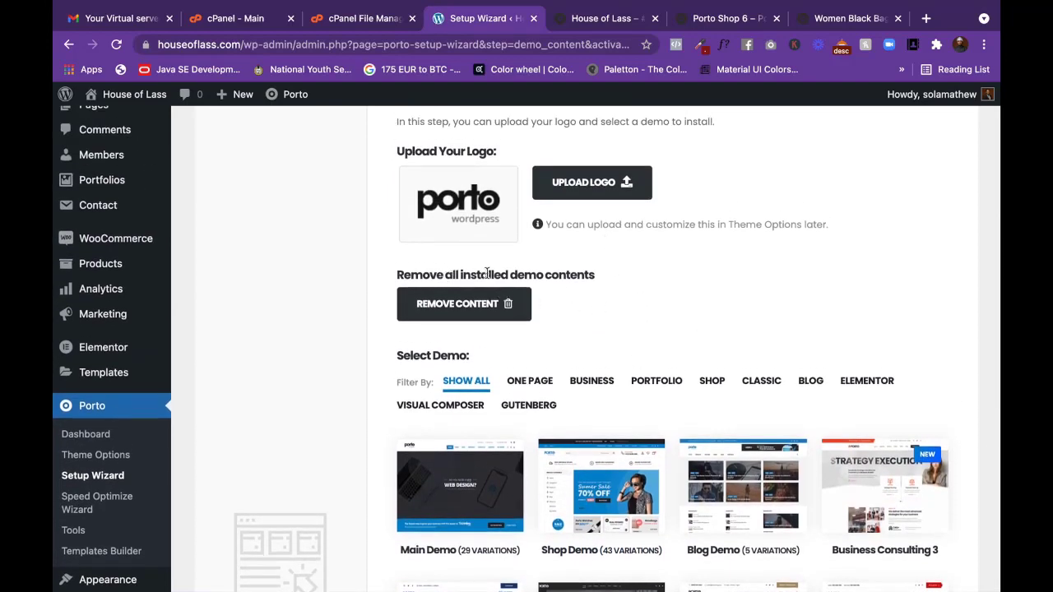
pyautogui.scroll(-3, 672, 330)
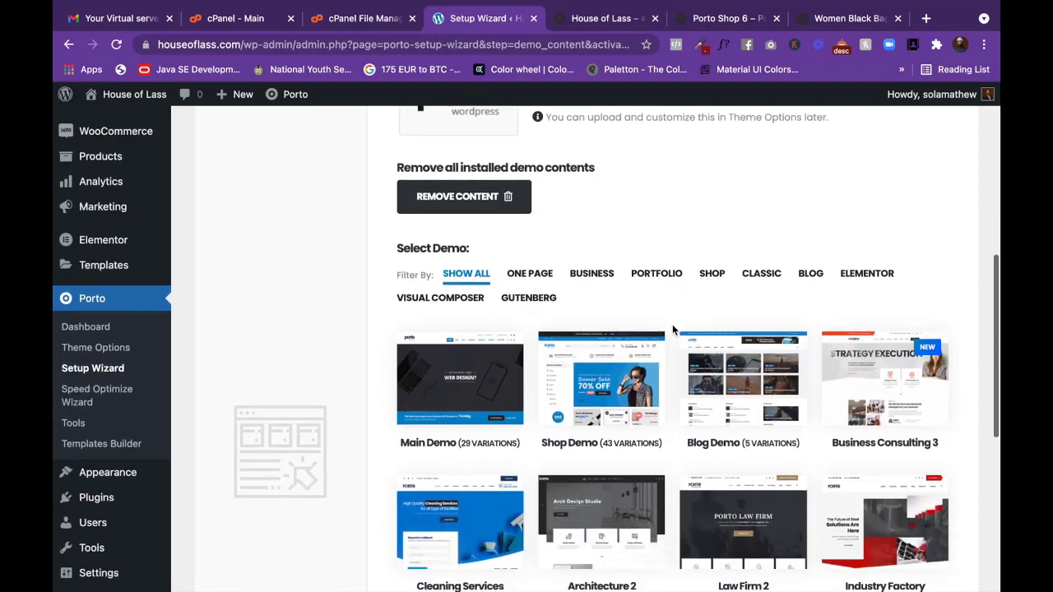
pyautogui.scroll(-5, 655, 189)
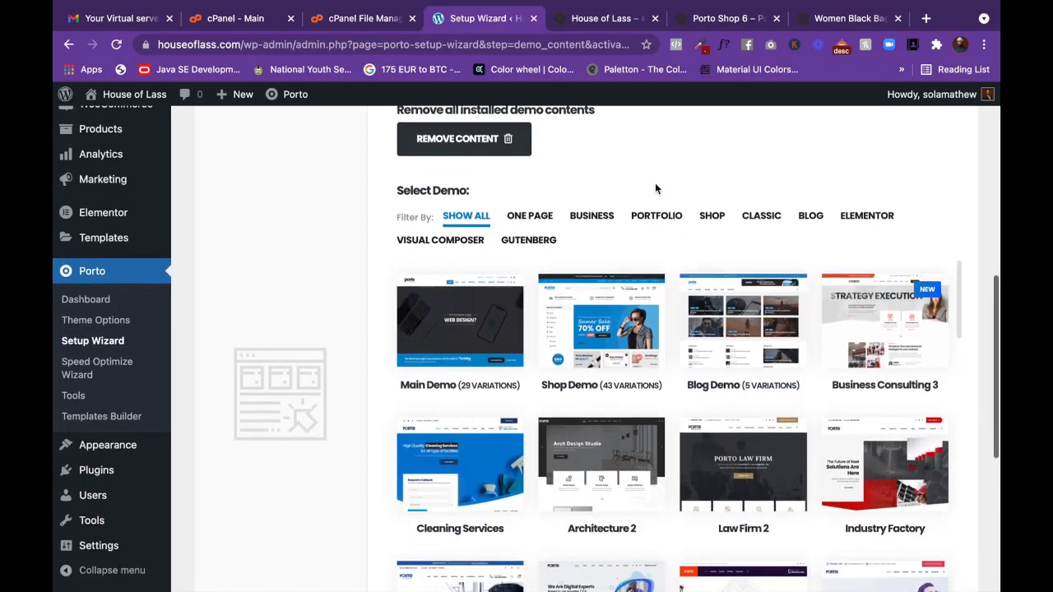
pyautogui.scroll(2, 655, 292)
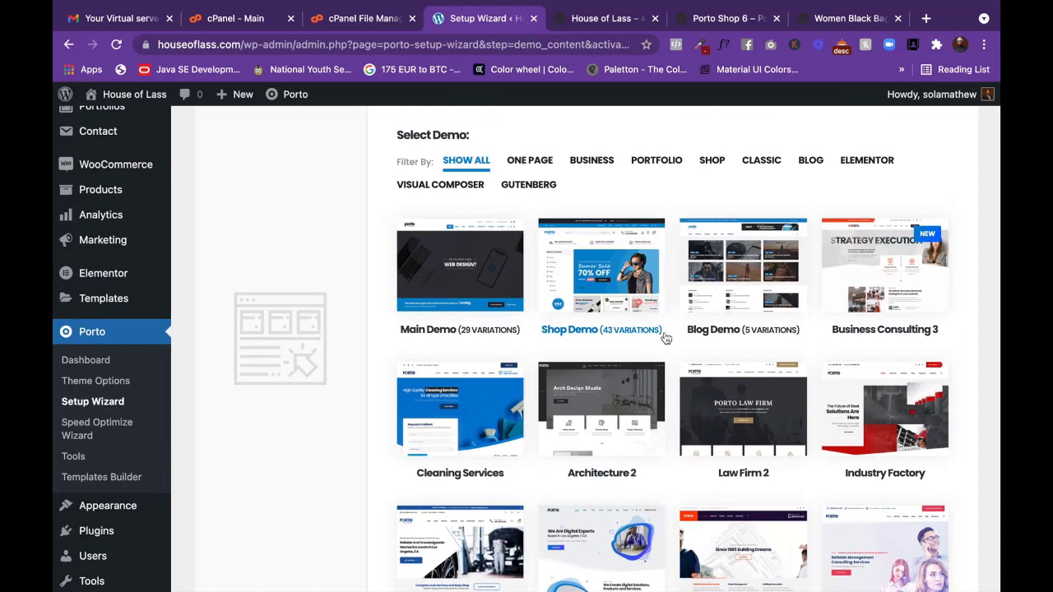
pyautogui.scroll(2, 677, 356)
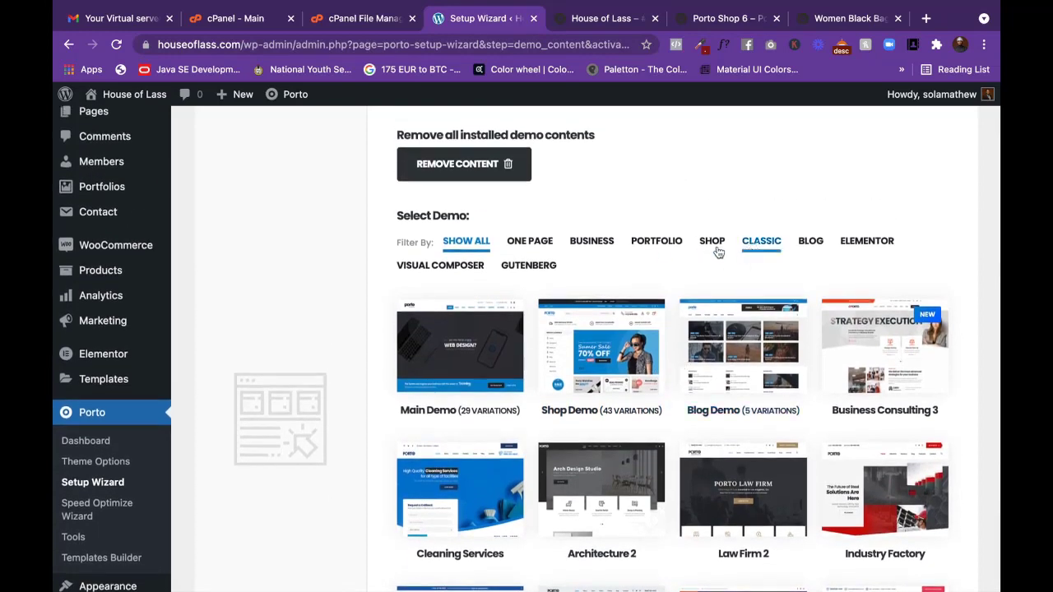
# Filter the demos by Elementor and browse through them to the Shop demos.
pyautogui.click(867, 242)
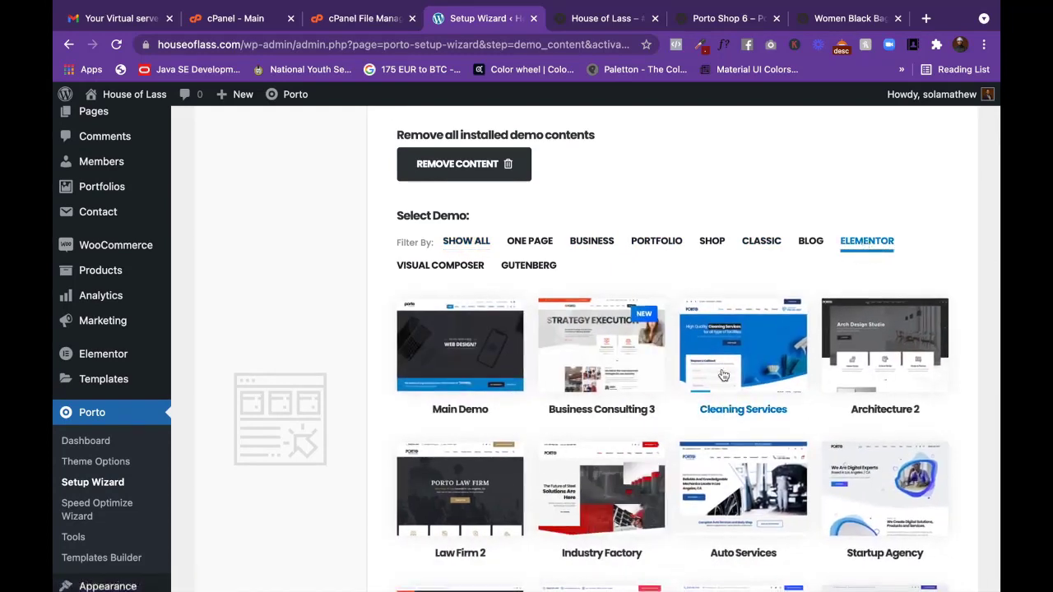
pyautogui.scroll(-3, 724, 376)
pyautogui.scroll(-5, 723, 376)
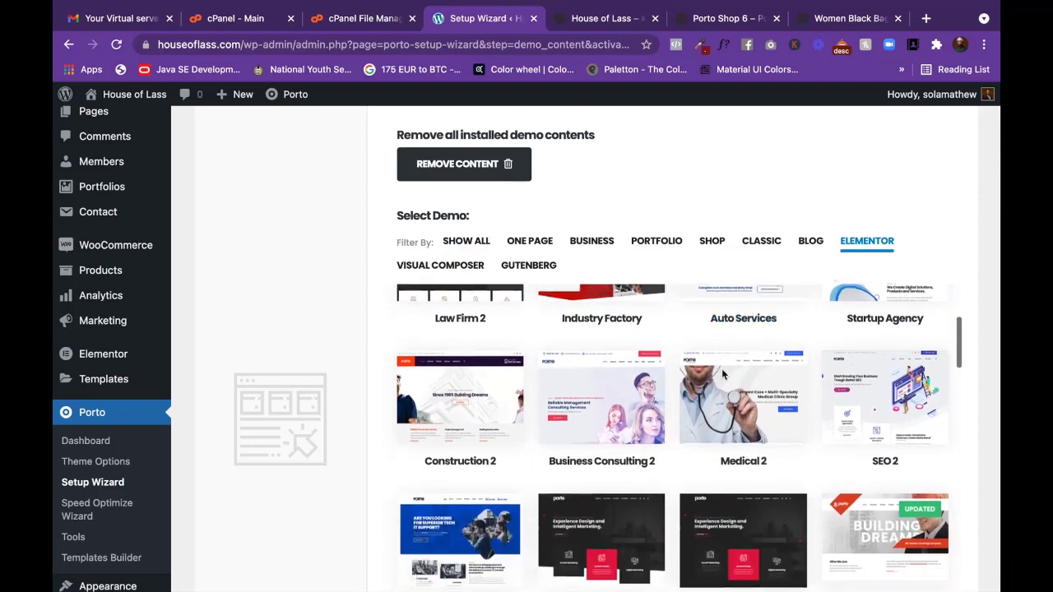
pyautogui.scroll(-5, 723, 376)
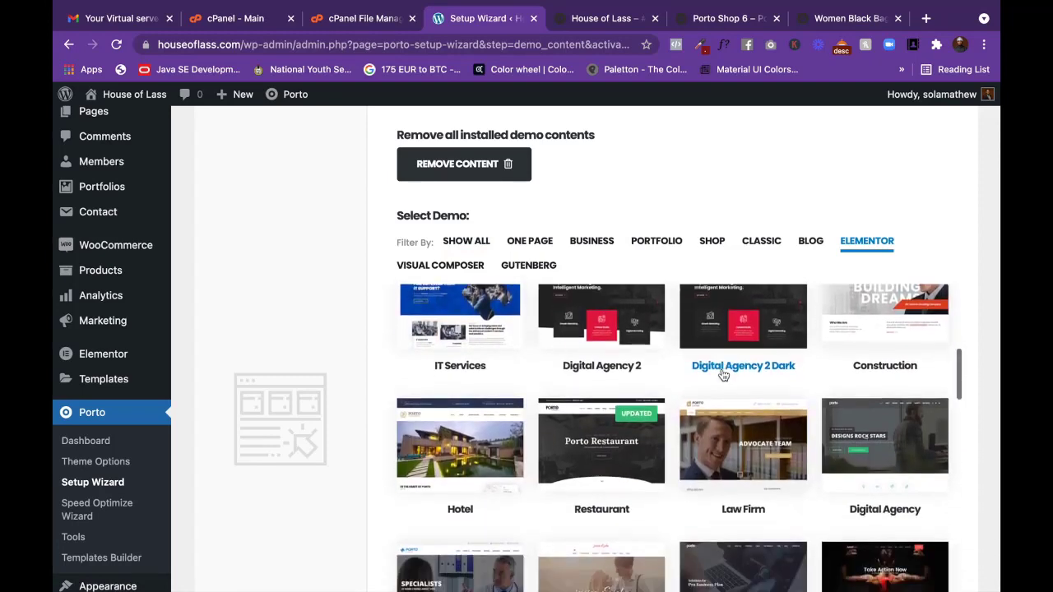
pyautogui.scroll(-5, 723, 376)
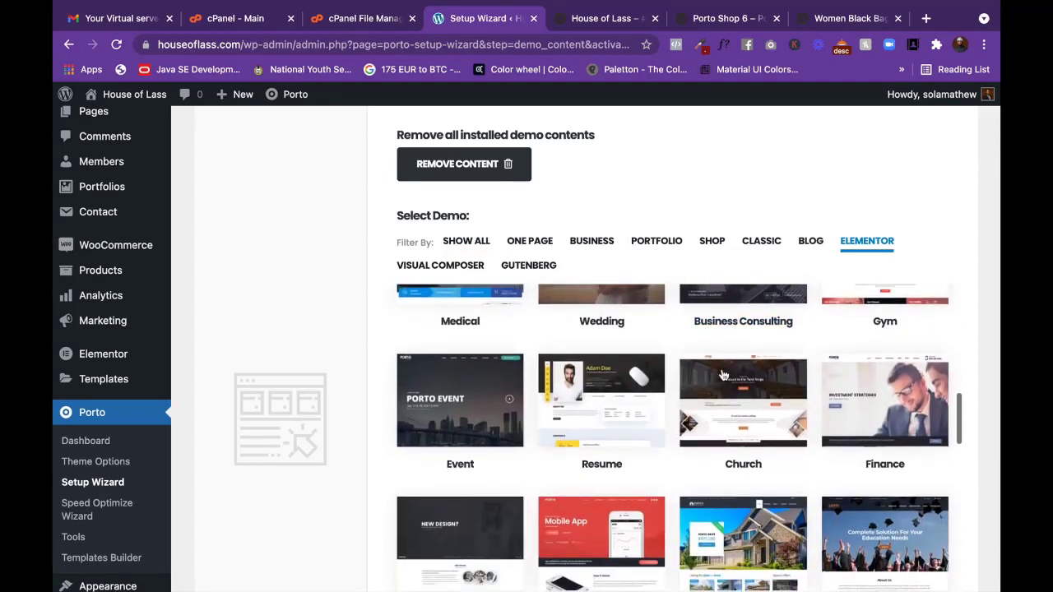
pyautogui.scroll(-5, 723, 376)
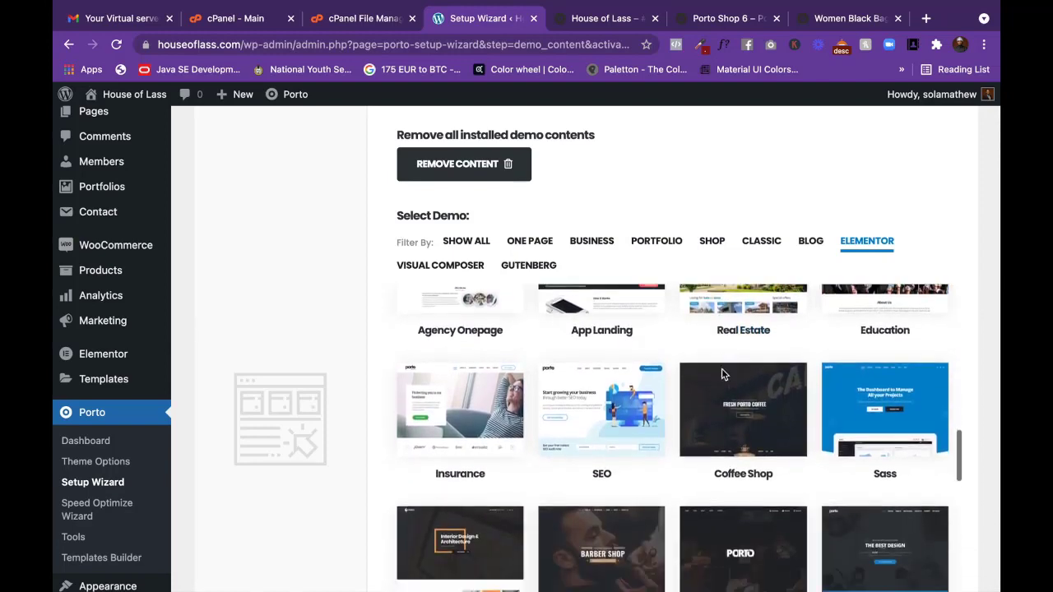
pyautogui.scroll(-3, 723, 376)
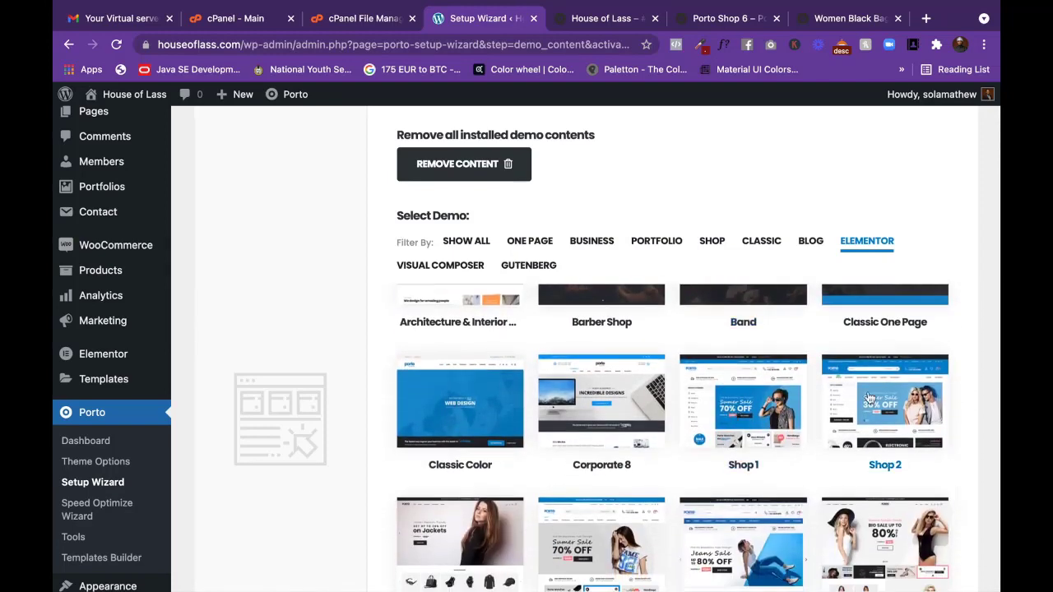
# Compare the Porto Shop 6 and Shop 9 live demo home pages with the shop demos offered in the setup wizard.
pyautogui.click(717, 25)
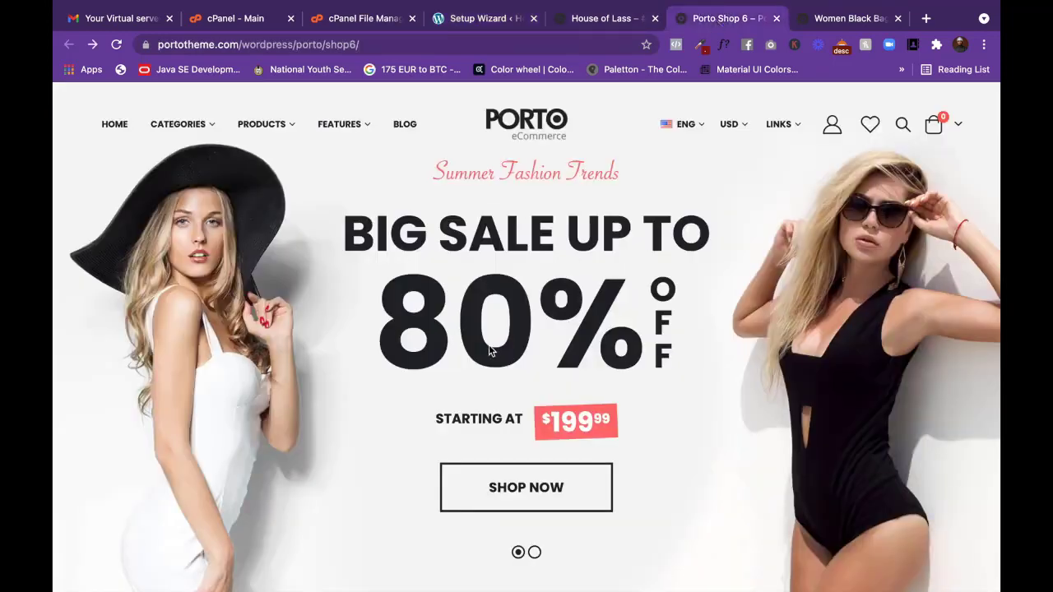
pyautogui.click(840, 17)
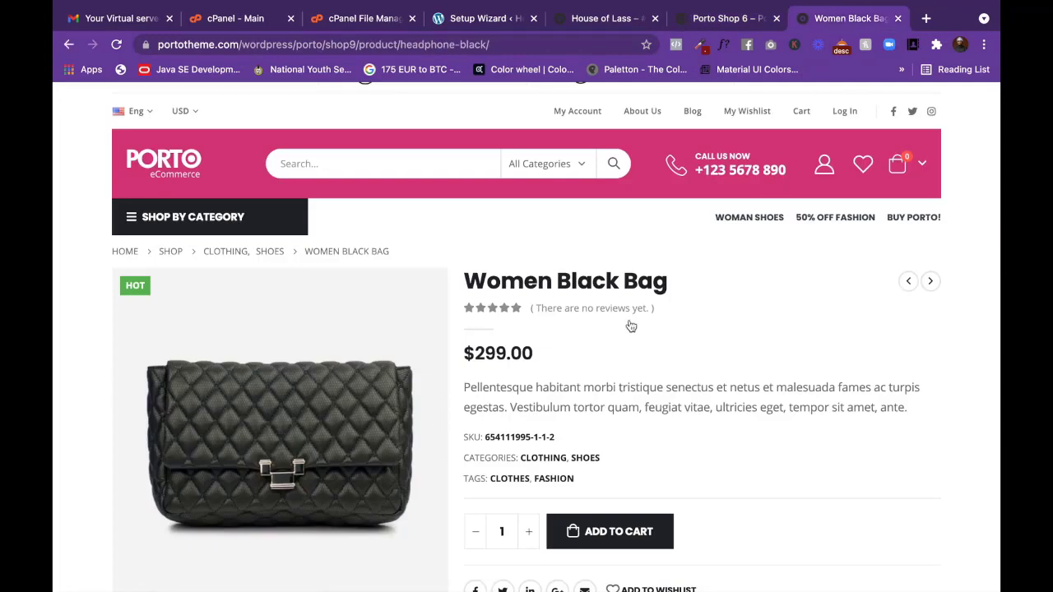
pyautogui.click(167, 167)
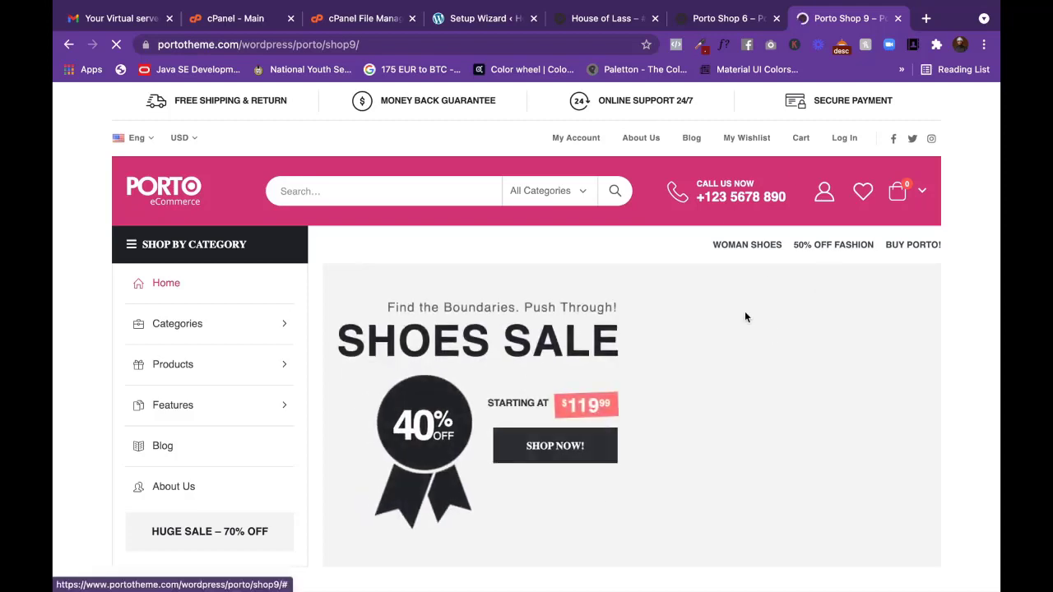
pyautogui.scroll(-1, 745, 316)
pyautogui.scroll(1, 745, 315)
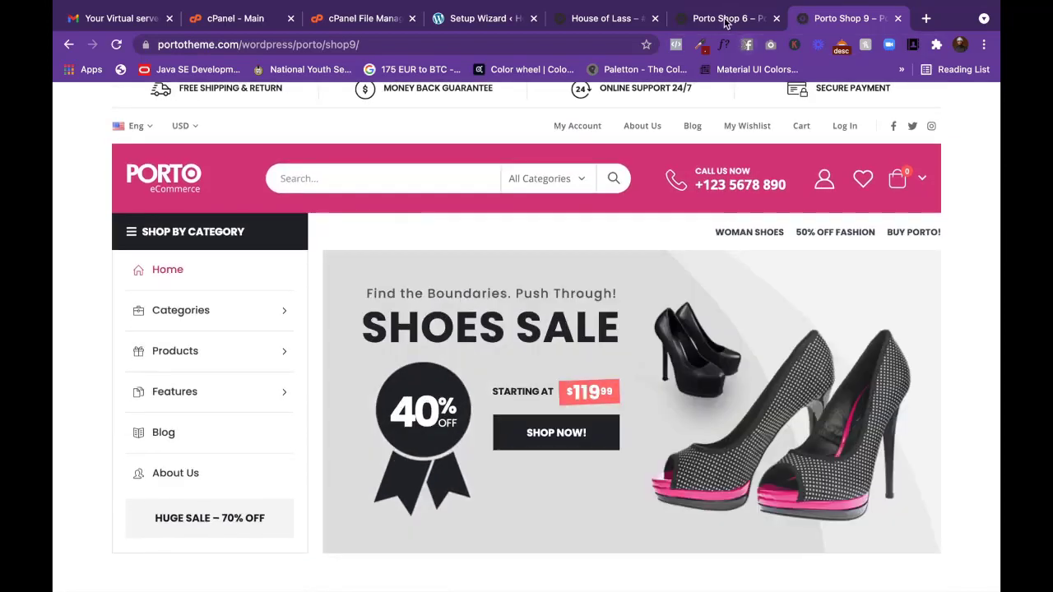
pyautogui.click(724, 20)
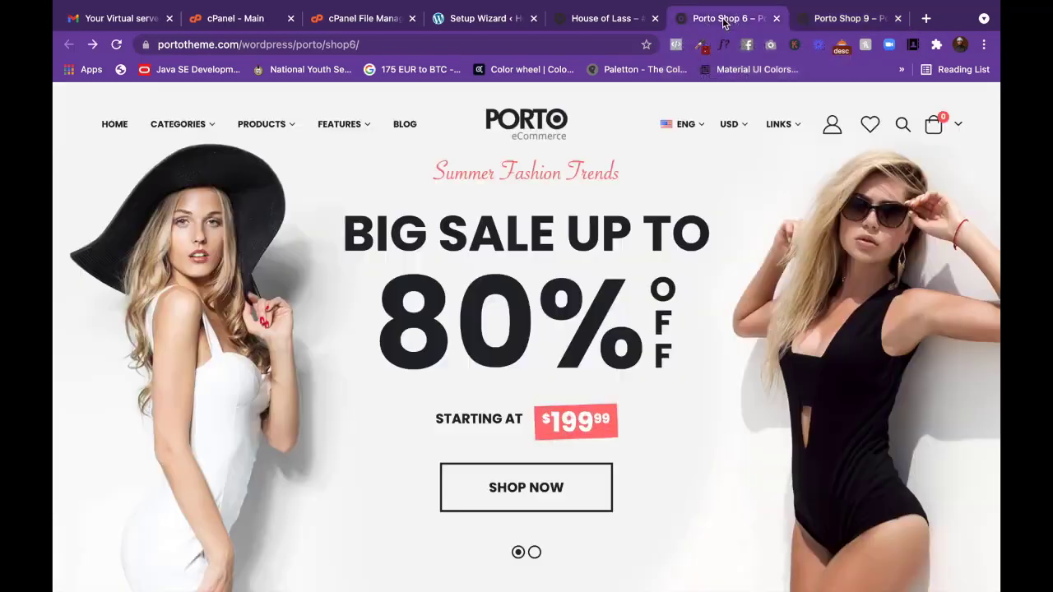
pyautogui.click(613, 20)
pyautogui.click(494, 19)
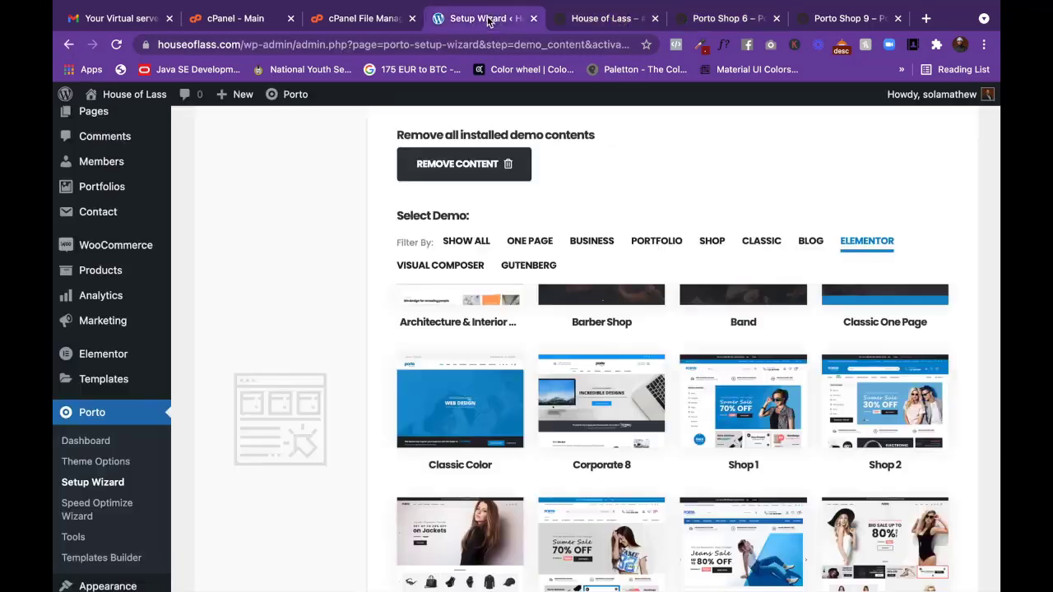
pyautogui.scroll(-1, 706, 442)
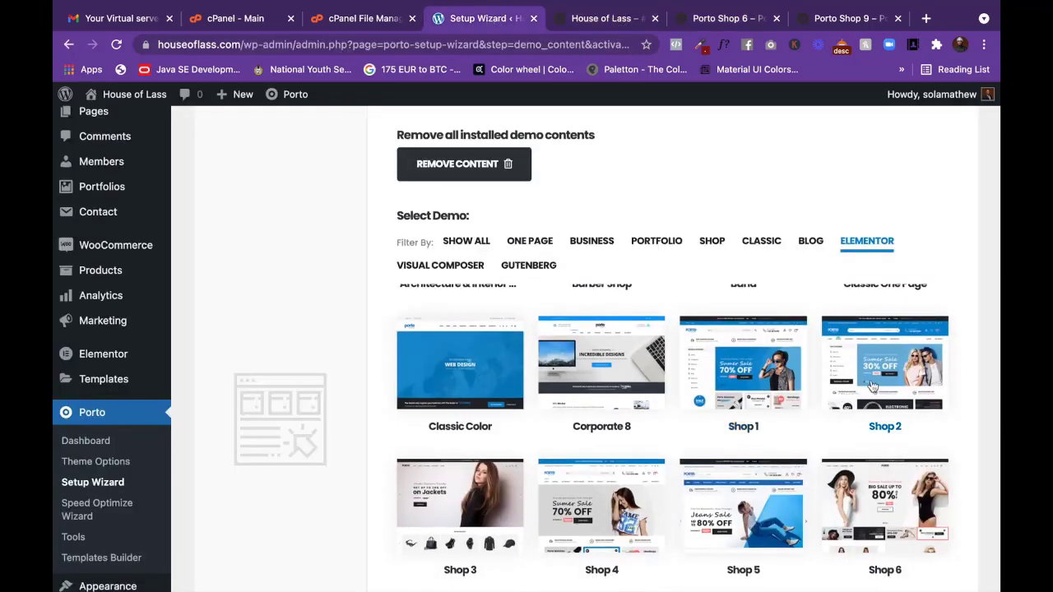
pyautogui.click(850, 23)
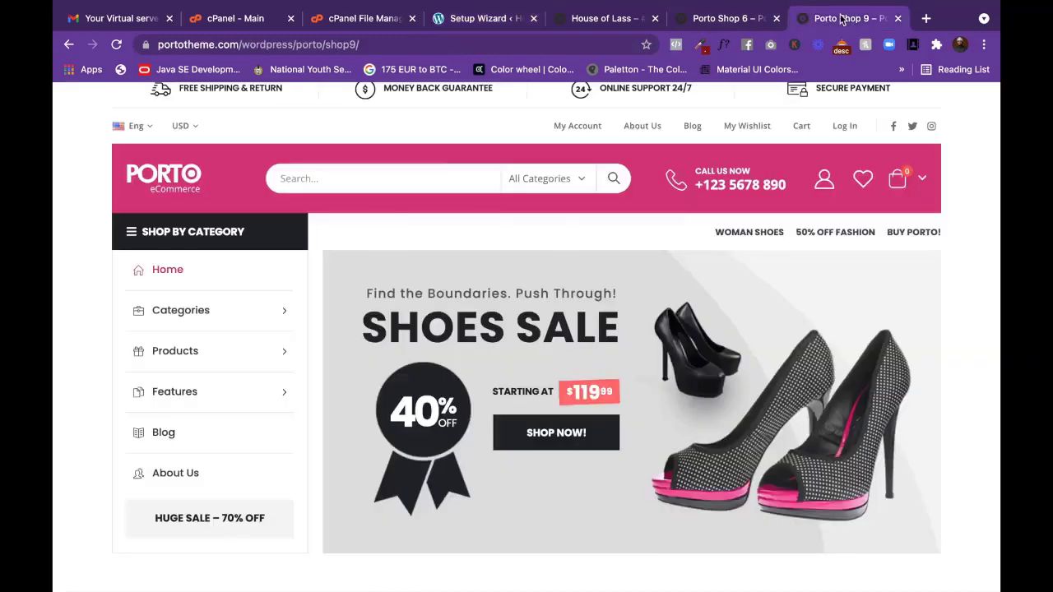
pyautogui.click(784, 206)
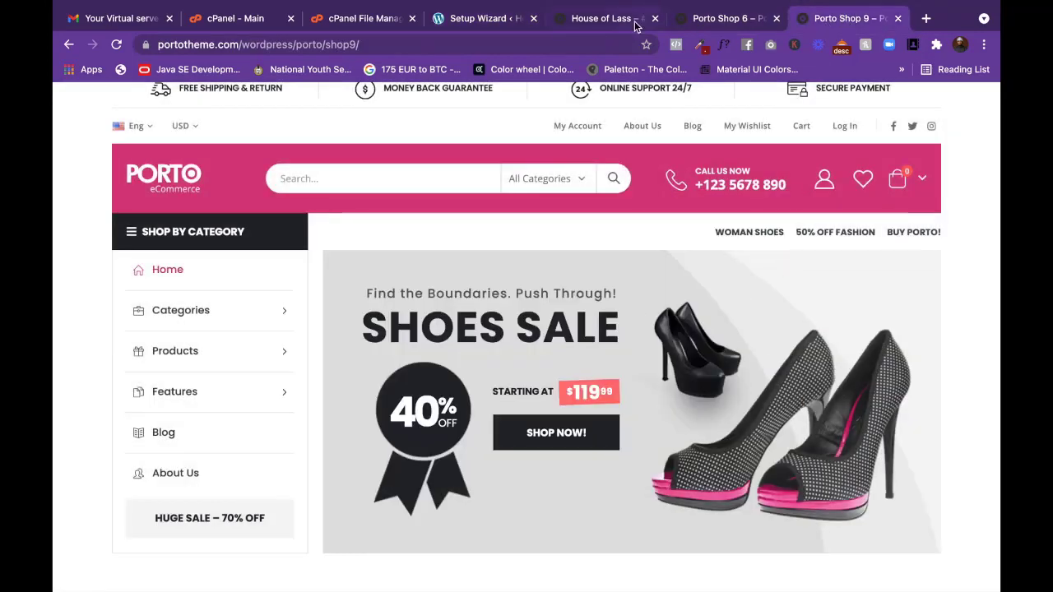
# Return to the setup wizard and browse the Elementor shop demos from Shop 1 through Shop 42 and back.
pyautogui.click(484, 18)
pyautogui.scroll(-2, 677, 305)
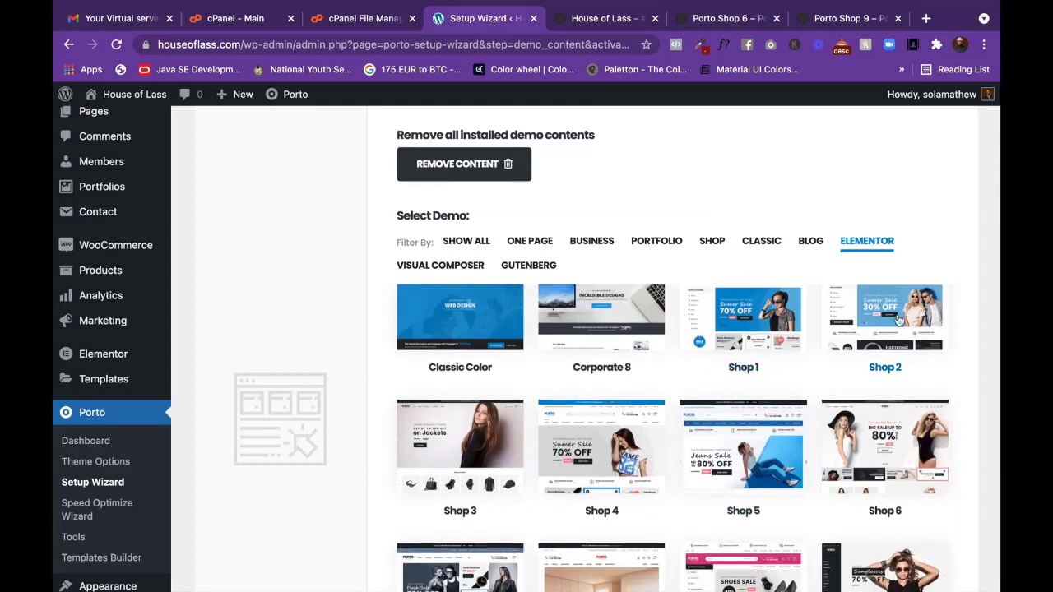
pyautogui.scroll(-5, 853, 337)
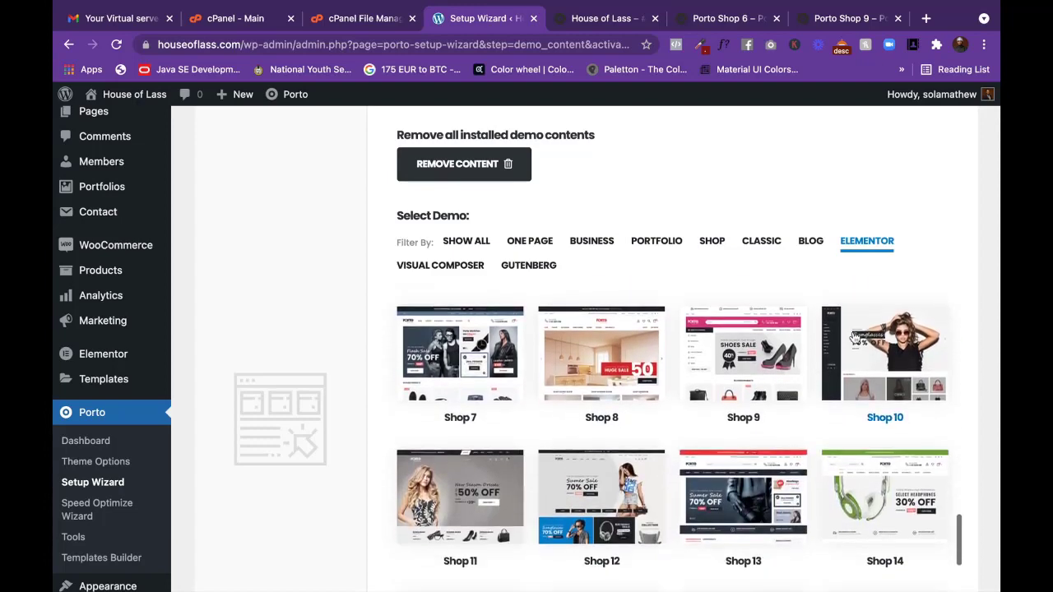
pyautogui.scroll(-3, 854, 338)
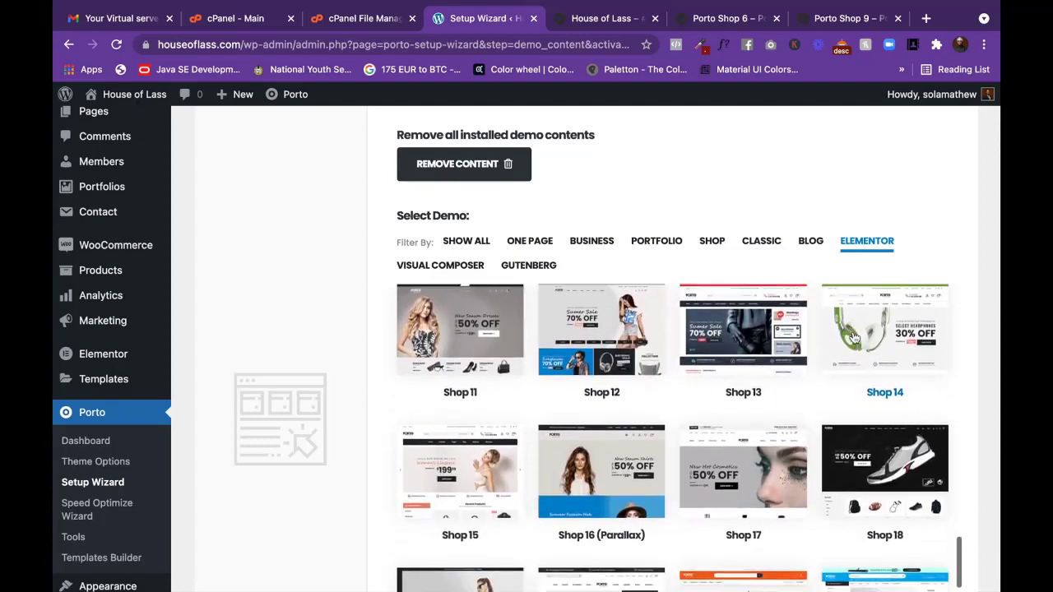
pyautogui.scroll(-4, 854, 337)
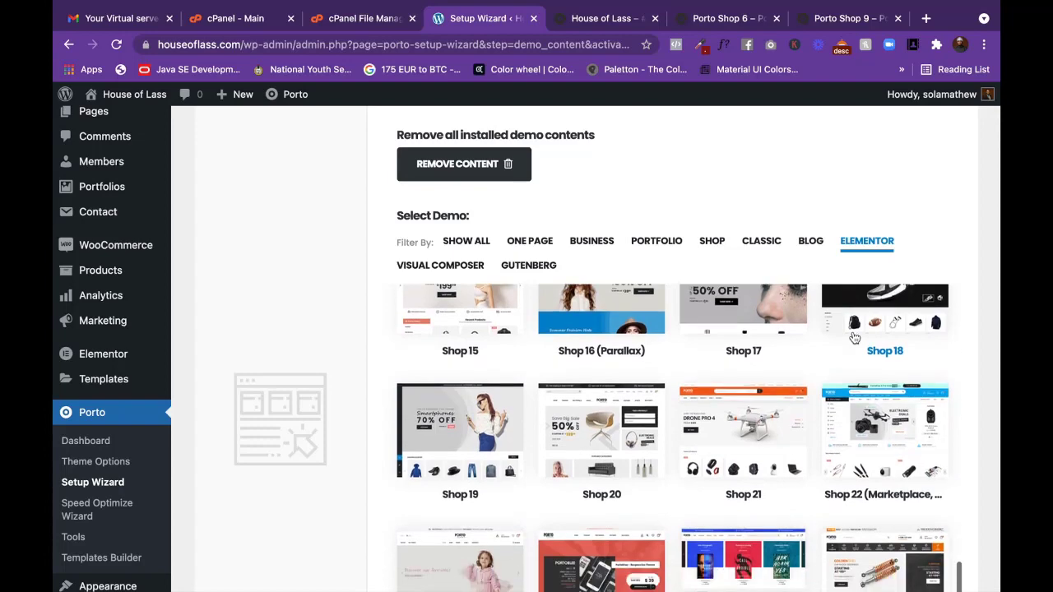
pyautogui.scroll(-5, 853, 337)
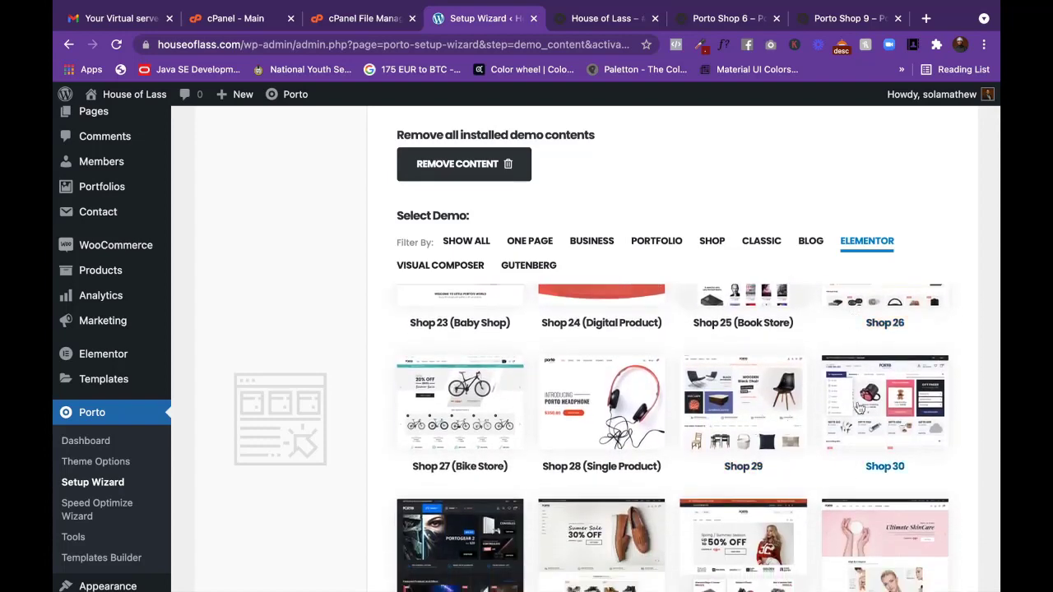
pyautogui.scroll(-6, 852, 420)
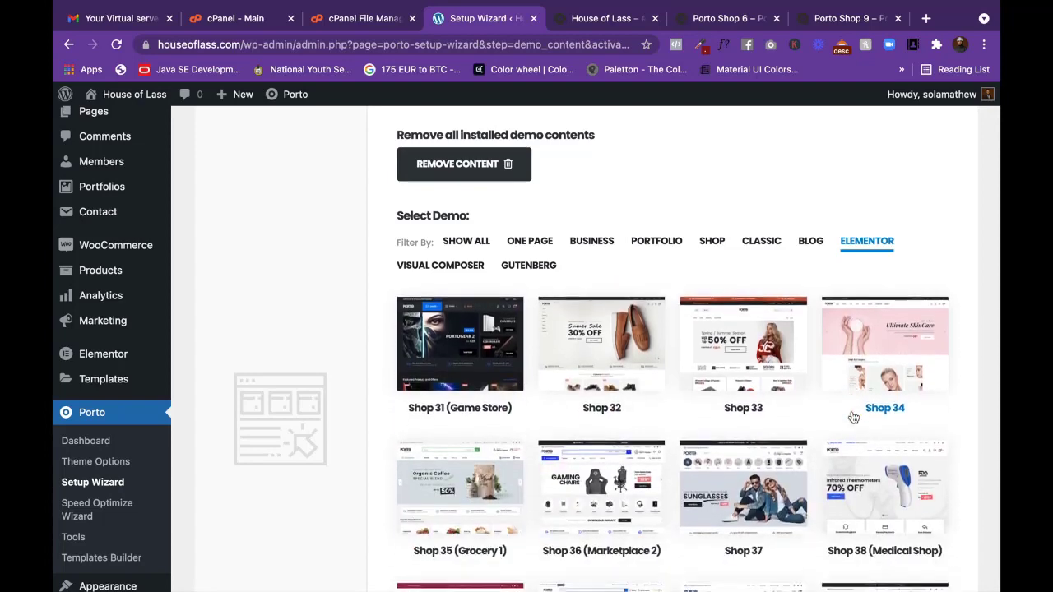
pyautogui.scroll(-3, 853, 418)
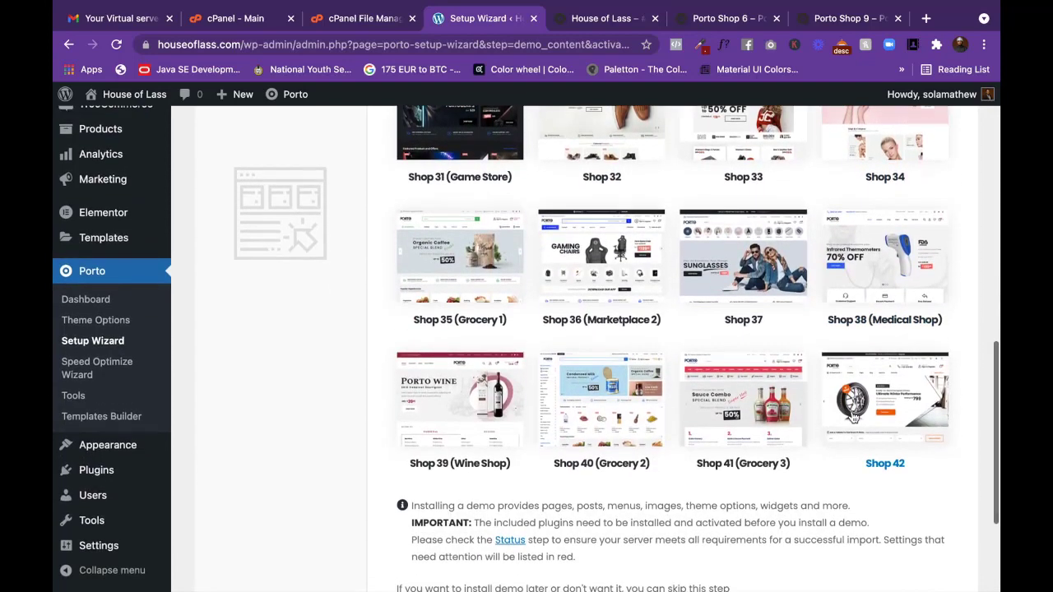
pyautogui.scroll(3, 854, 418)
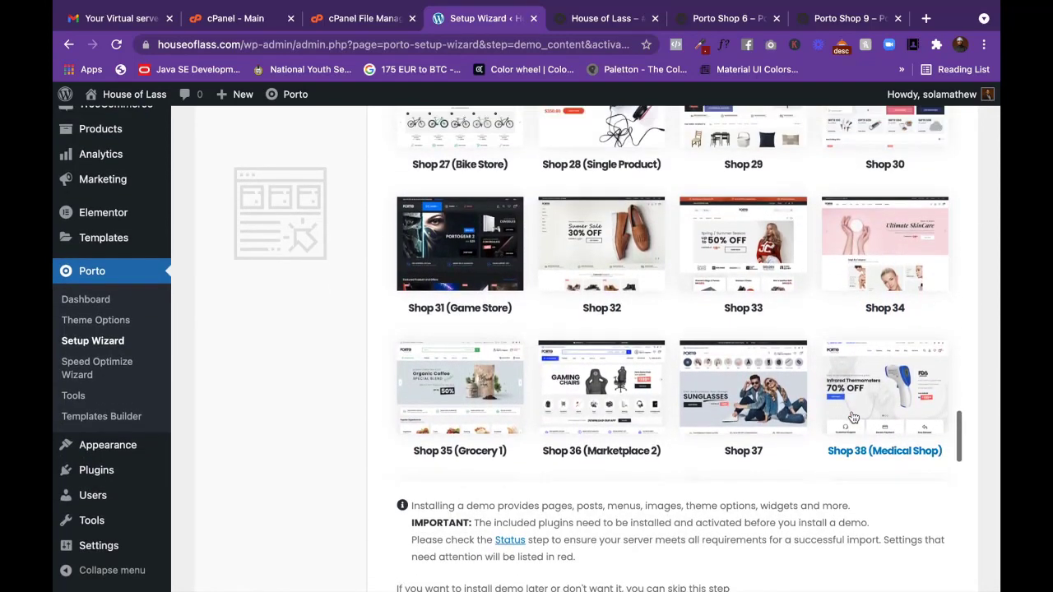
pyautogui.scroll(10, 957, 280)
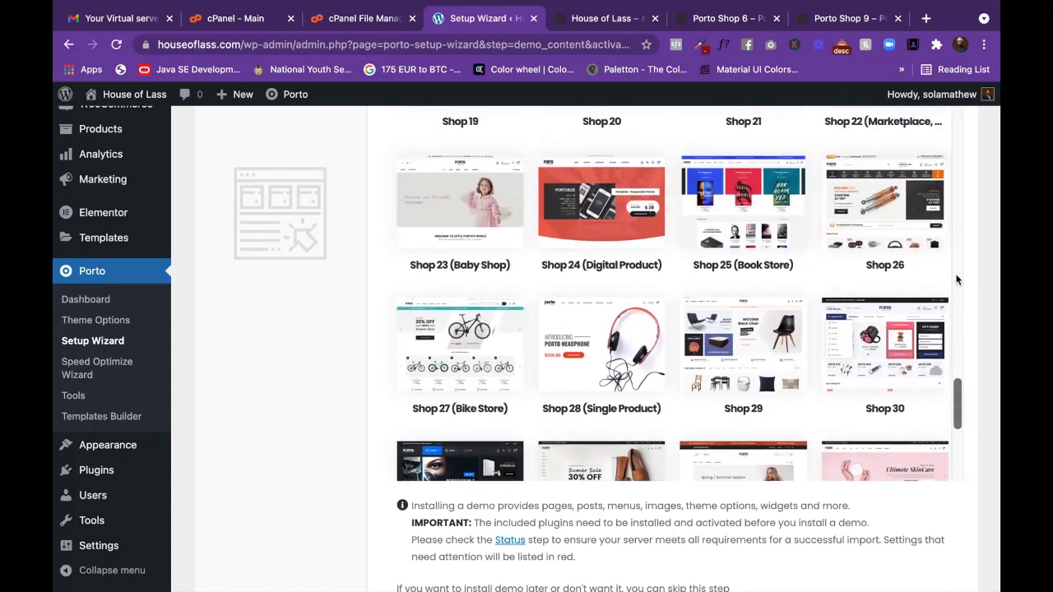
pyautogui.scroll(8, 956, 281)
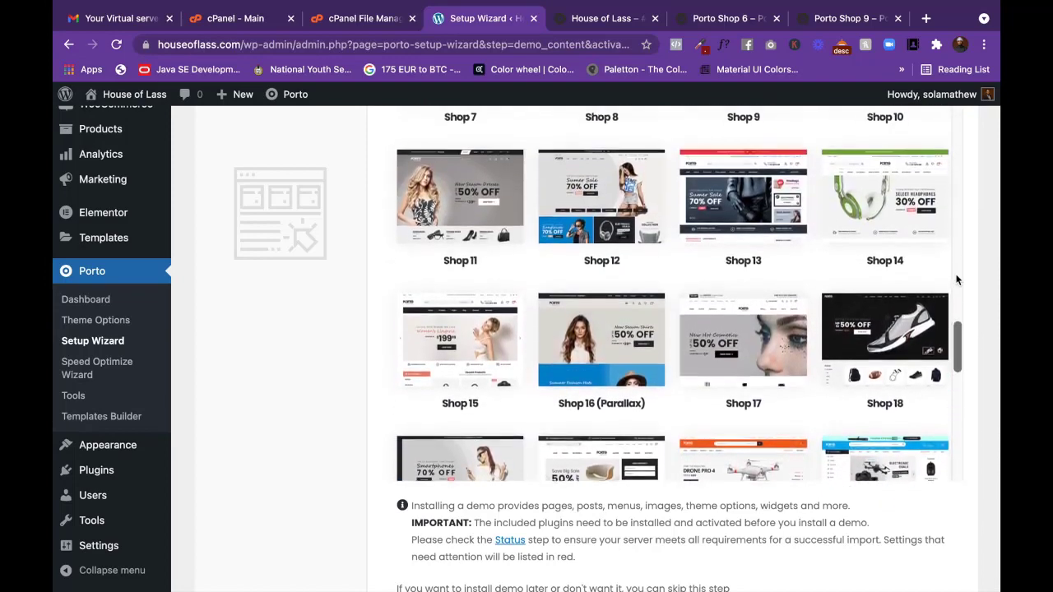
pyautogui.scroll(6, 909, 245)
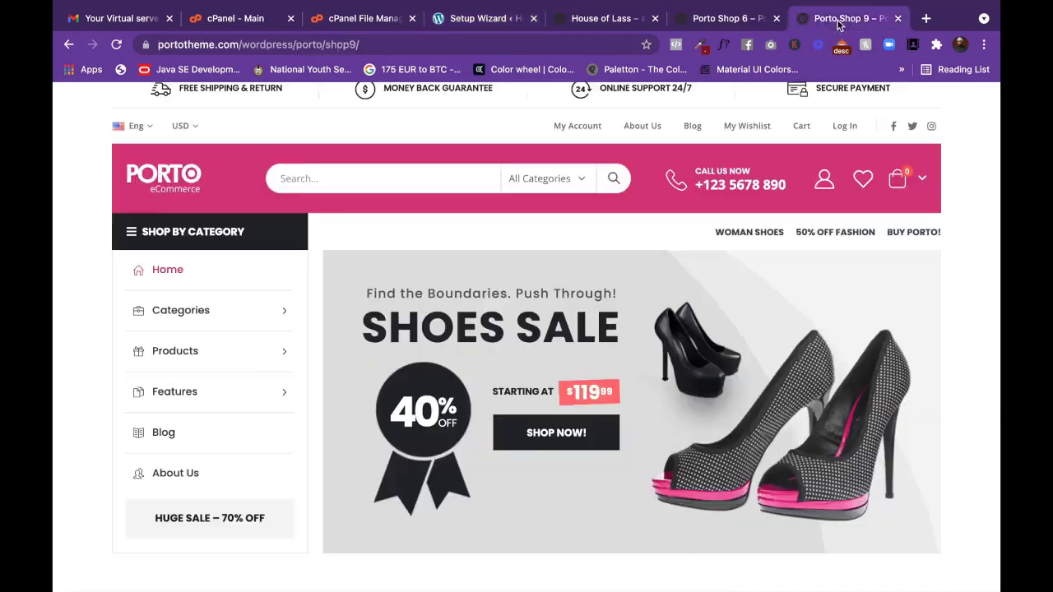
# Check the Porto Shop 9 live demo once more, then install the Shop 9 demo for Elementor using Alternative Mode.
pyautogui.click(840, 20)
pyautogui.click(508, 18)
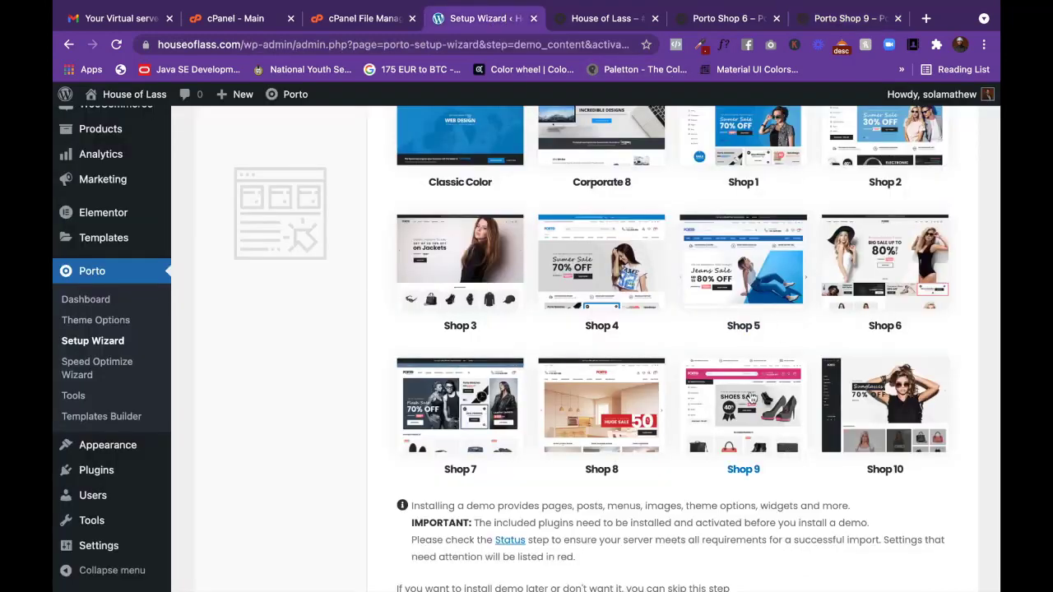
pyautogui.click(751, 398)
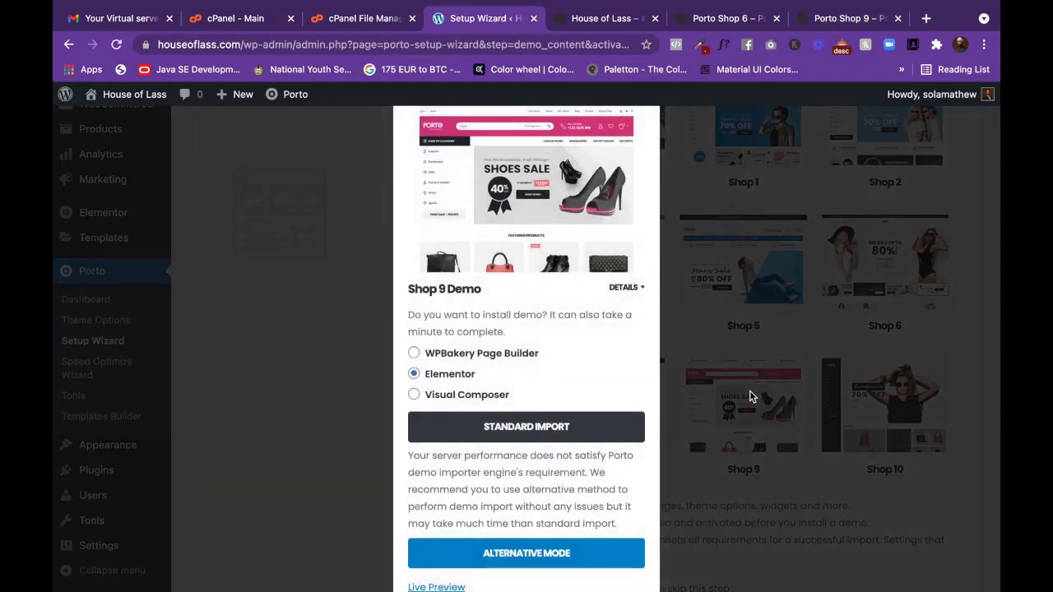
pyautogui.scroll(-1, 525, 362)
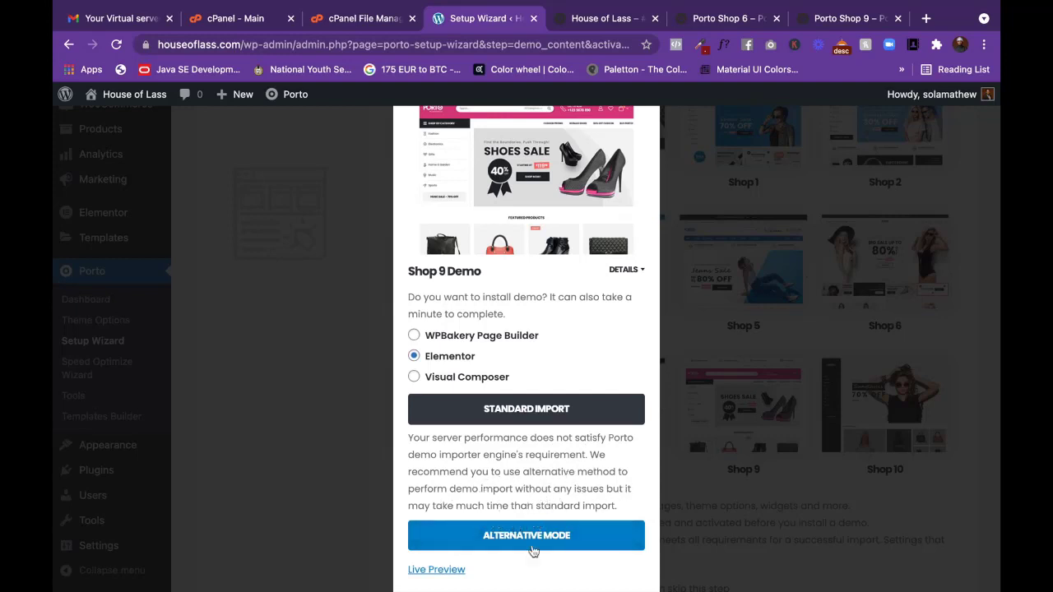
pyautogui.click(526, 542)
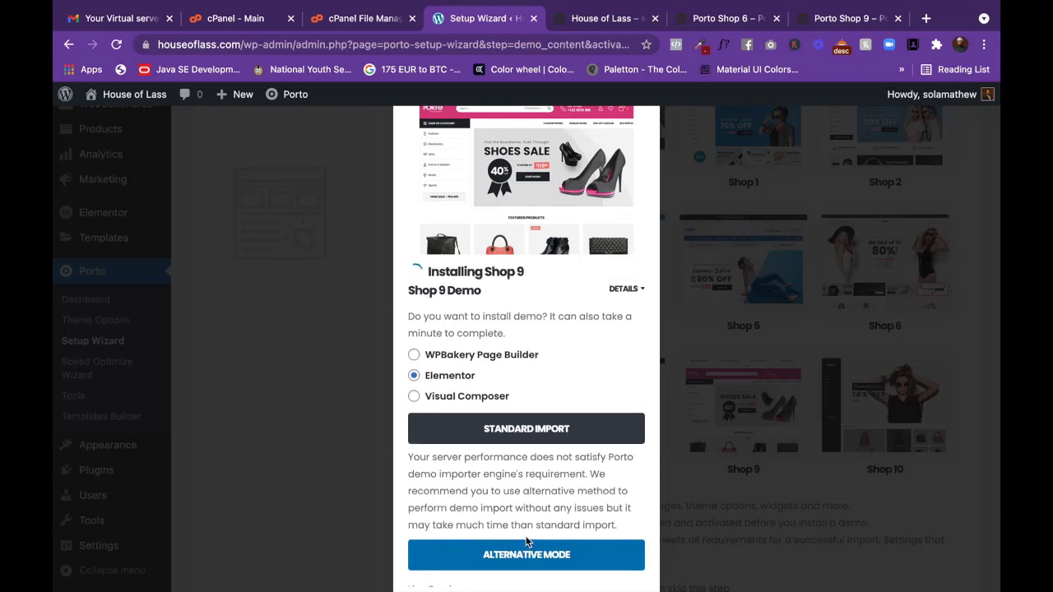
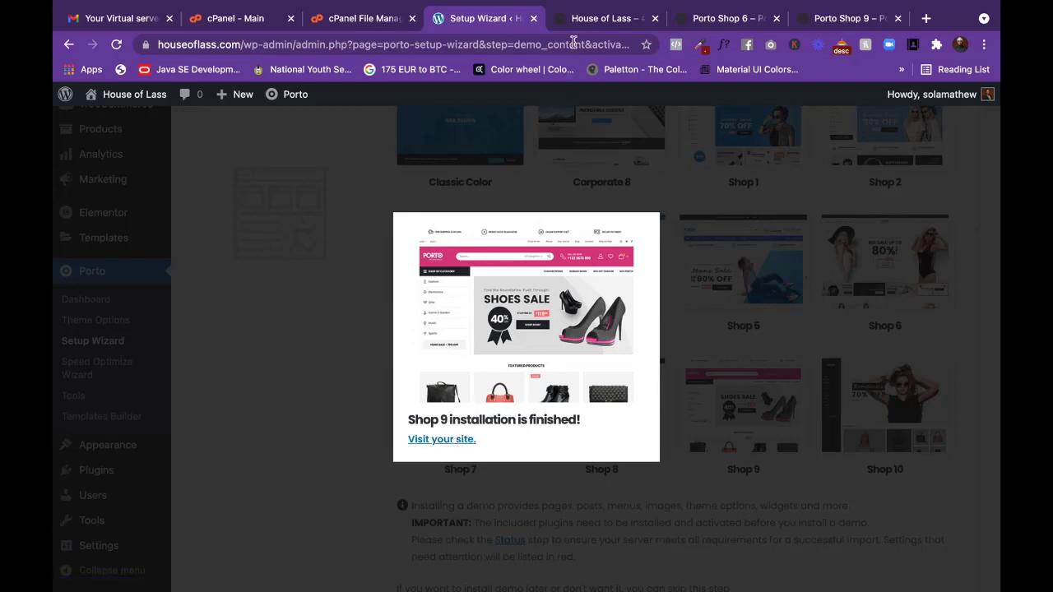
# Reload the houseoflass.com home page and look over its imported banner and product sections.
pyautogui.click(588, 27)
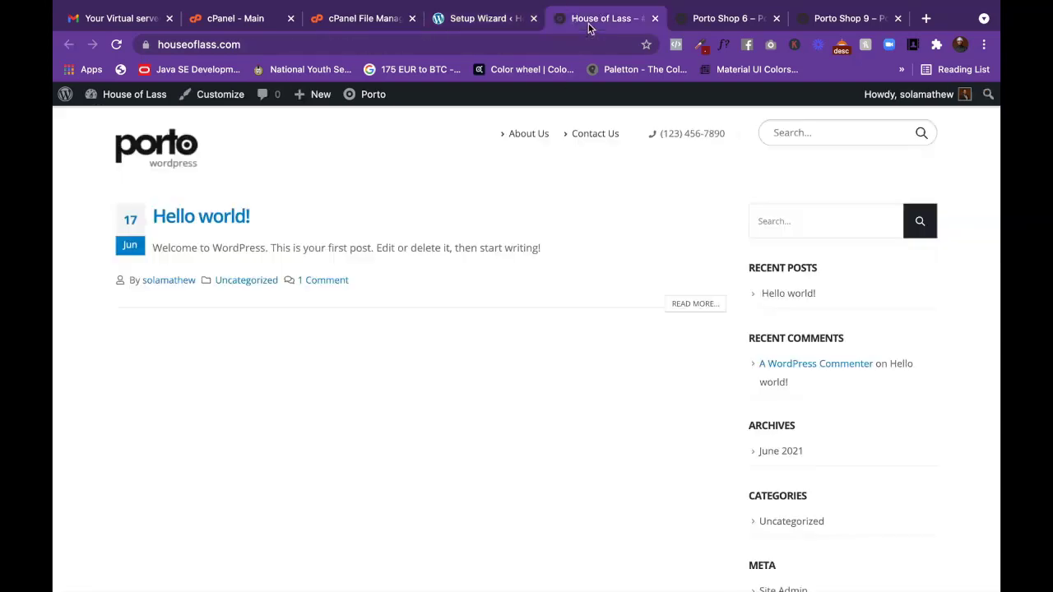
pyautogui.rightClick(516, 176)
pyautogui.click(543, 212)
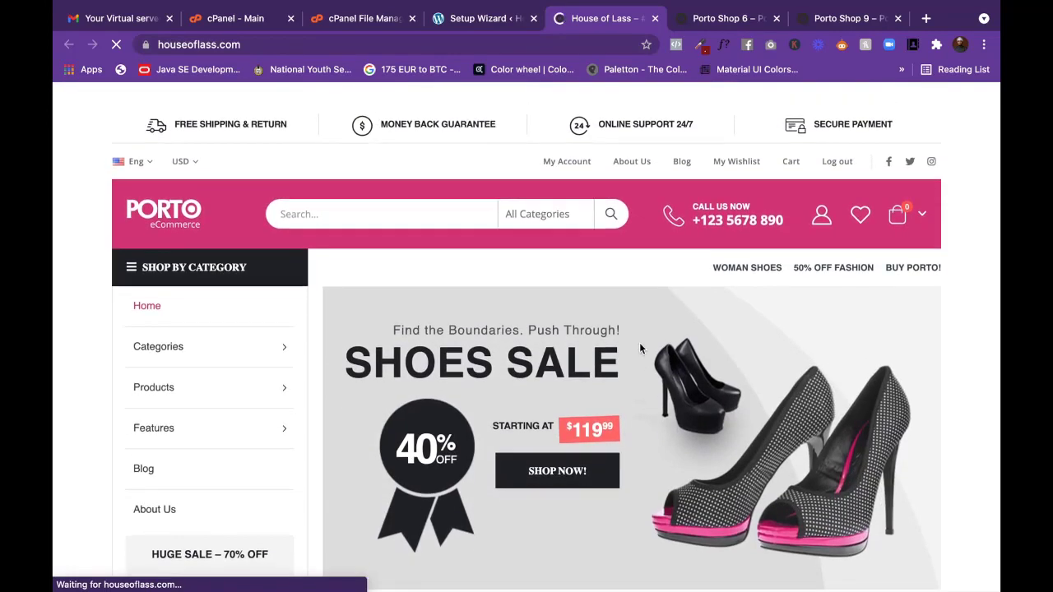
pyautogui.scroll(-5, 640, 348)
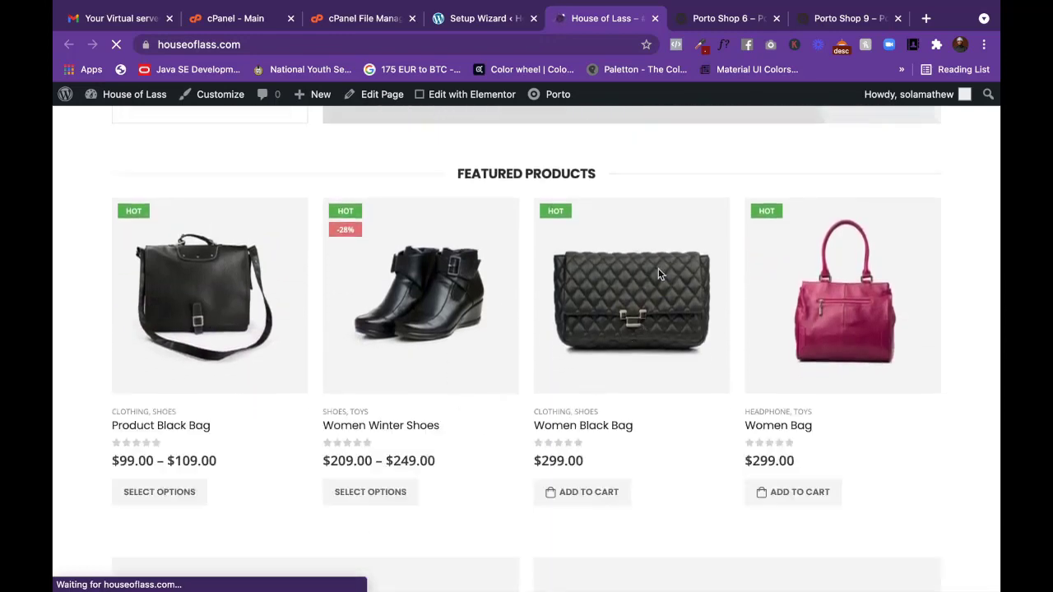
pyautogui.scroll(-4, 536, 360)
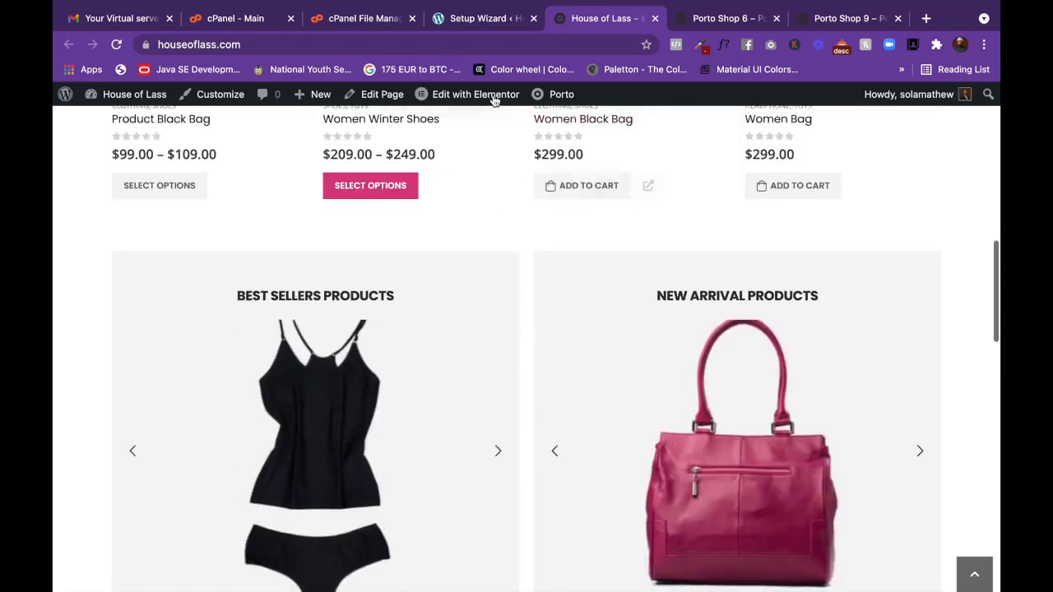
# Open the site from the wizard's Shop 9 completion message and close the older duplicate House of Lass page.
pyautogui.click(478, 26)
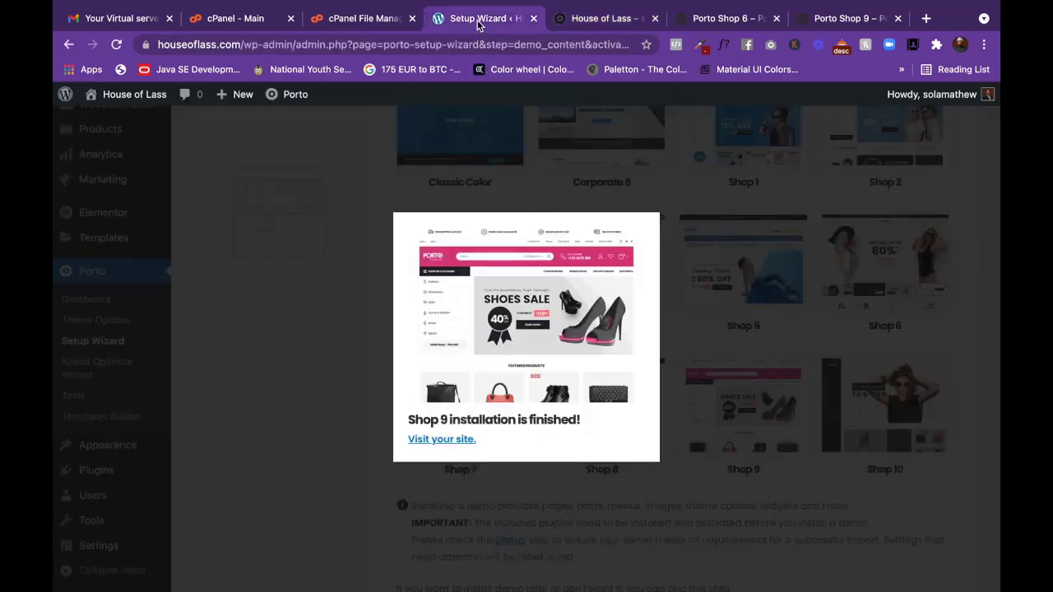
pyautogui.click(456, 439)
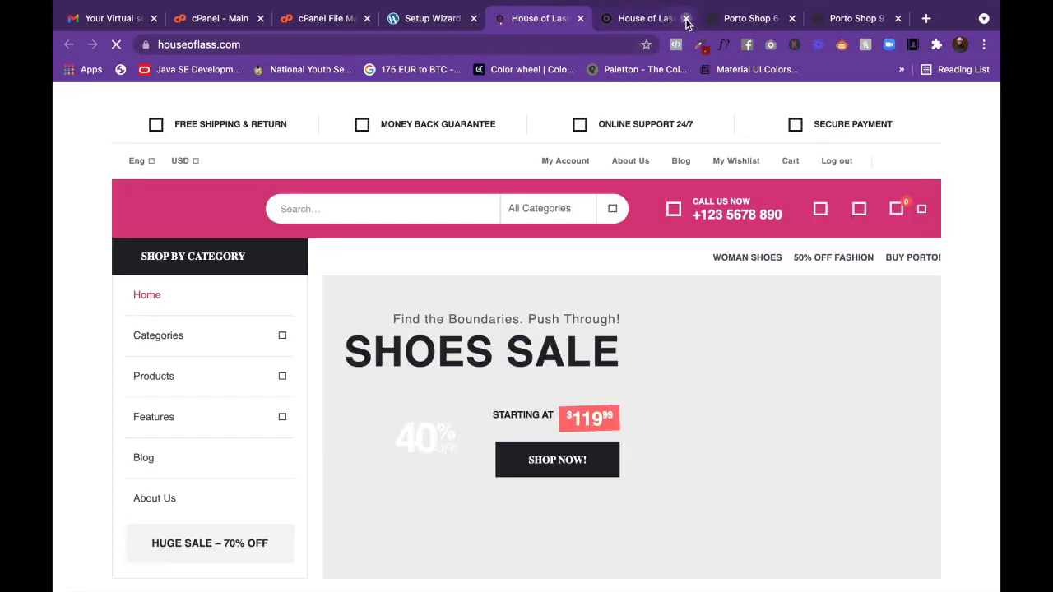
pyautogui.click(686, 18)
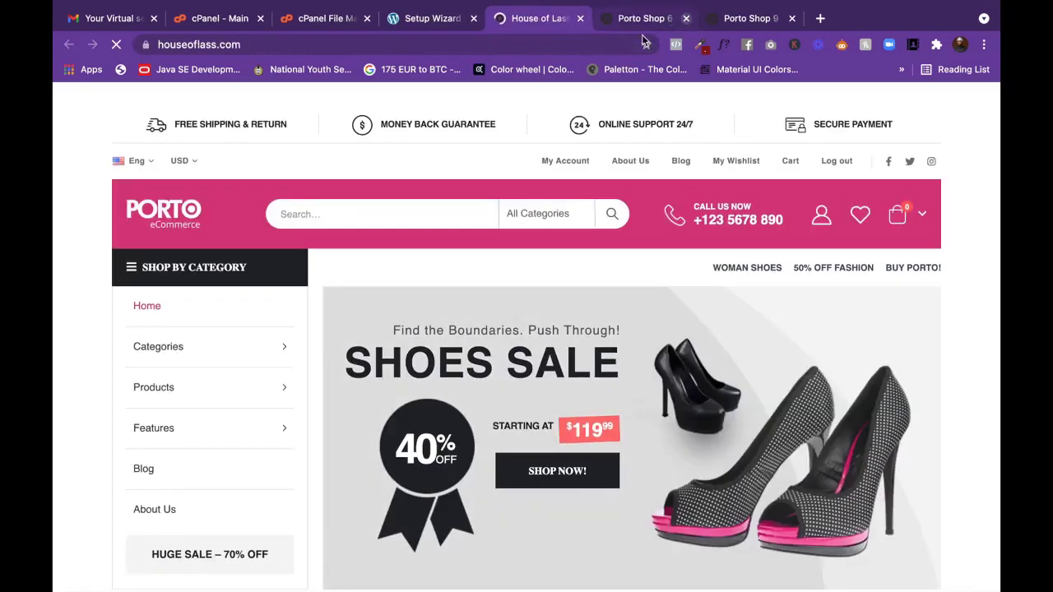
# Review the imported home page's product sections and footer, then the language, currency and account links in its header.
pyautogui.scroll(-5, 574, 339)
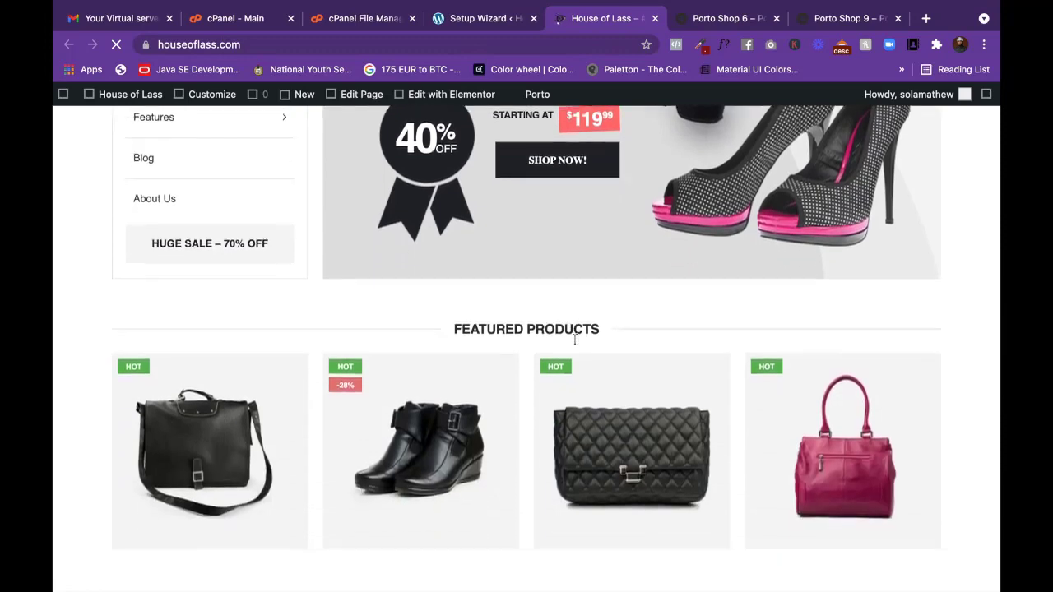
pyautogui.scroll(-12, 649, 333)
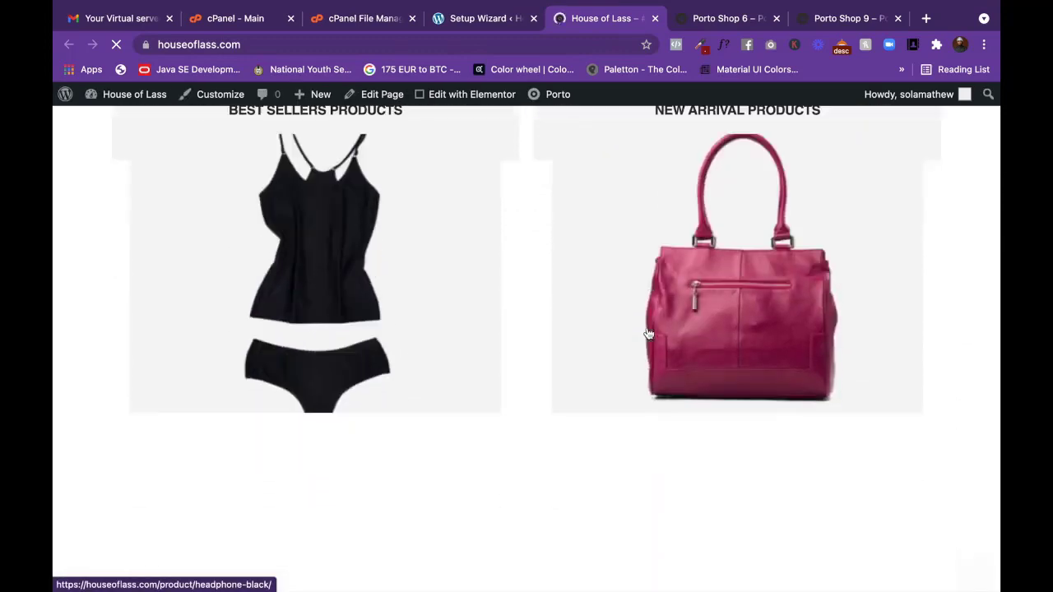
pyautogui.scroll(-5, 648, 334)
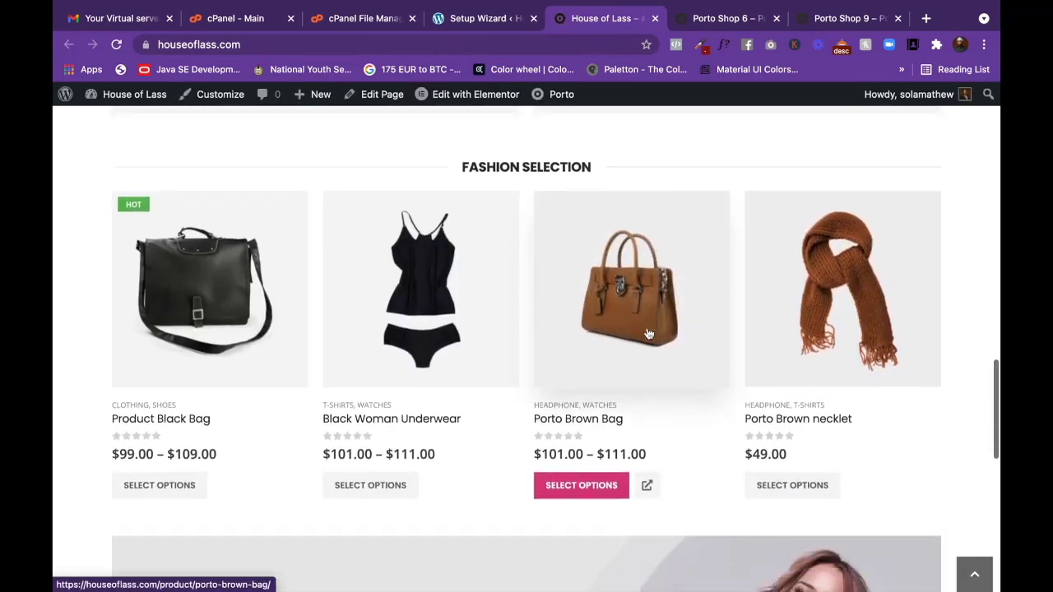
pyautogui.scroll(-3, 646, 332)
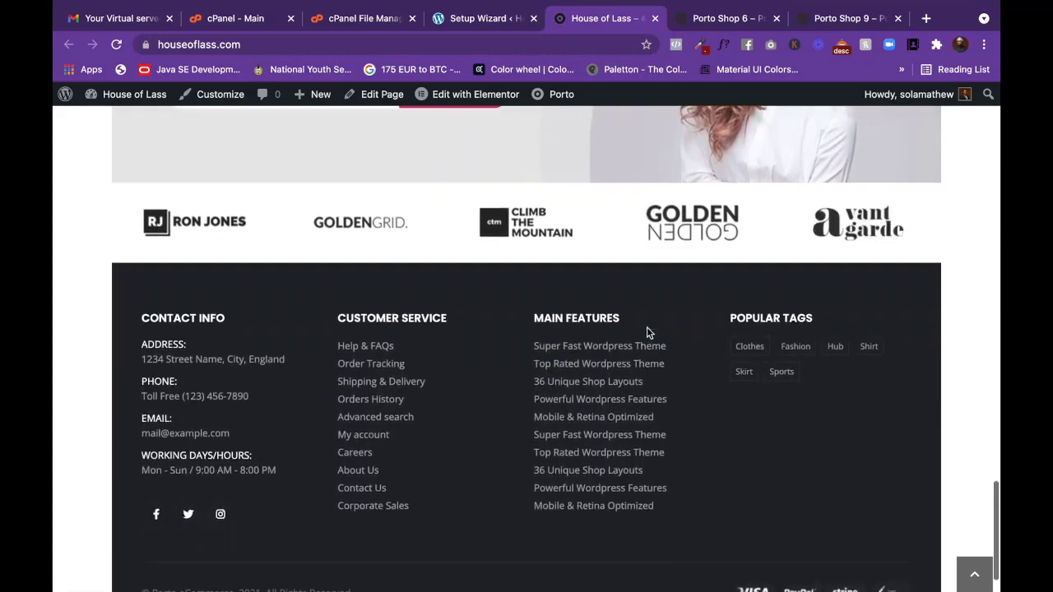
pyautogui.scroll(7, 647, 332)
pyautogui.scroll(15, 646, 332)
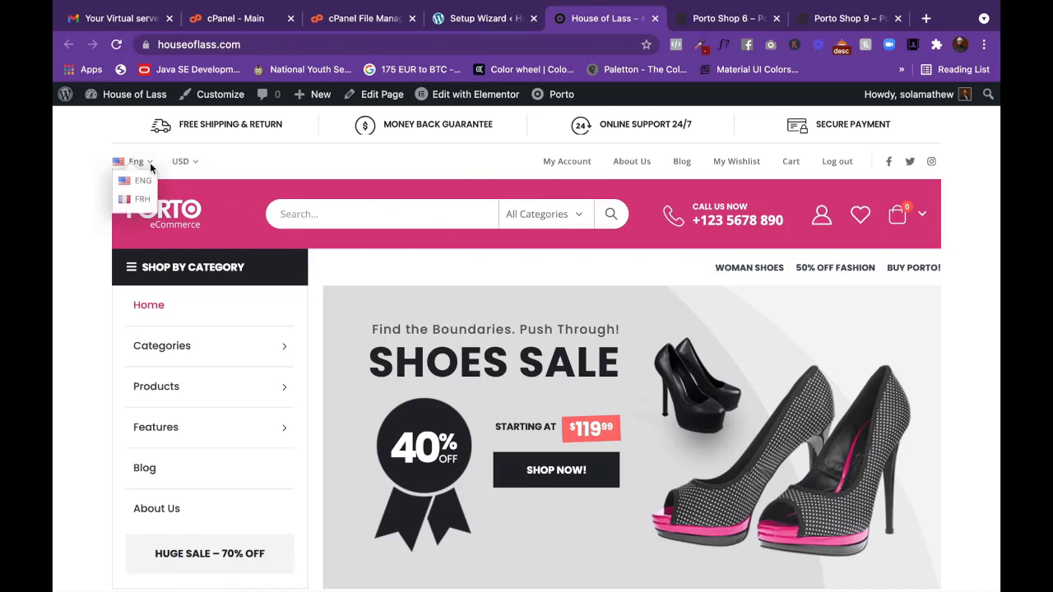
pyautogui.moveTo(194, 160)
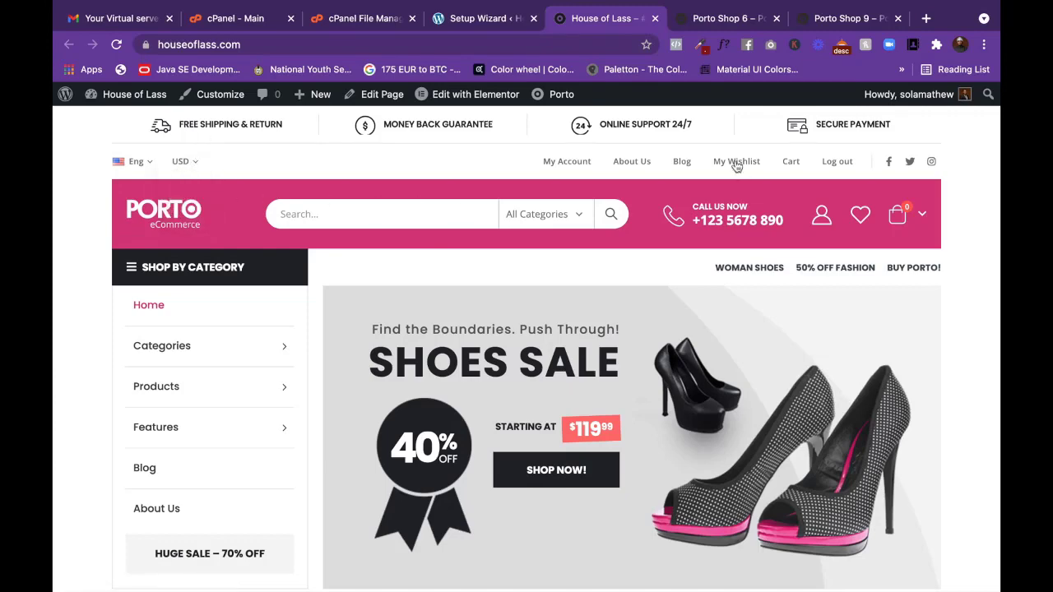
pyautogui.scroll(-6, 681, 364)
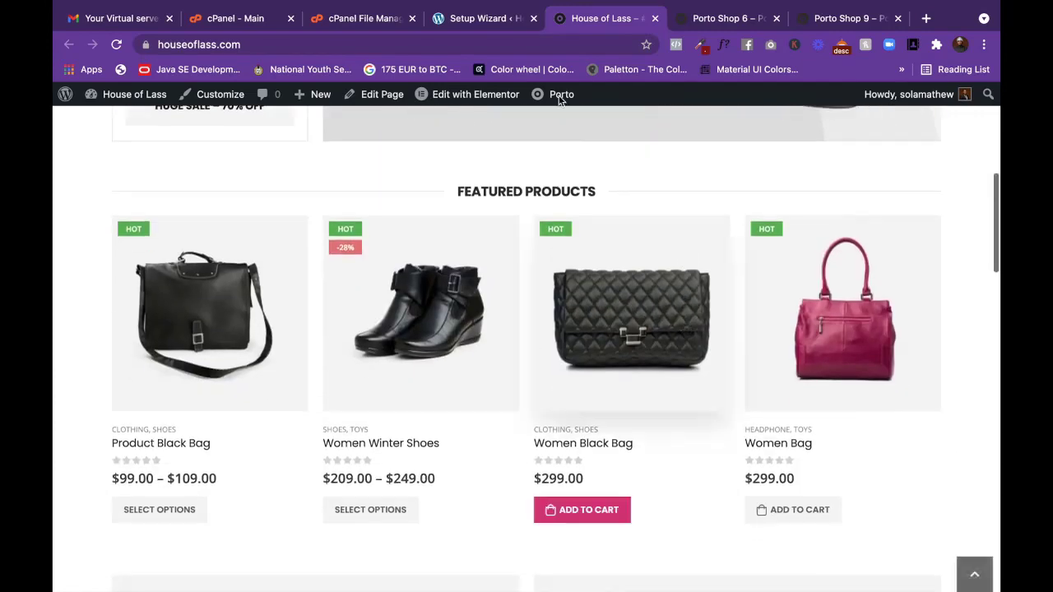
# Return to the setup wizard, close the Shop 9 installation message and open the WordPress Dashboard.
pyautogui.click(485, 18)
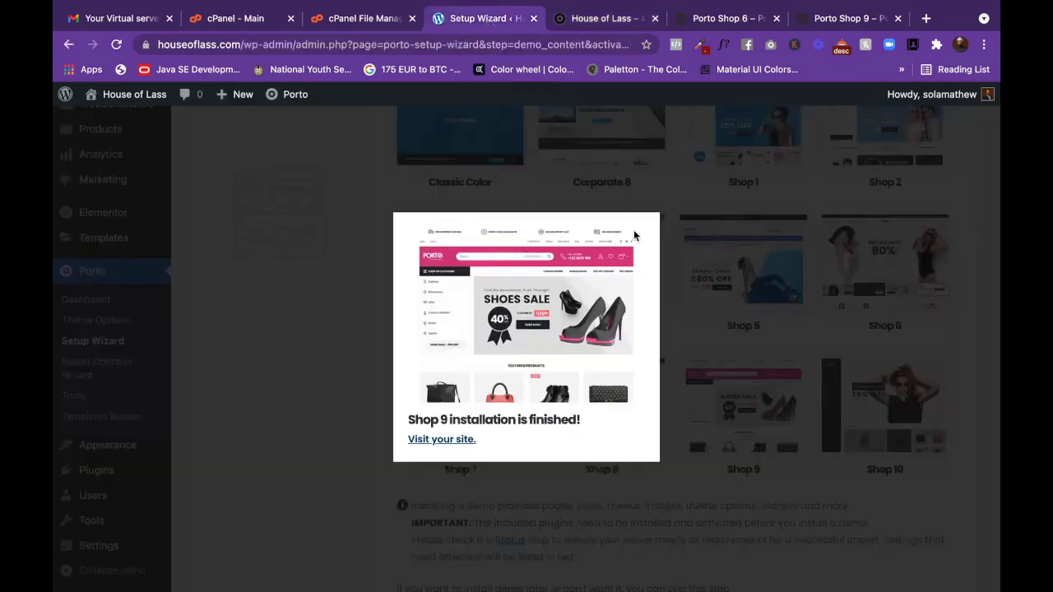
pyautogui.click(691, 202)
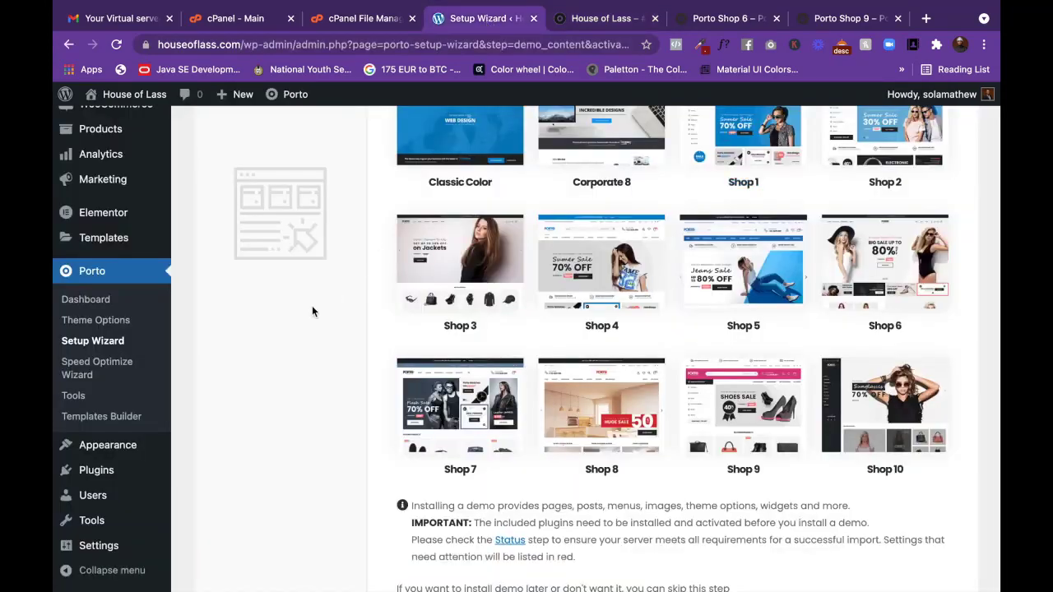
pyautogui.scroll(1, 311, 310)
pyautogui.scroll(4, 132, 259)
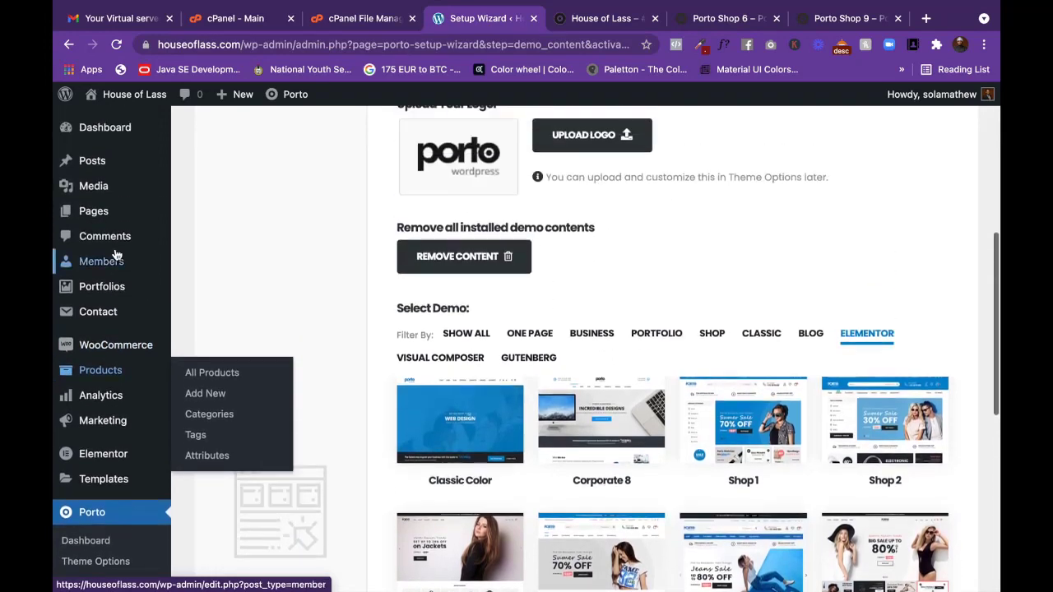
pyautogui.click(104, 129)
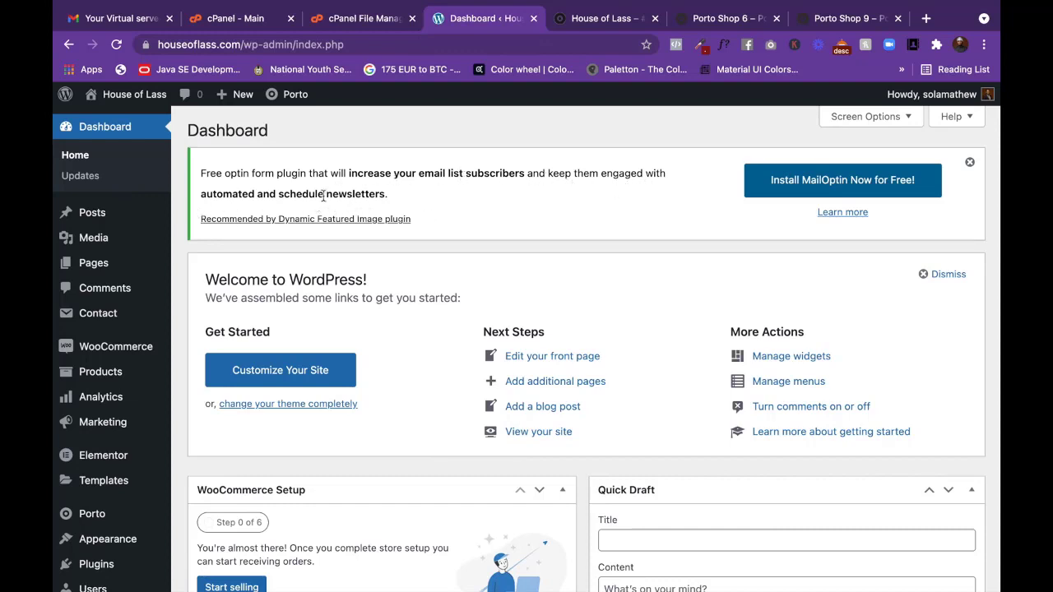
# Reload the Porto Shop 9 demo, dismiss its newsletter popup and compare its sections with the House of Lass home page.
pyautogui.click(718, 20)
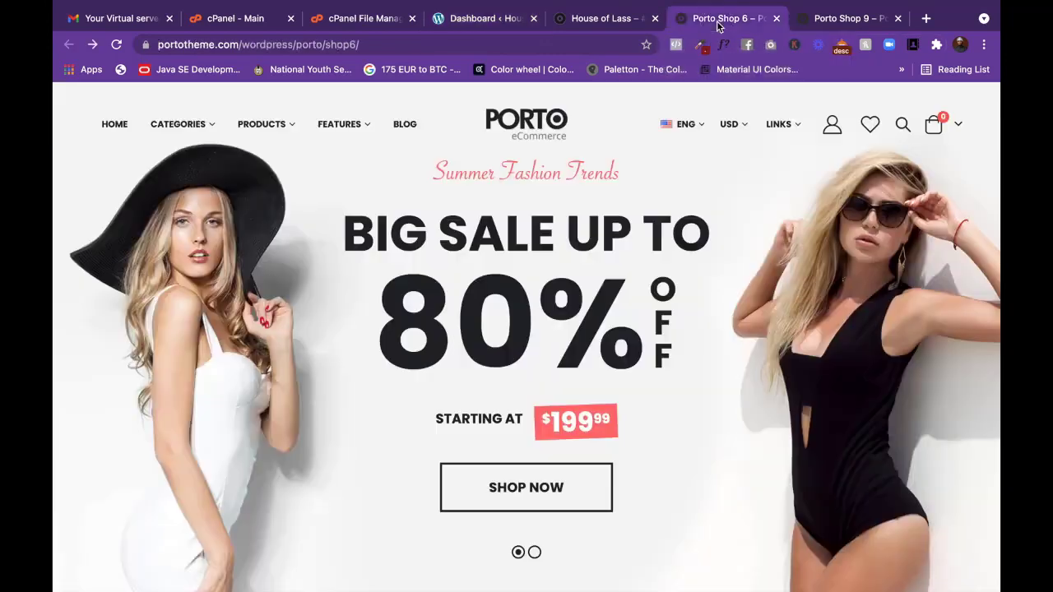
pyautogui.click(854, 19)
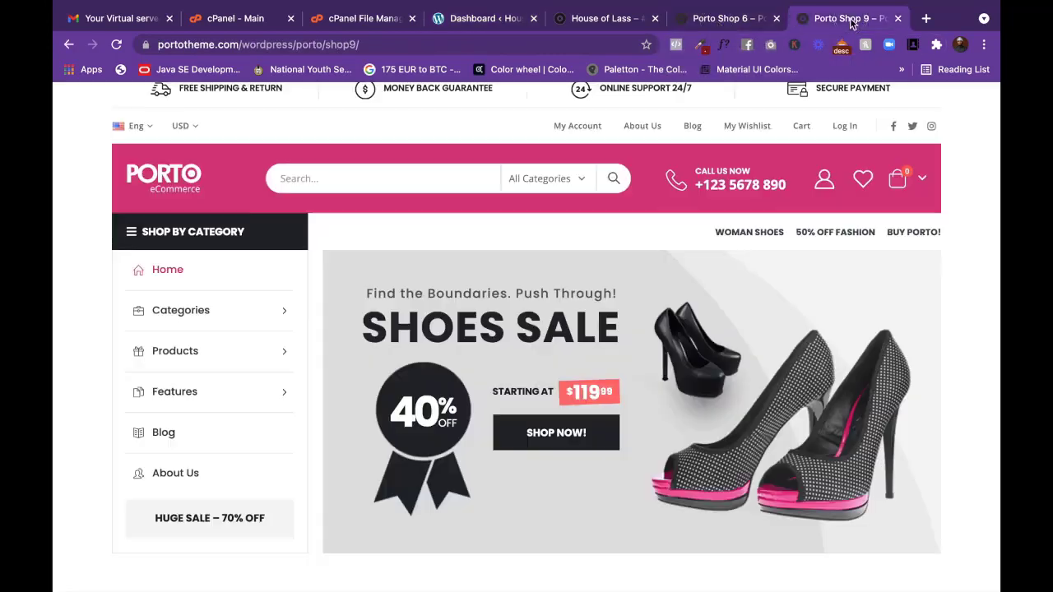
pyautogui.click(116, 46)
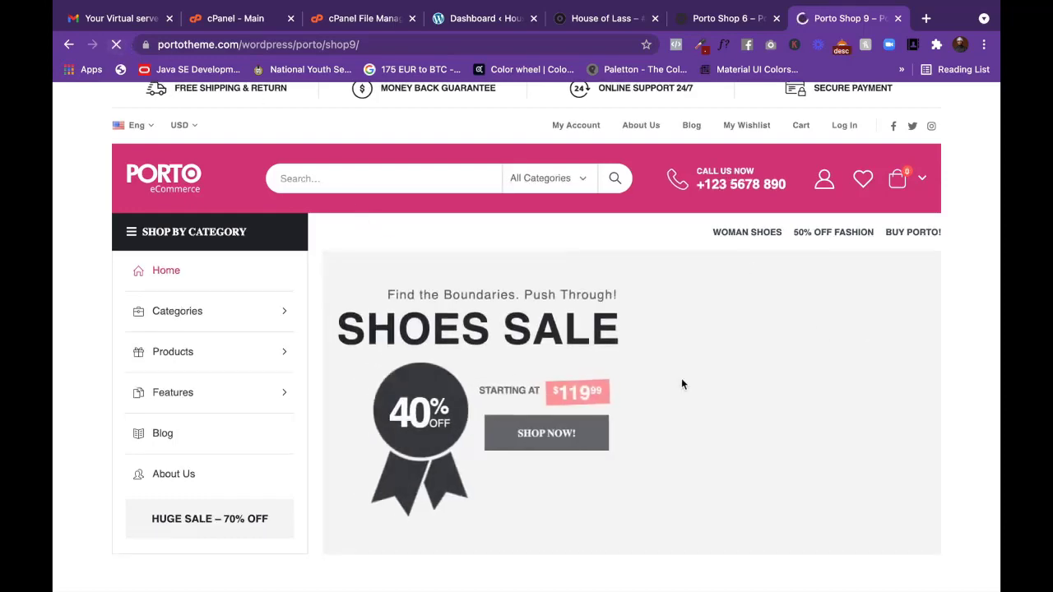
pyautogui.scroll(-10, 667, 377)
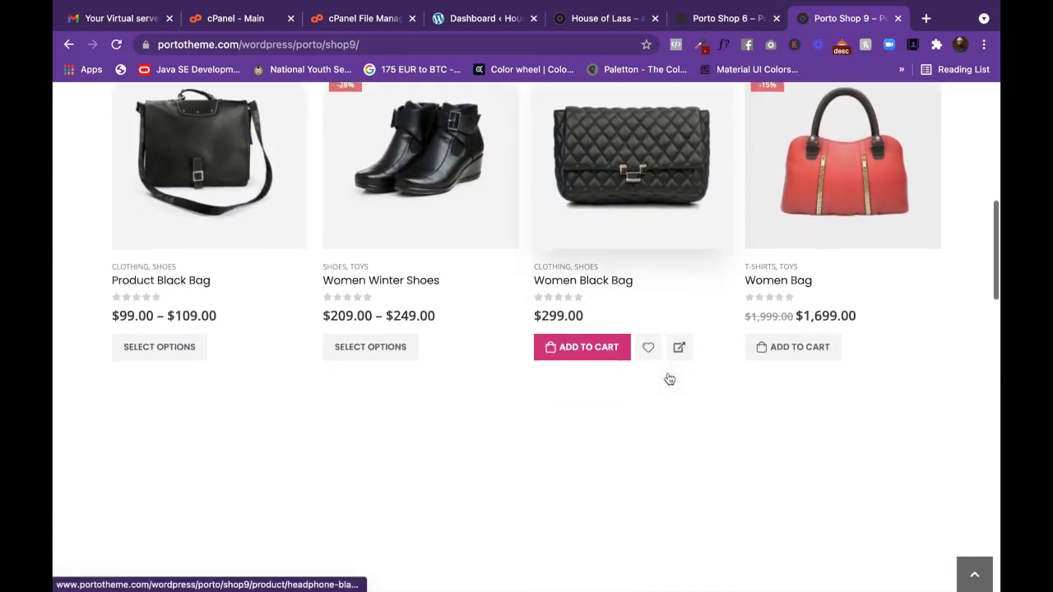
pyautogui.scroll(15, 667, 374)
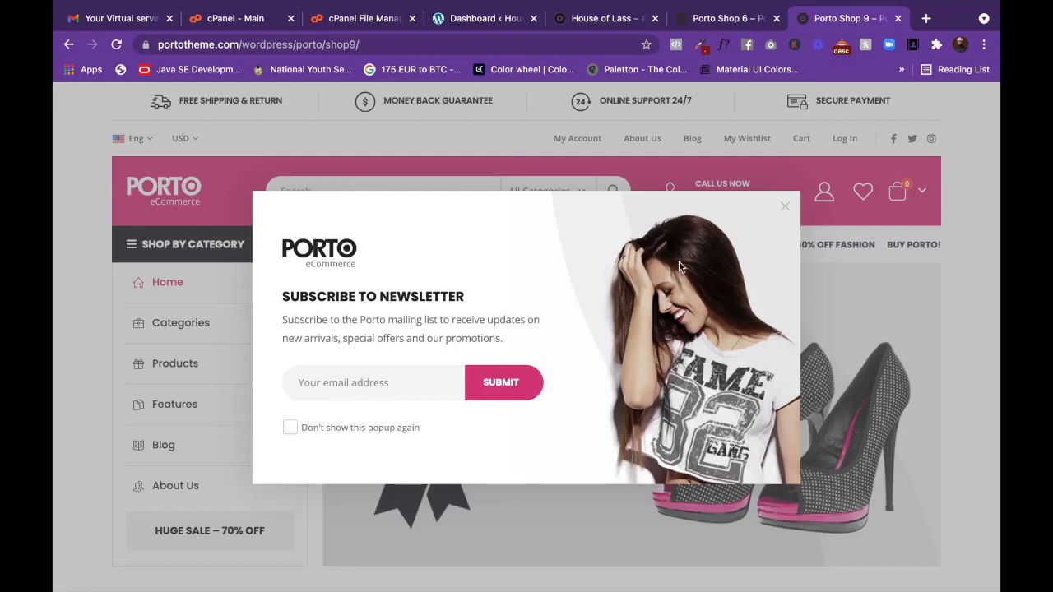
pyautogui.click(785, 207)
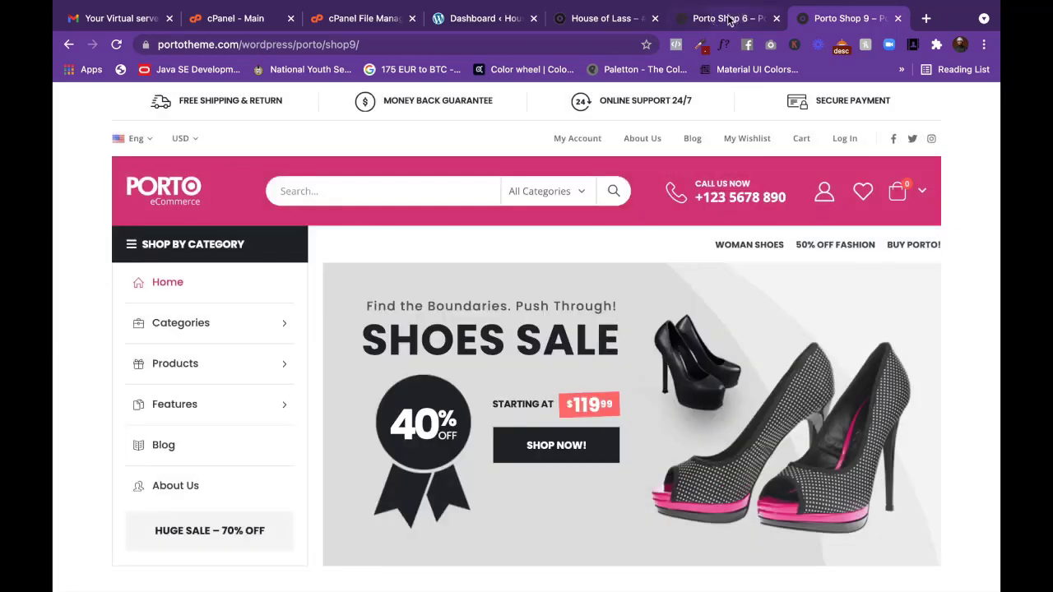
pyautogui.click(728, 17)
pyautogui.click(595, 25)
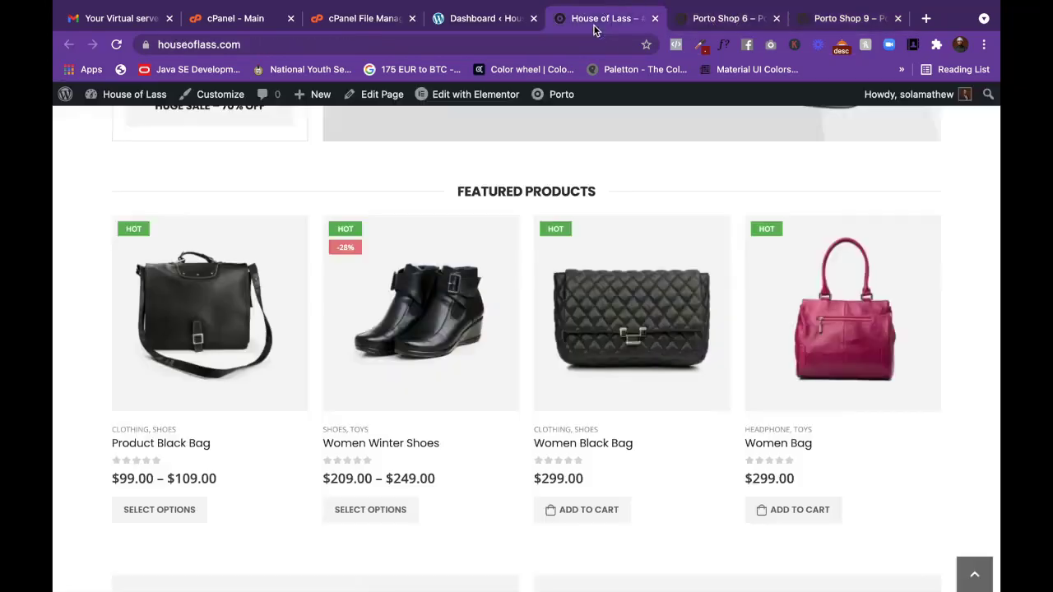
# Look through the WordPress Dashboard widgets, from WooCommerce Setup and Elementor Overview to Site Health Status, At a Glance and Activity.
pyautogui.click(496, 23)
pyautogui.scroll(-8, 520, 410)
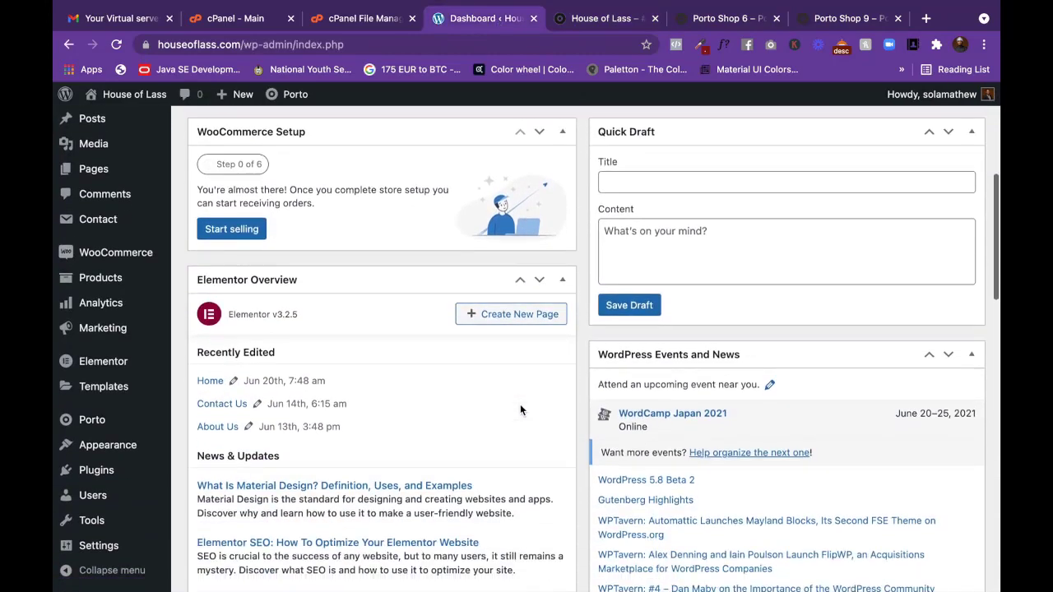
pyautogui.scroll(-10, 520, 409)
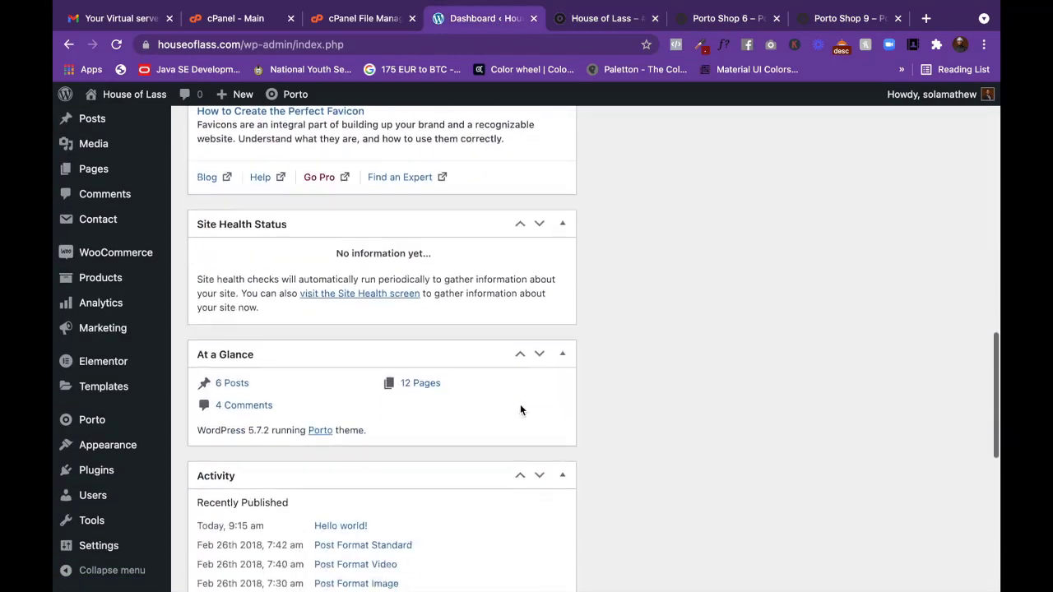
pyautogui.scroll(-3, 521, 411)
# Examine the House of Lass home page's header, cart, category submenus, product sections, brand logos and footer.
pyautogui.hotkey('ctrl', 'Tab')
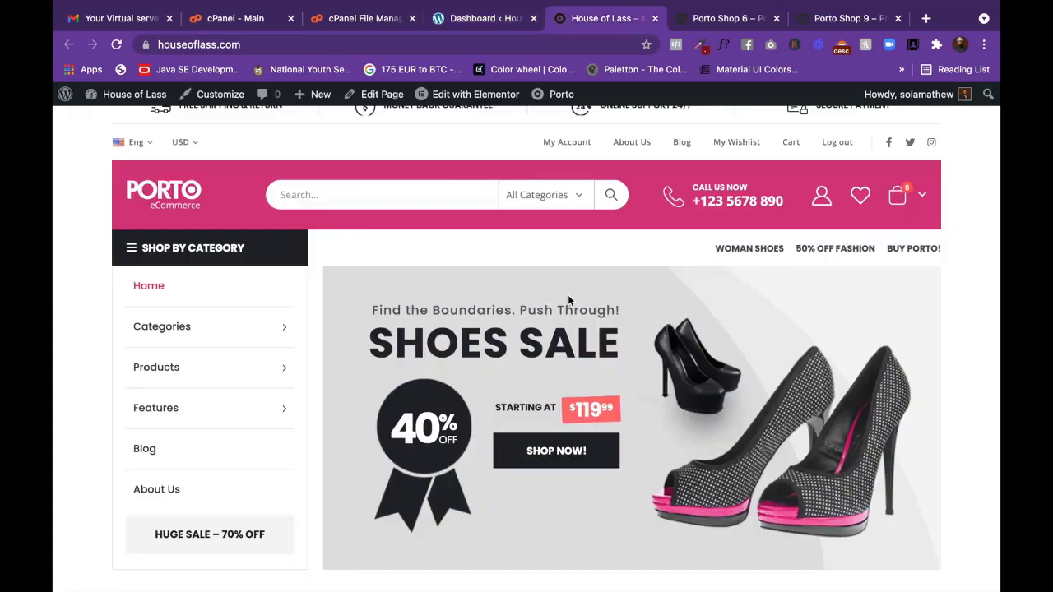
pyautogui.scroll(-1, 567, 298)
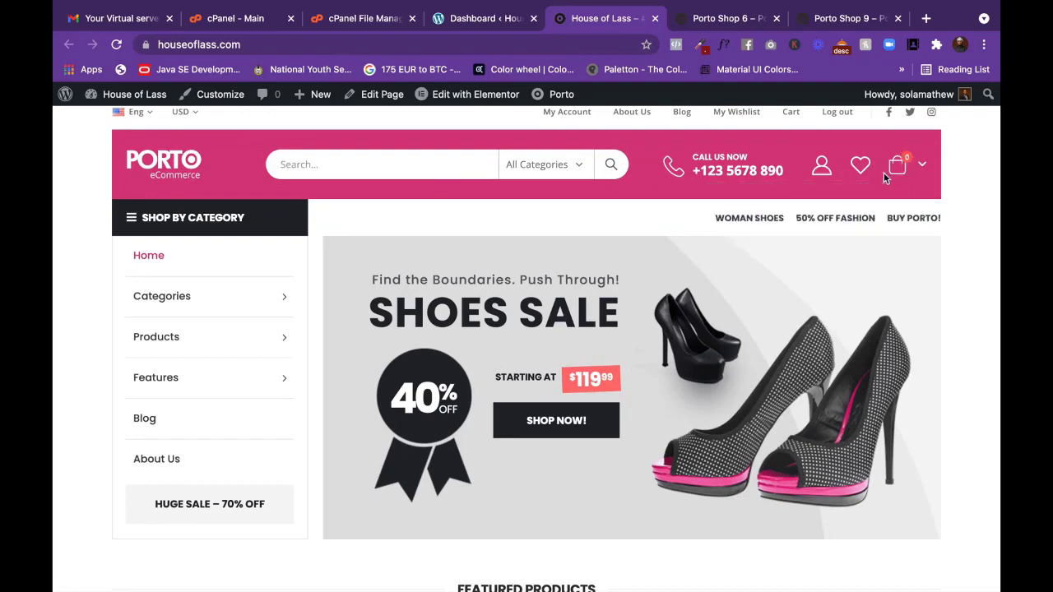
pyautogui.moveTo(896, 167)
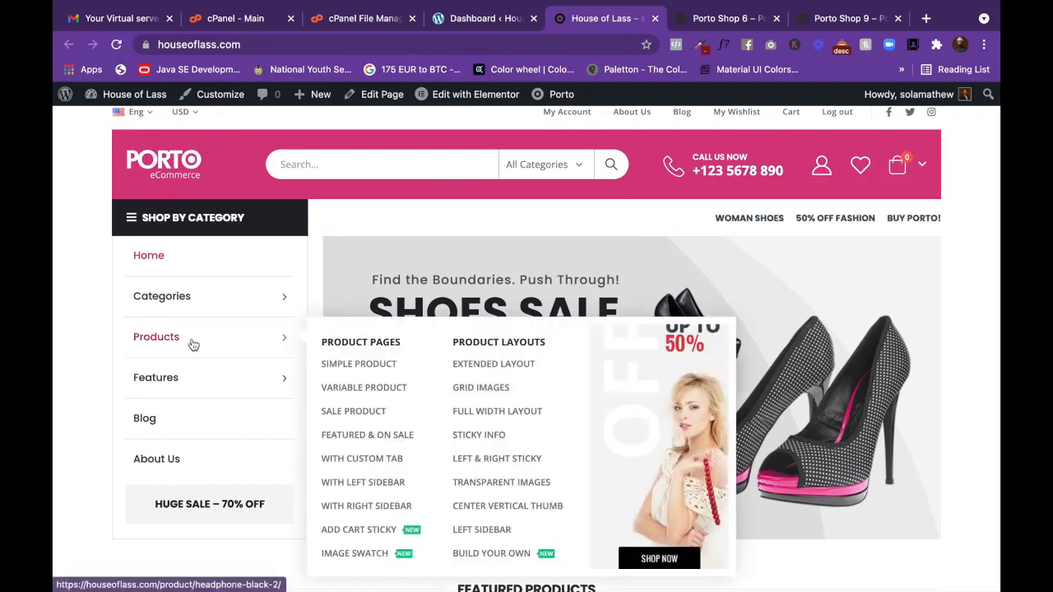
pyautogui.scroll(-5, 190, 343)
pyautogui.scroll(-1, 470, 447)
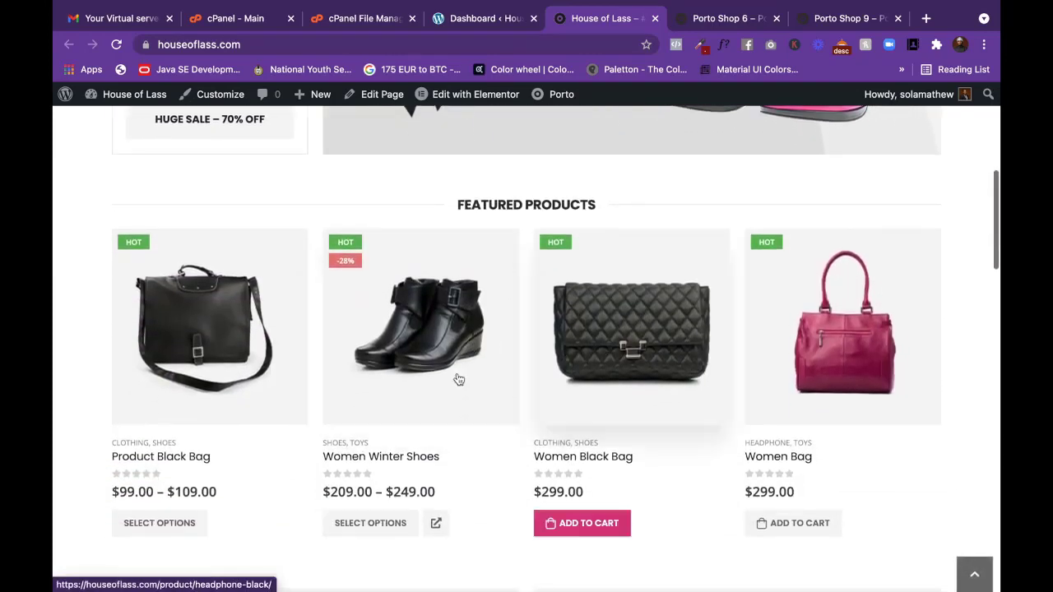
pyautogui.scroll(-5, 486, 390)
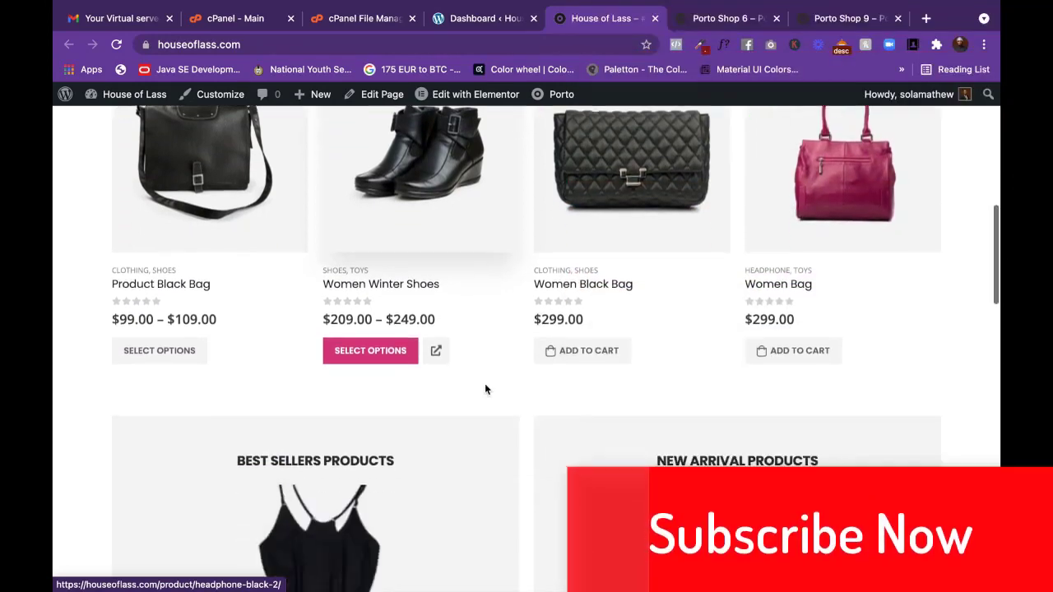
pyautogui.scroll(-4, 650, 446)
pyautogui.scroll(-10, 651, 446)
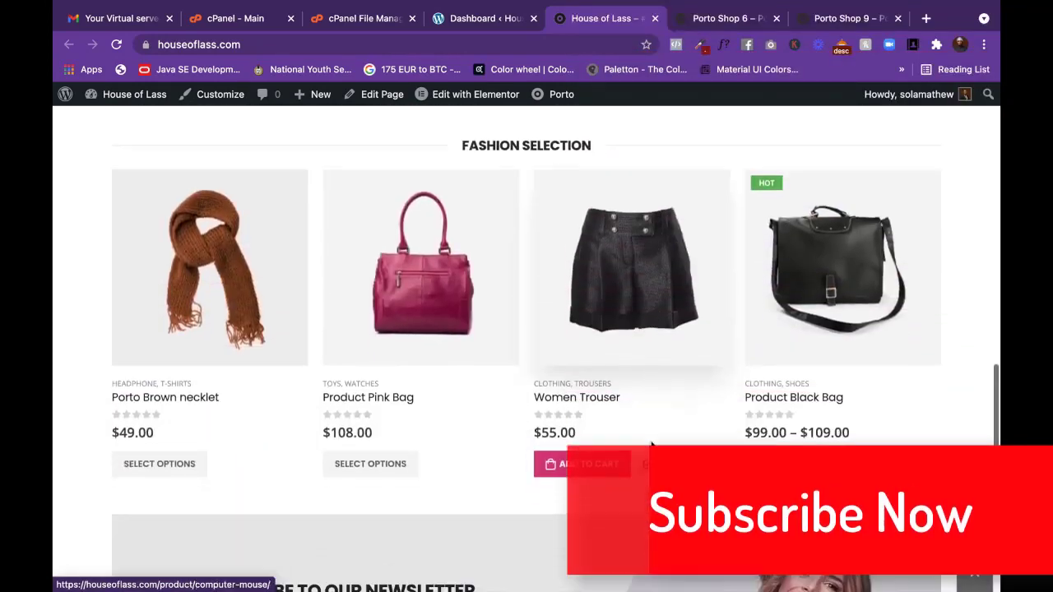
pyautogui.scroll(-4, 650, 447)
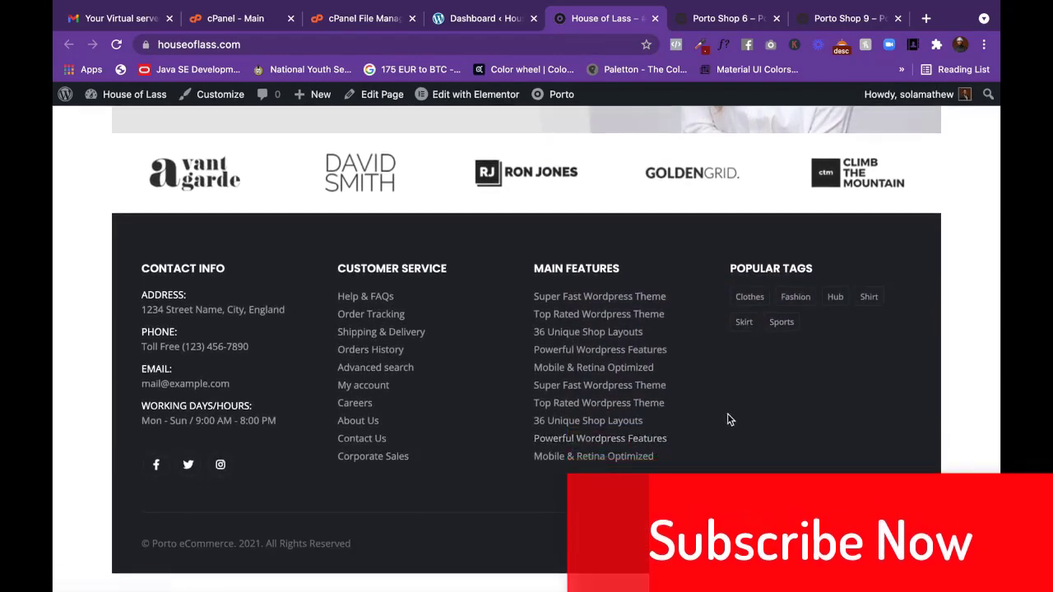
pyautogui.scroll(12, 728, 419)
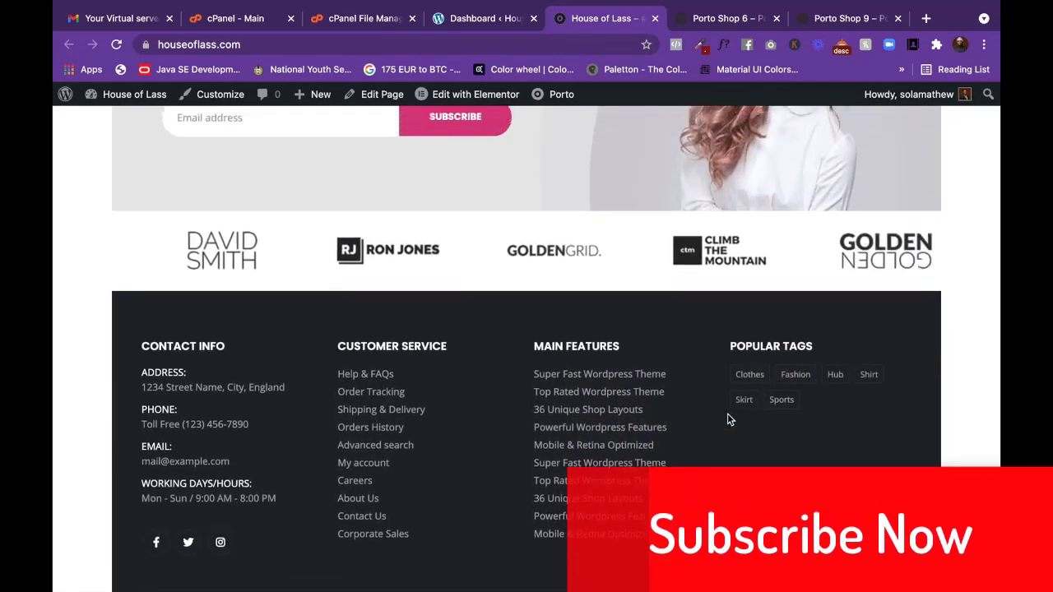
pyautogui.scroll(15, 728, 418)
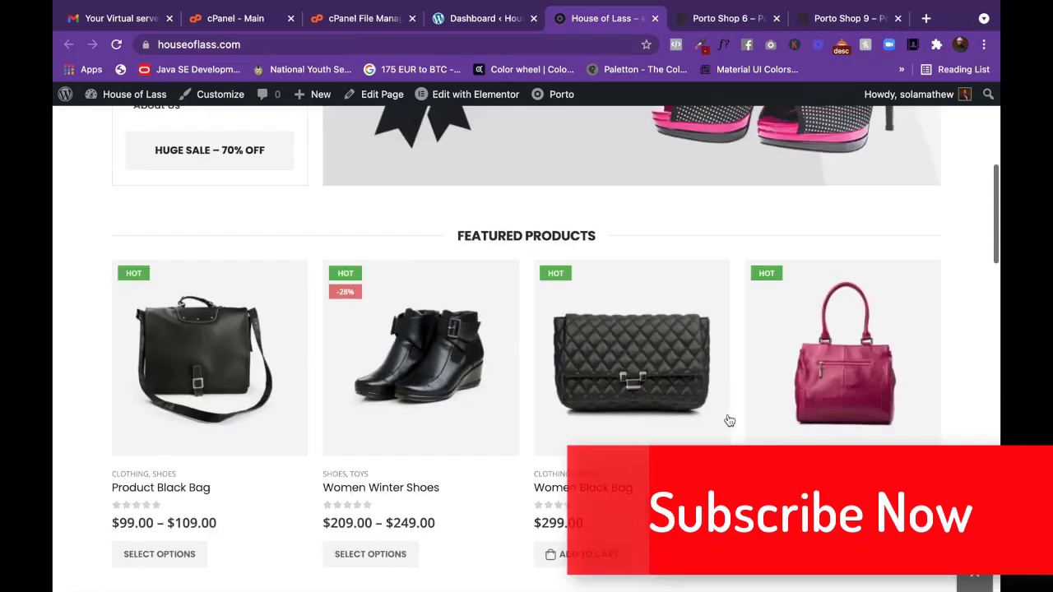